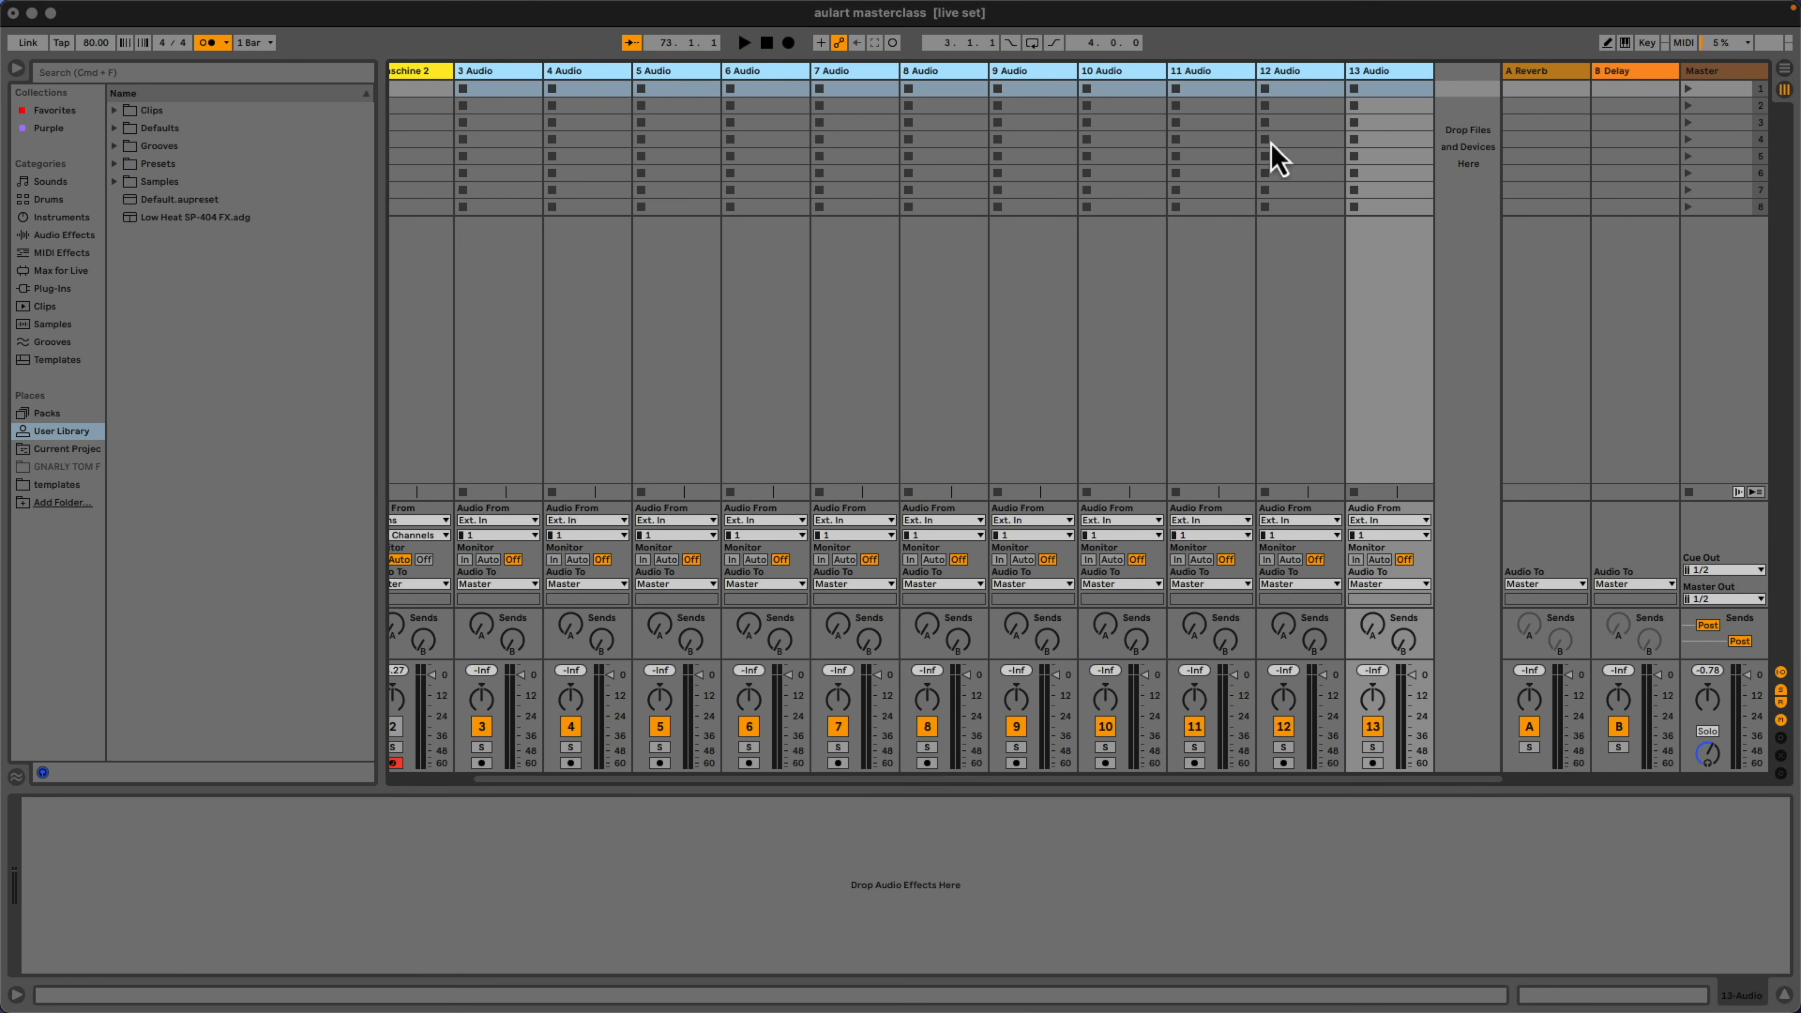
Set the audio input of the selected audio tracks 3 to 13 to 2-Maschine 2
{"action": "left_click", "coordinate": [486, 523]}
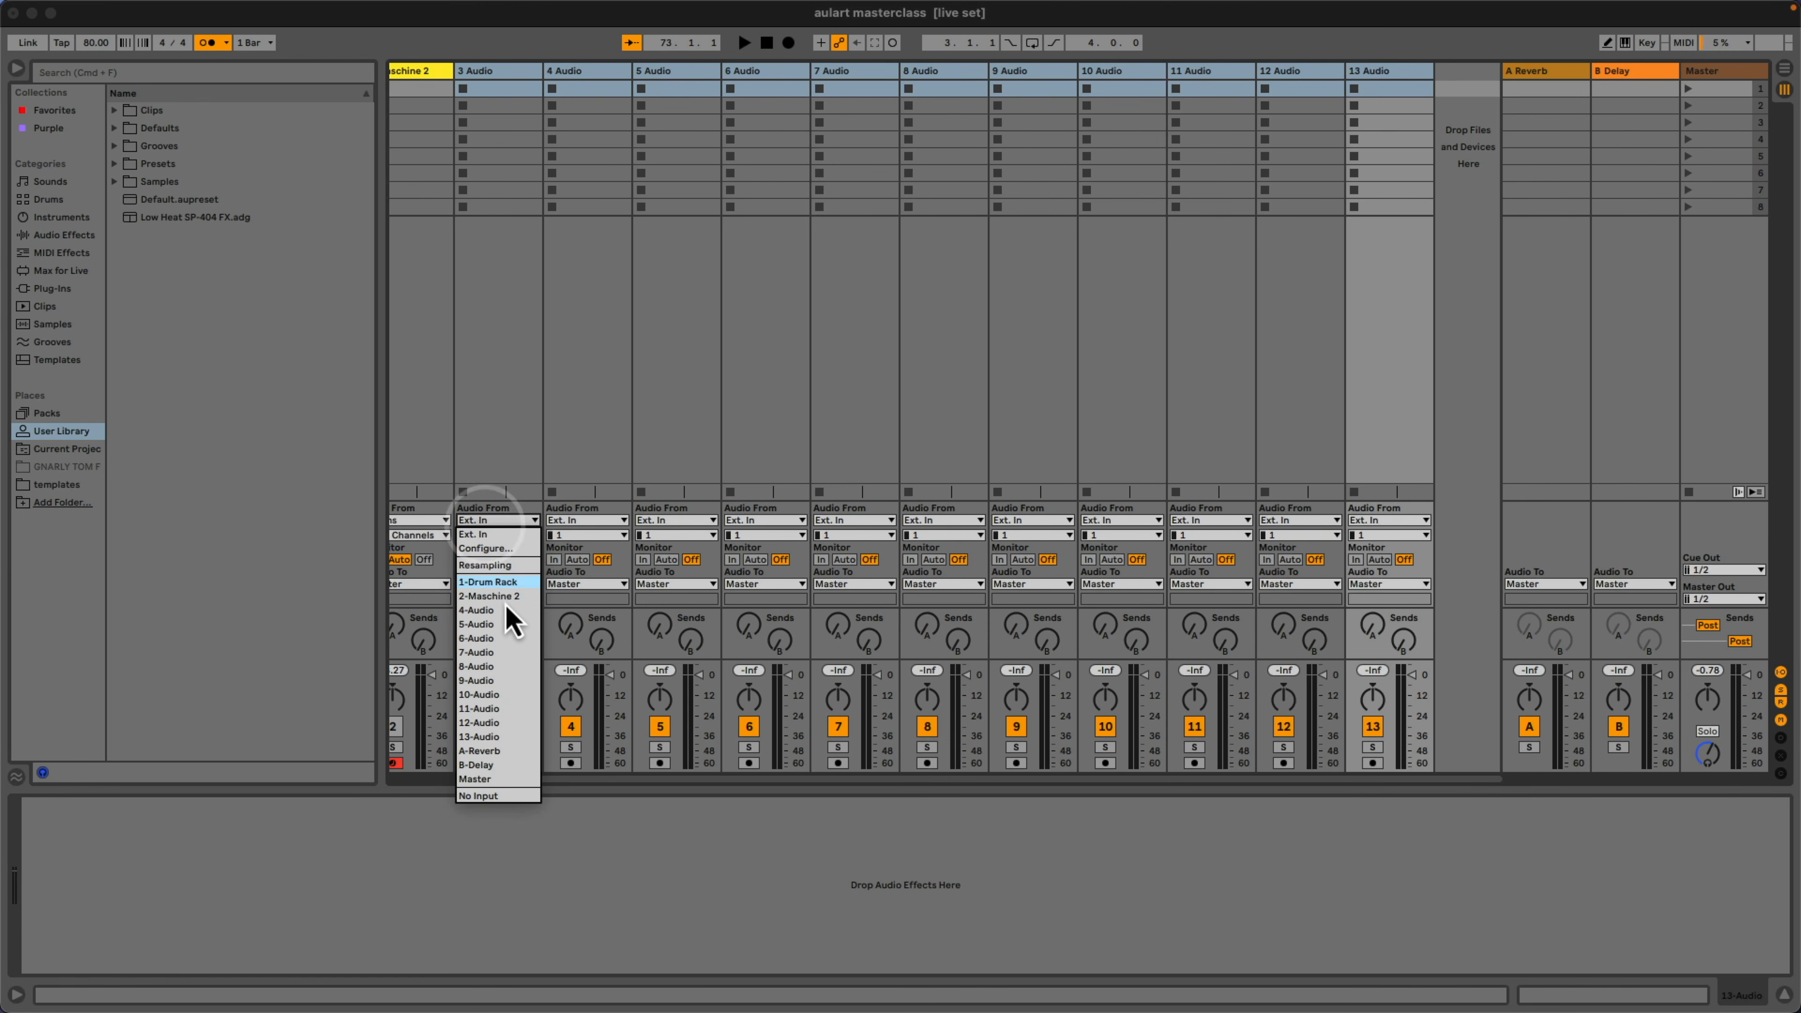
{"action": "left_click", "coordinate": [505, 599]}
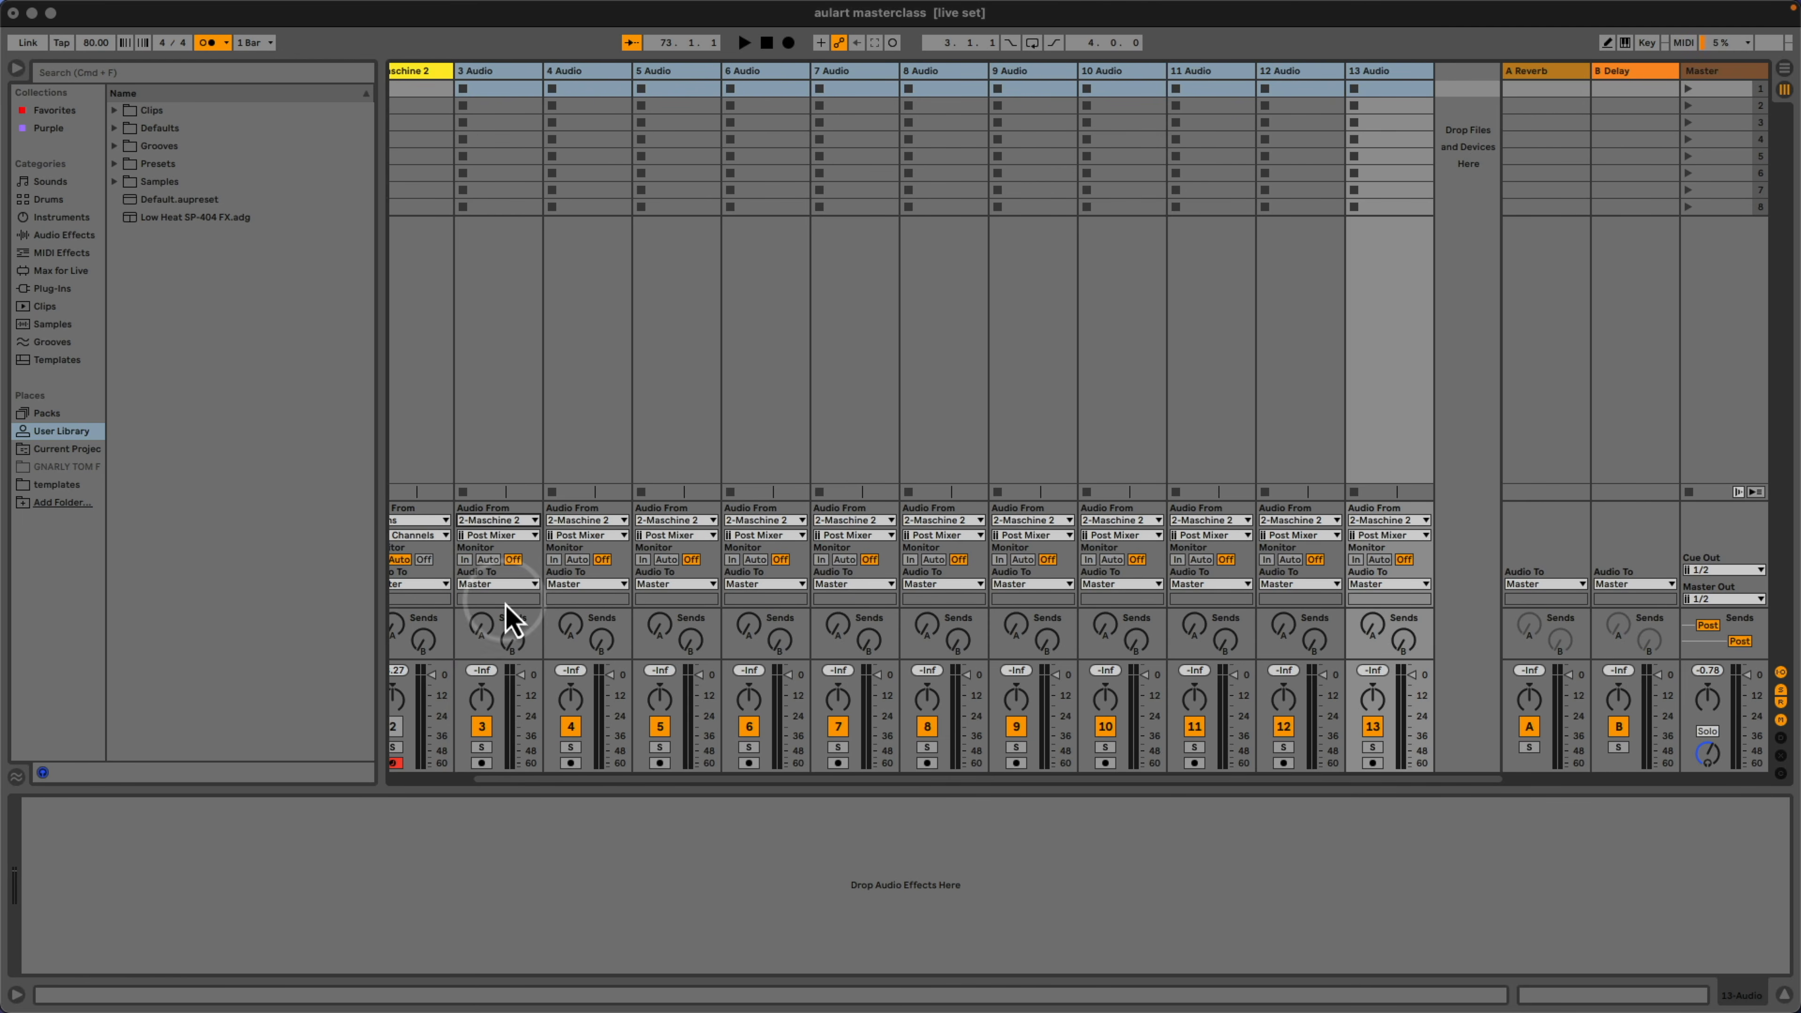
{"action": "left_click", "coordinate": [1314, 89]}
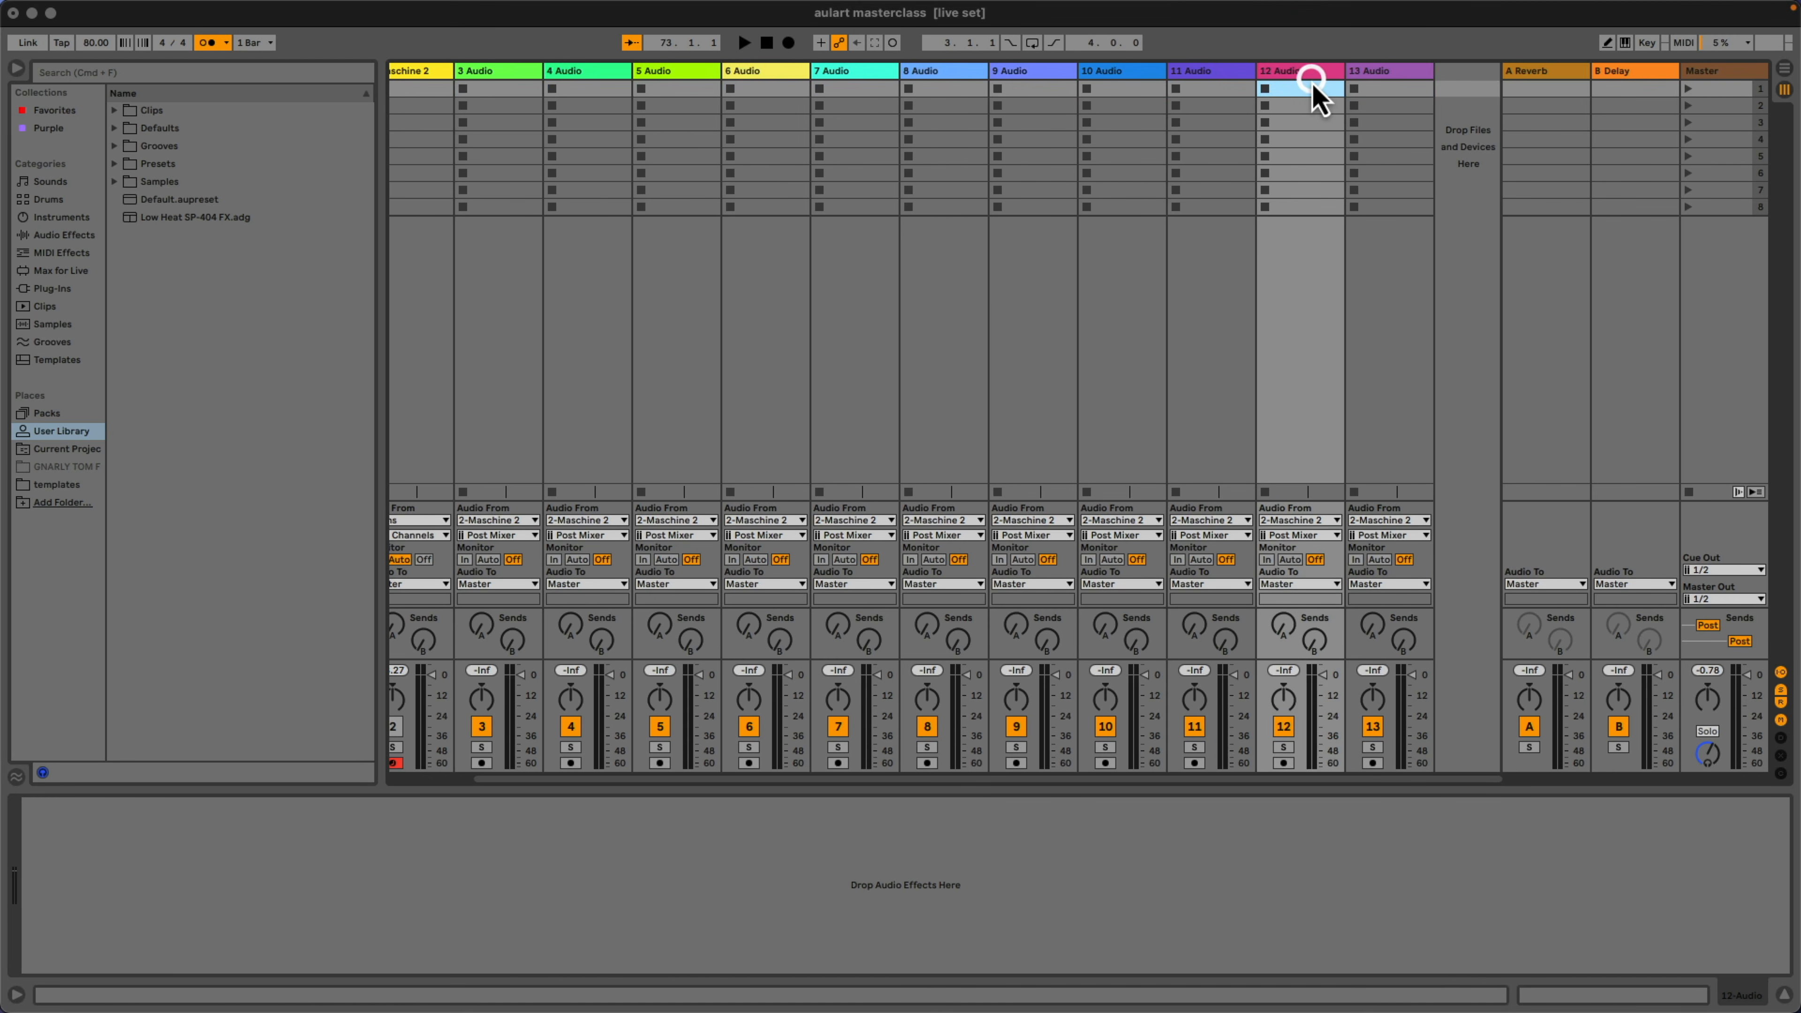
Examine the input channels offered for the 3 Audio track and leave the choice unchanged
{"action": "scroll", "coordinate": [1315, 96], "scroll_direction": "left", "scroll_amount": 3}
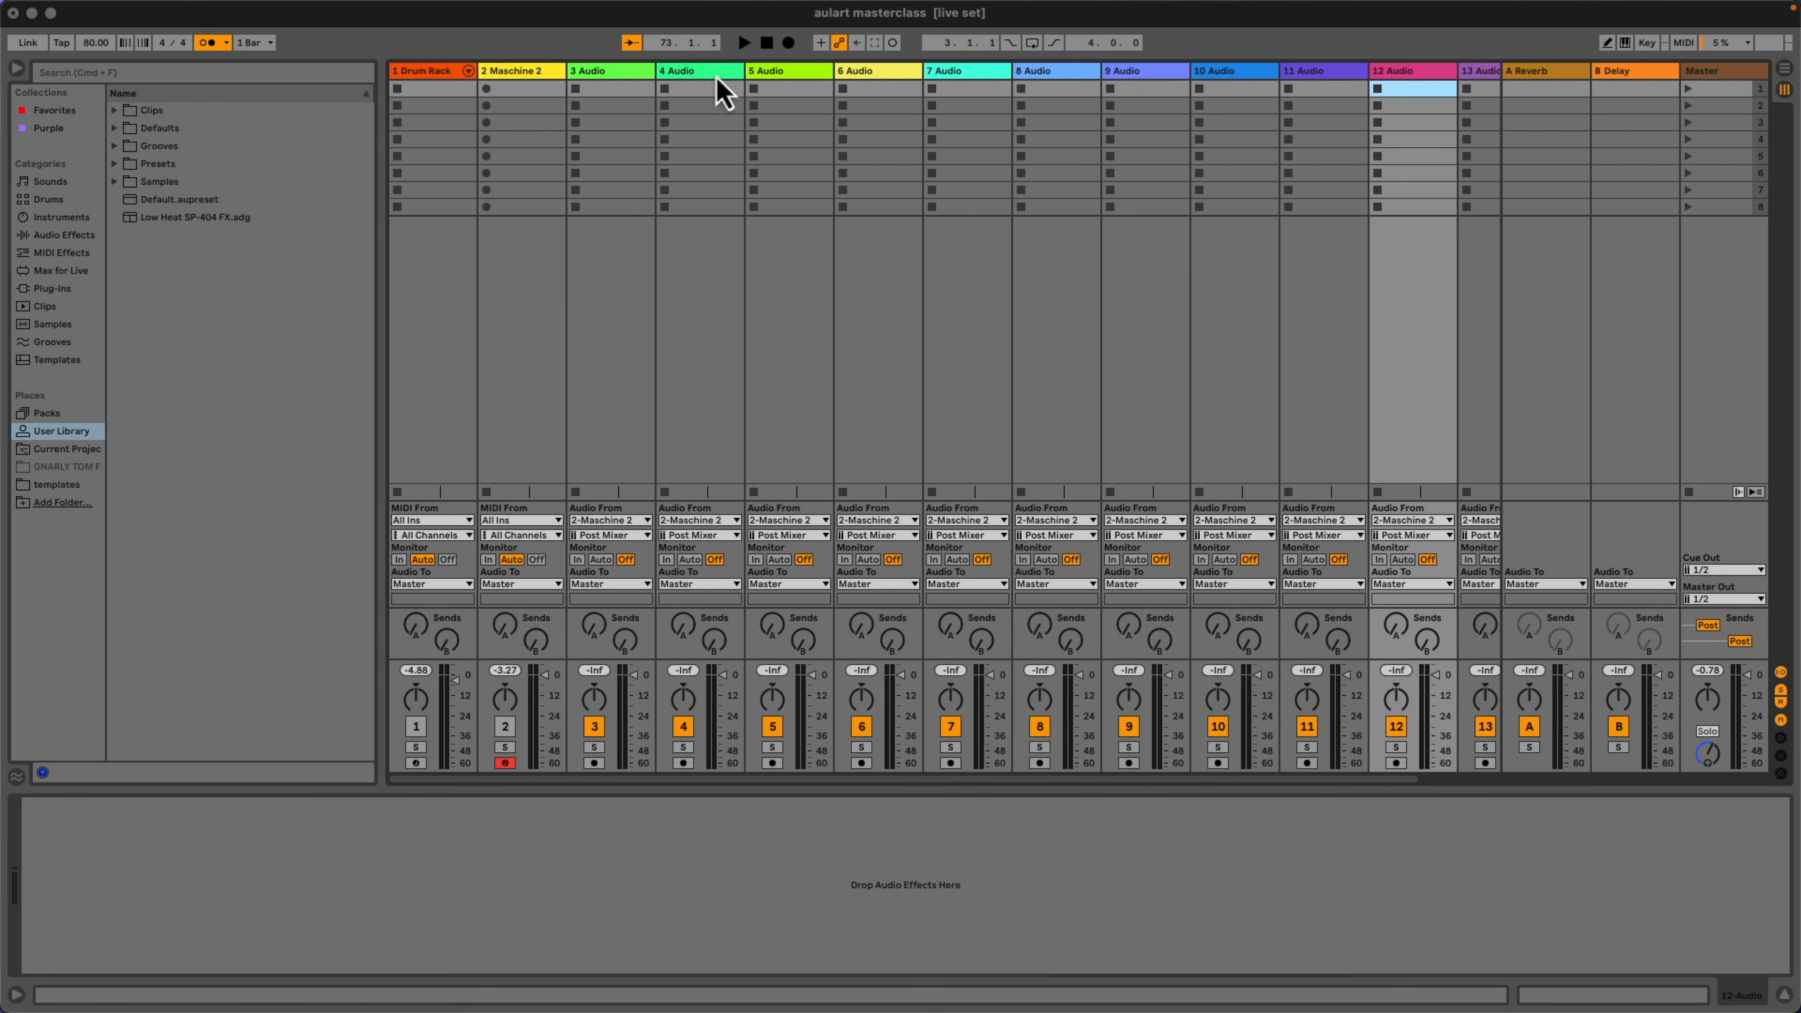
{"action": "left_click", "coordinate": [586, 73]}
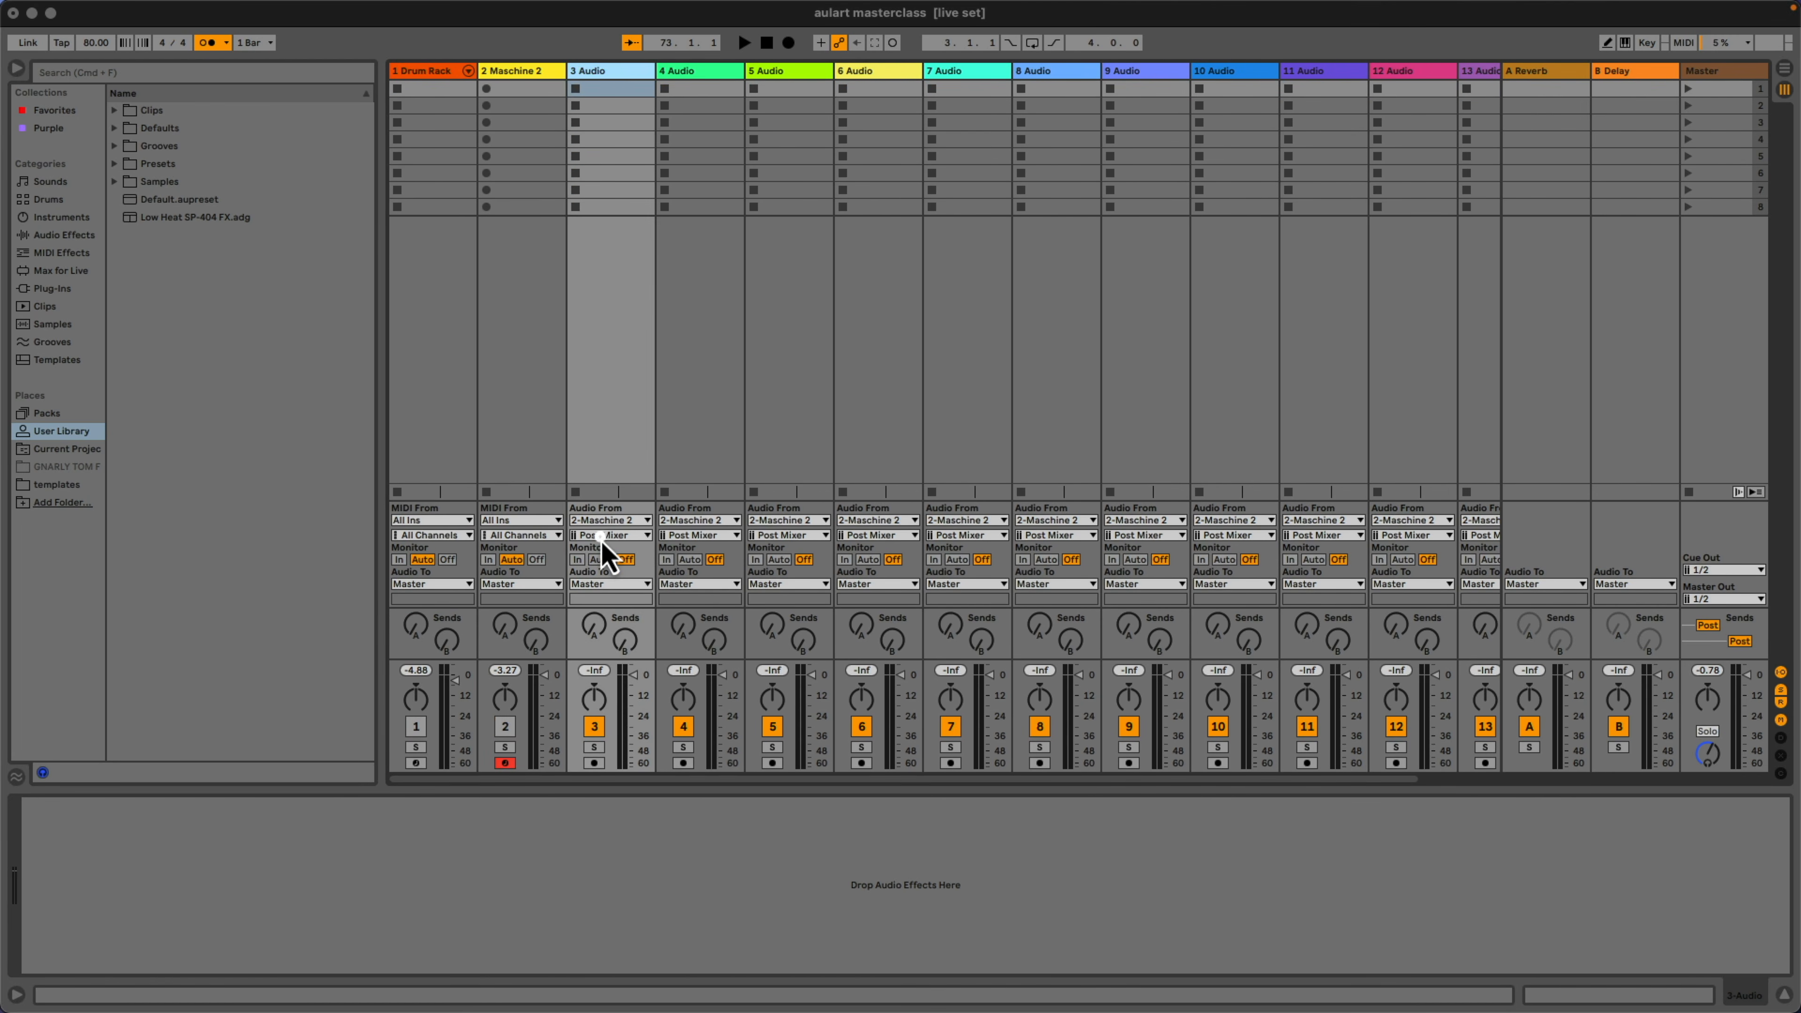
{"action": "left_click", "coordinate": [602, 535]}
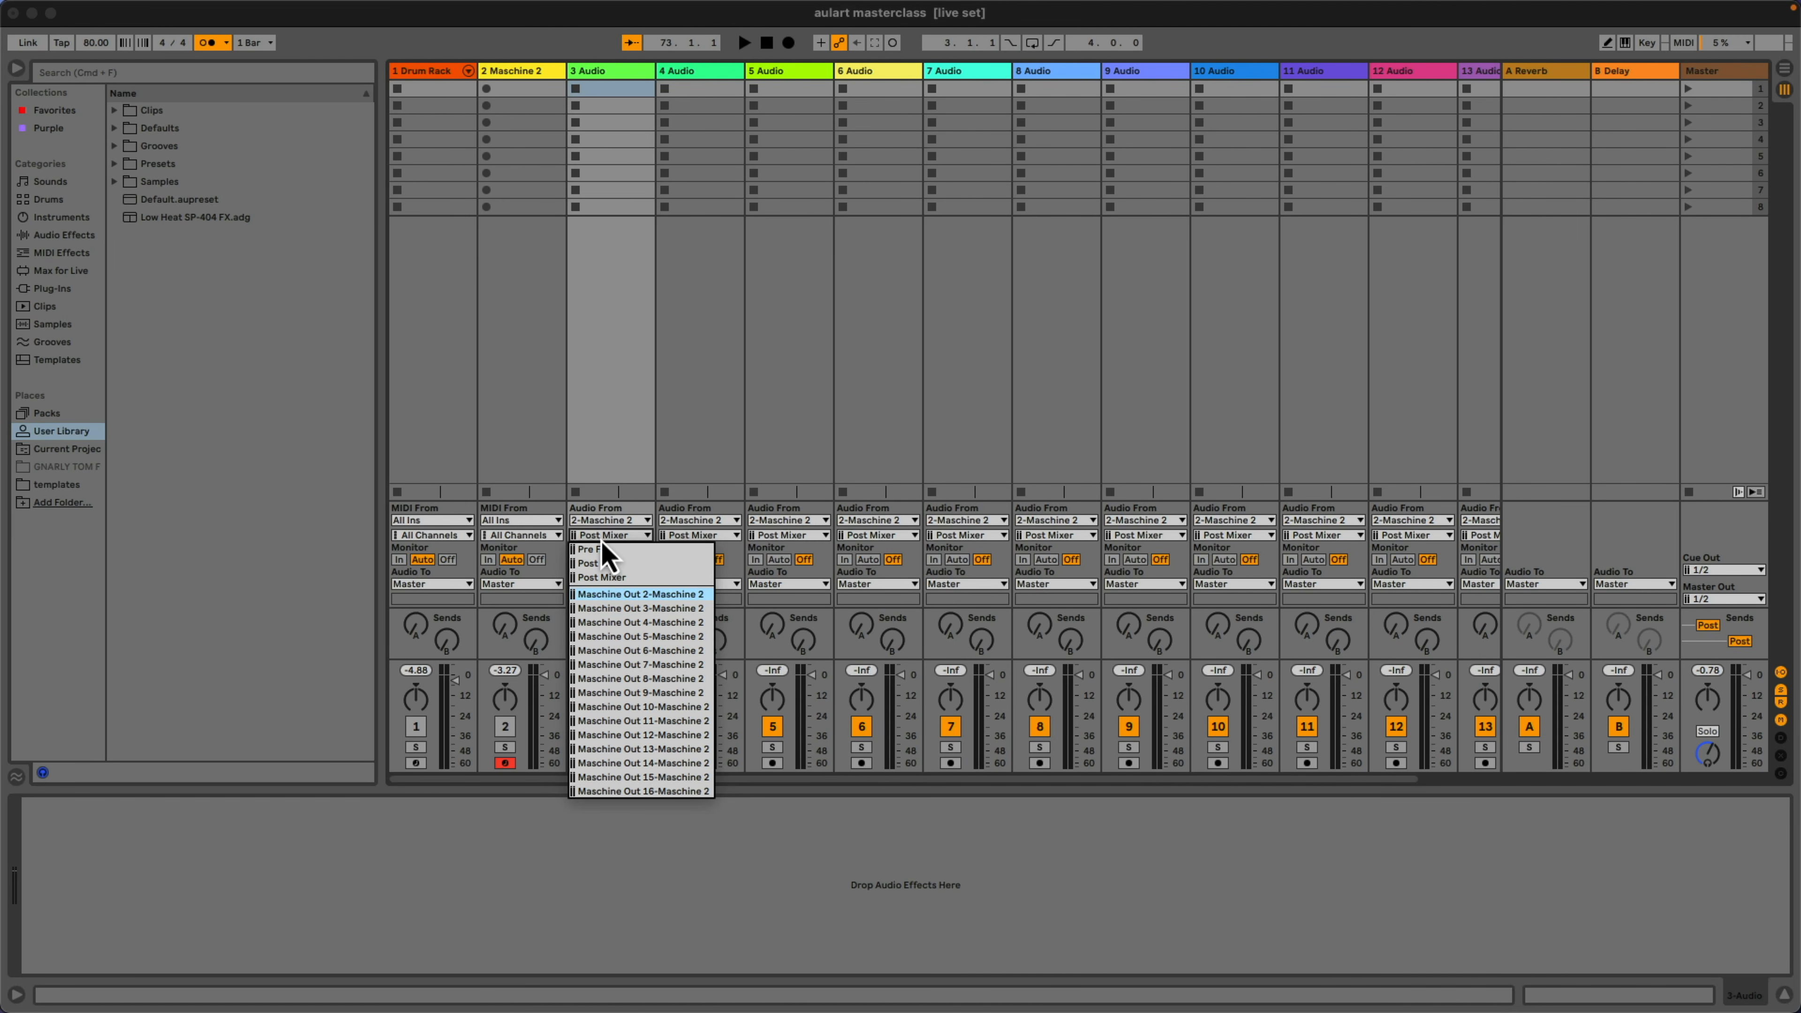
{"action": "left_click", "coordinate": [619, 444]}
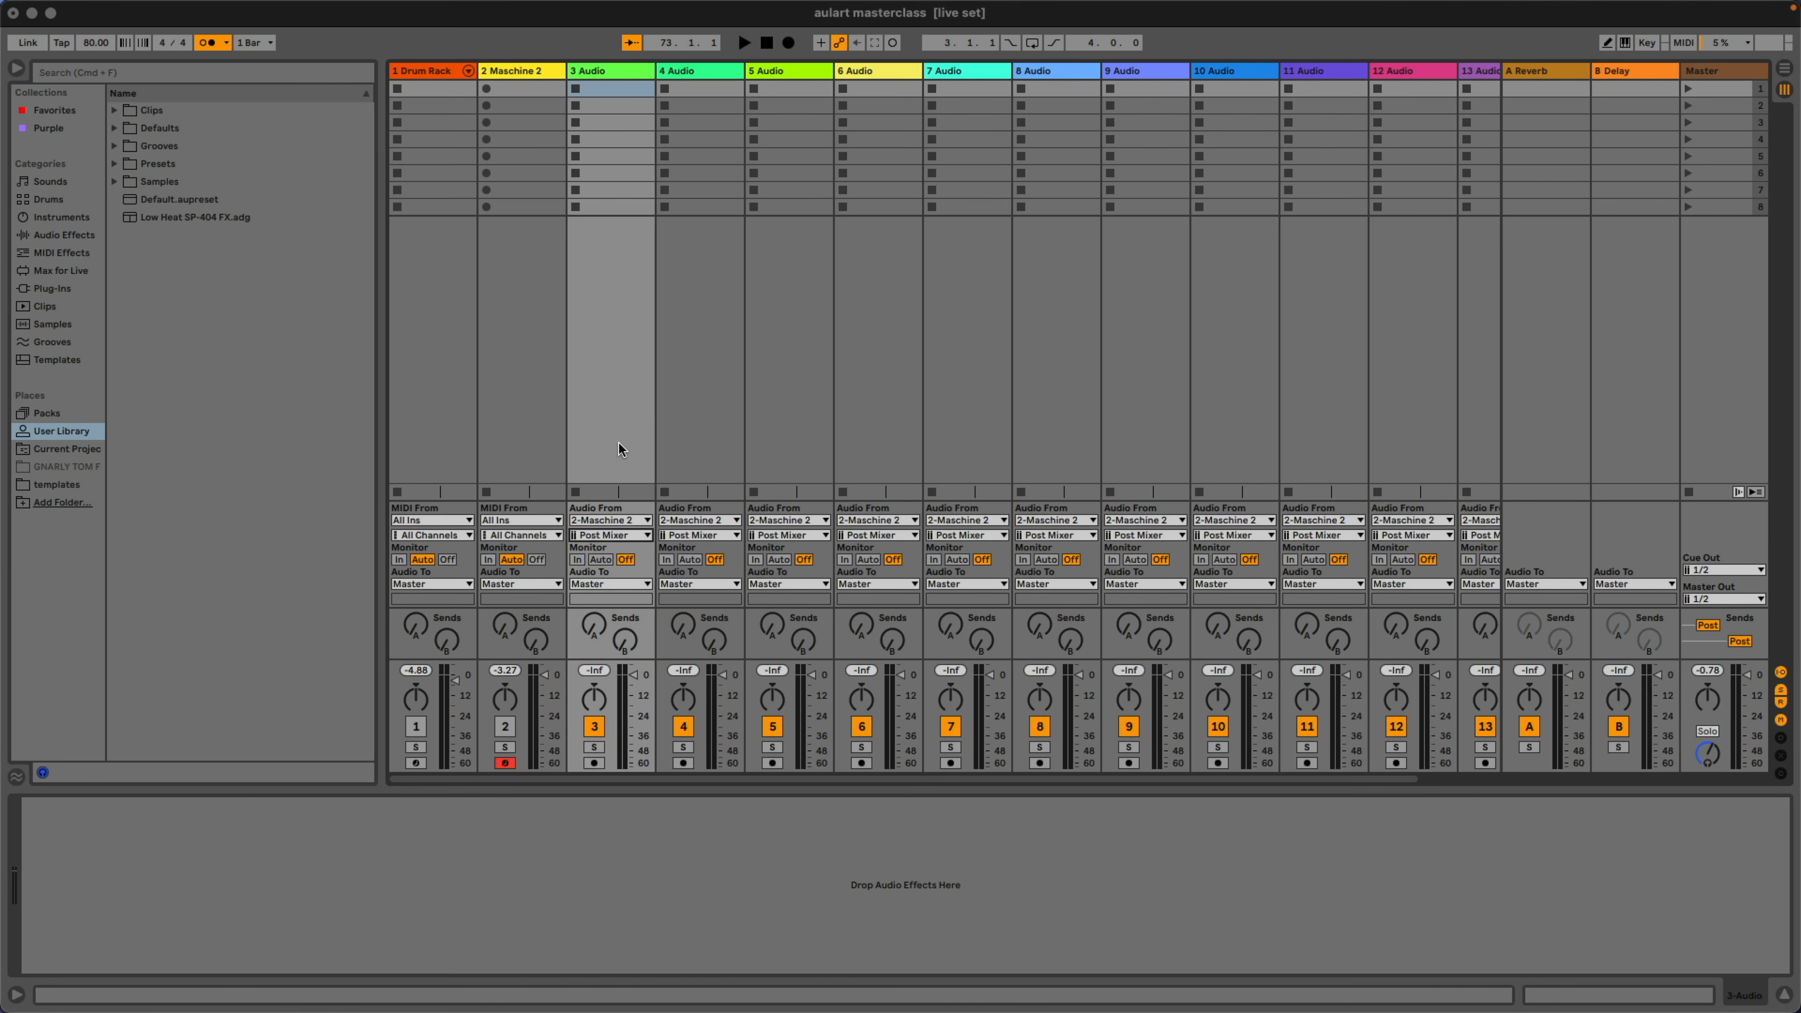
Bring up the Maschine 2 plug-in window from track 2 and activate that track
{"action": "left_click", "coordinate": [545, 68]}
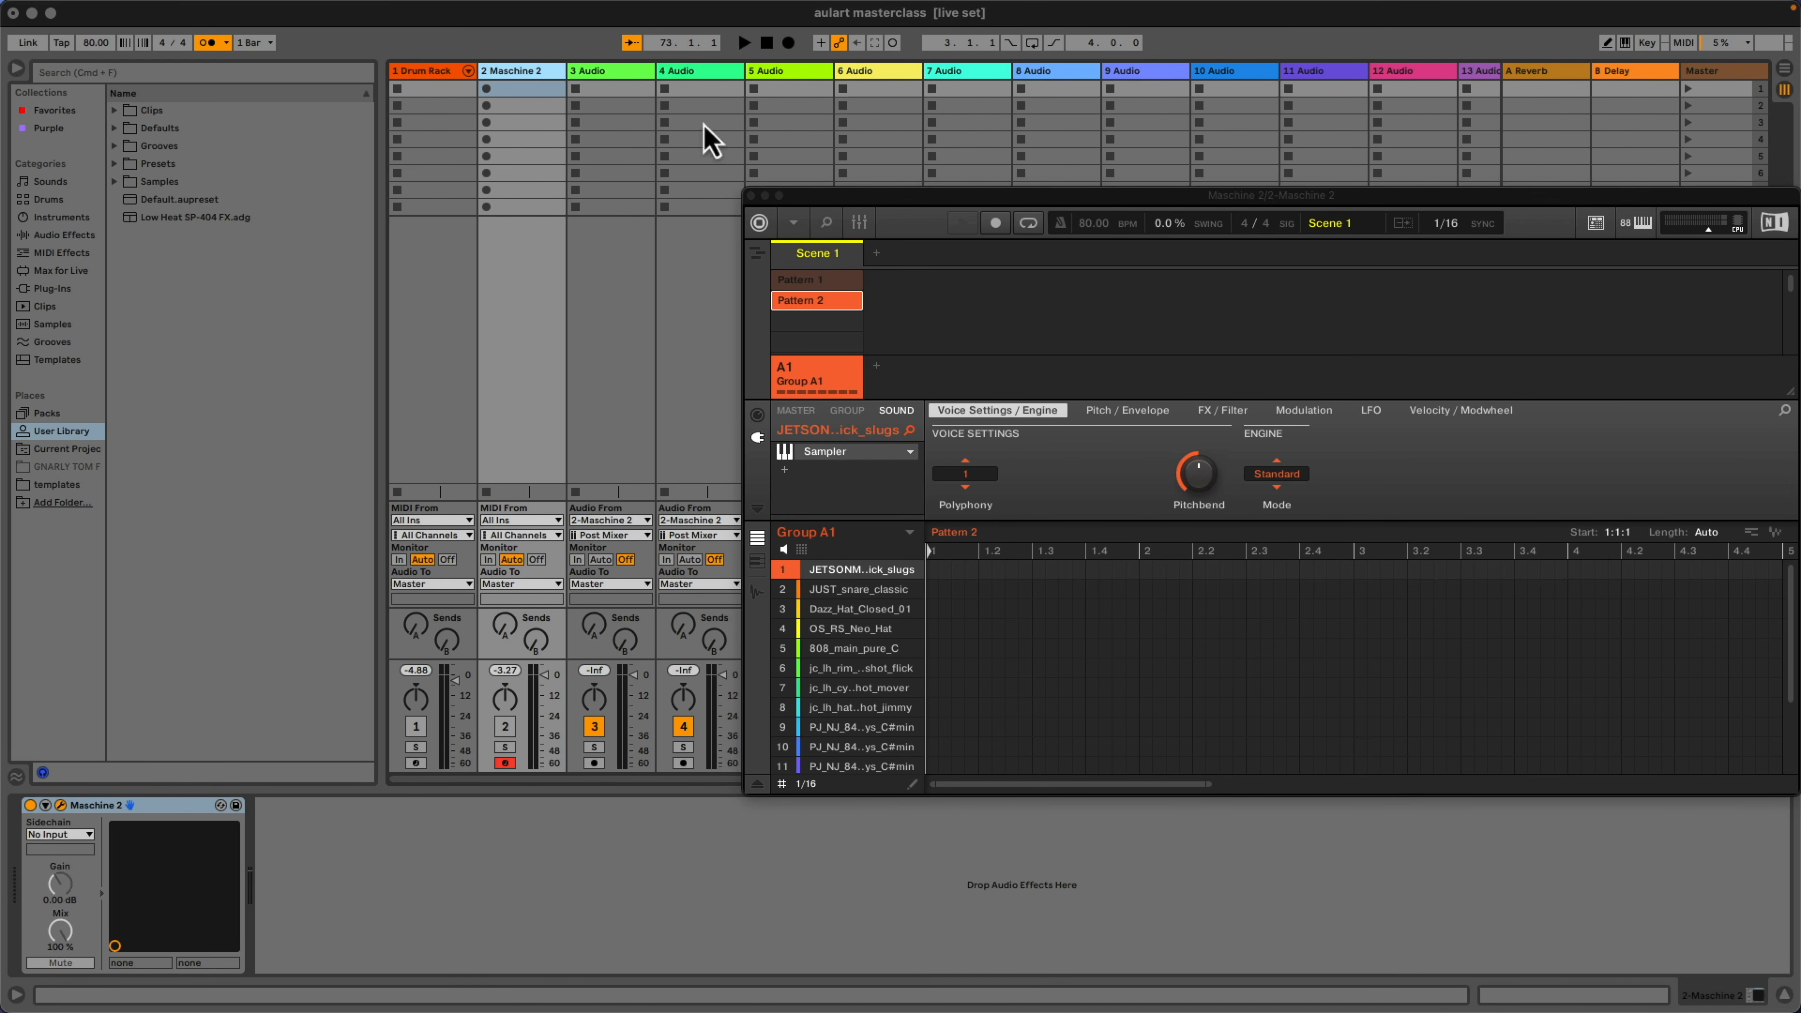
{"action": "left_click_drag", "start_coordinate": [896, 196], "coordinate": [747, 164]}
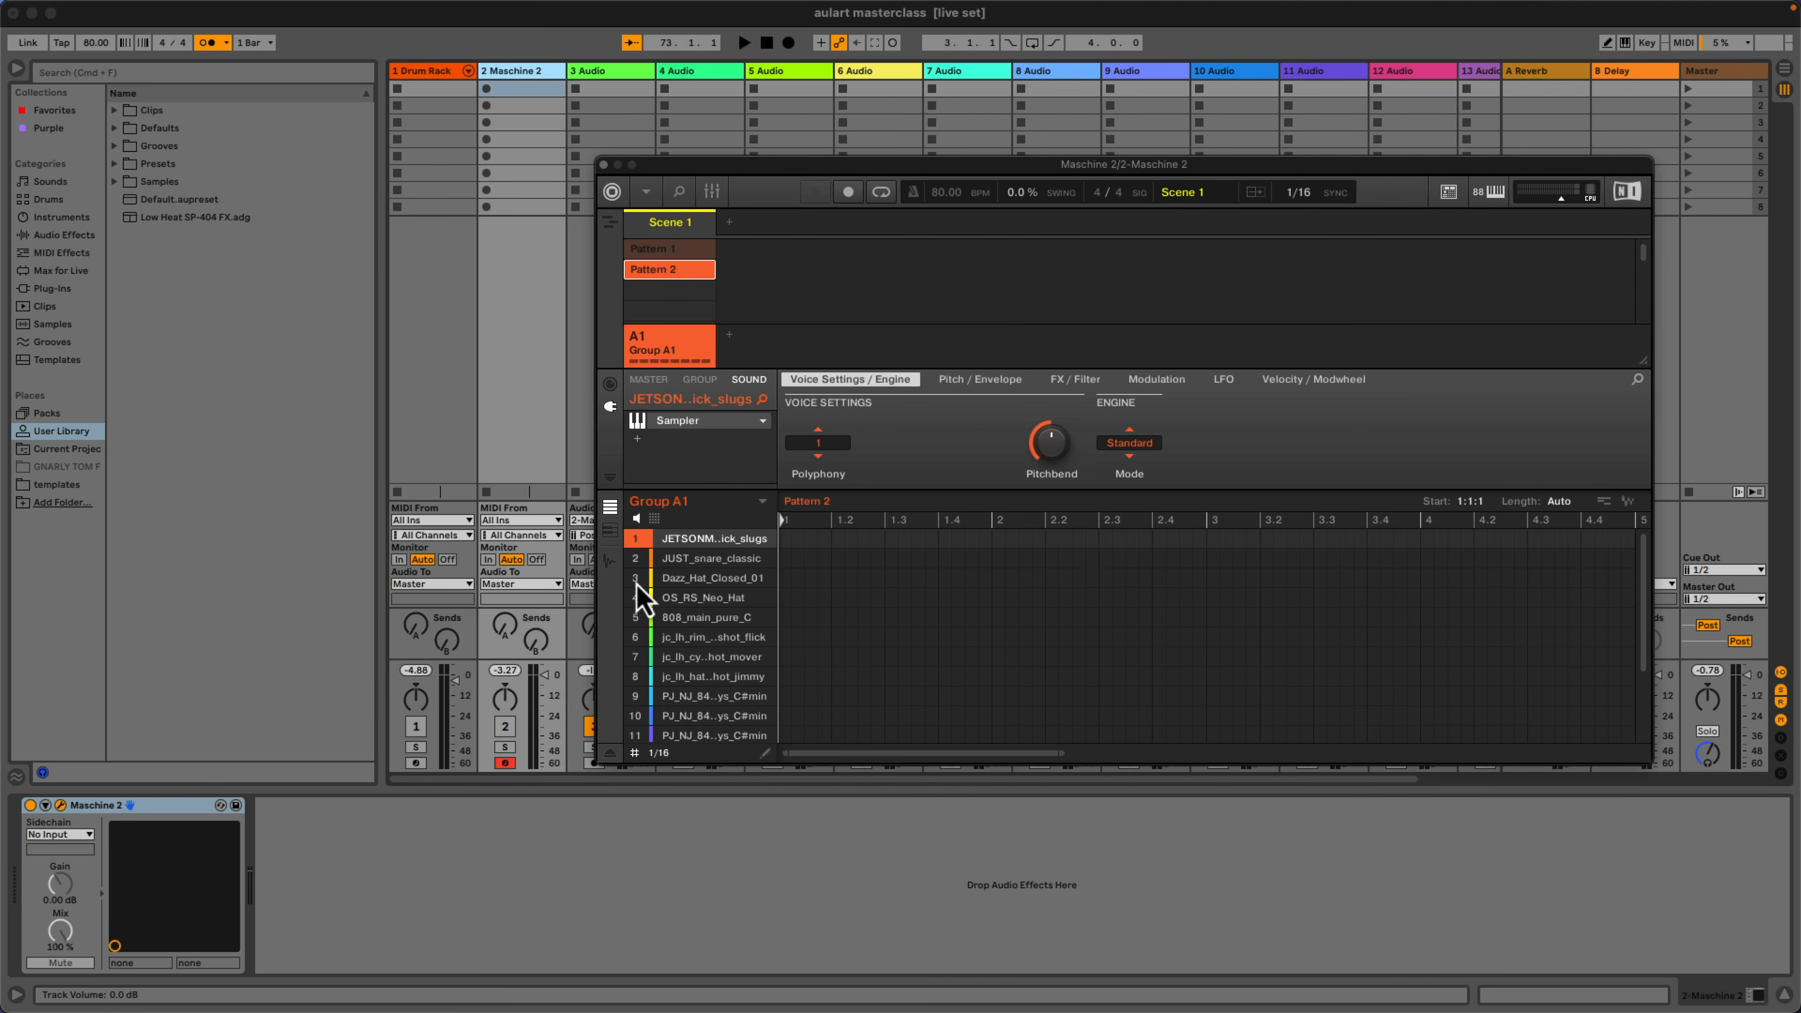
{"action": "left_click", "coordinate": [505, 725]}
{"action": "left_click_drag", "start_coordinate": [1040, 178], "coordinate": [828, 165]}
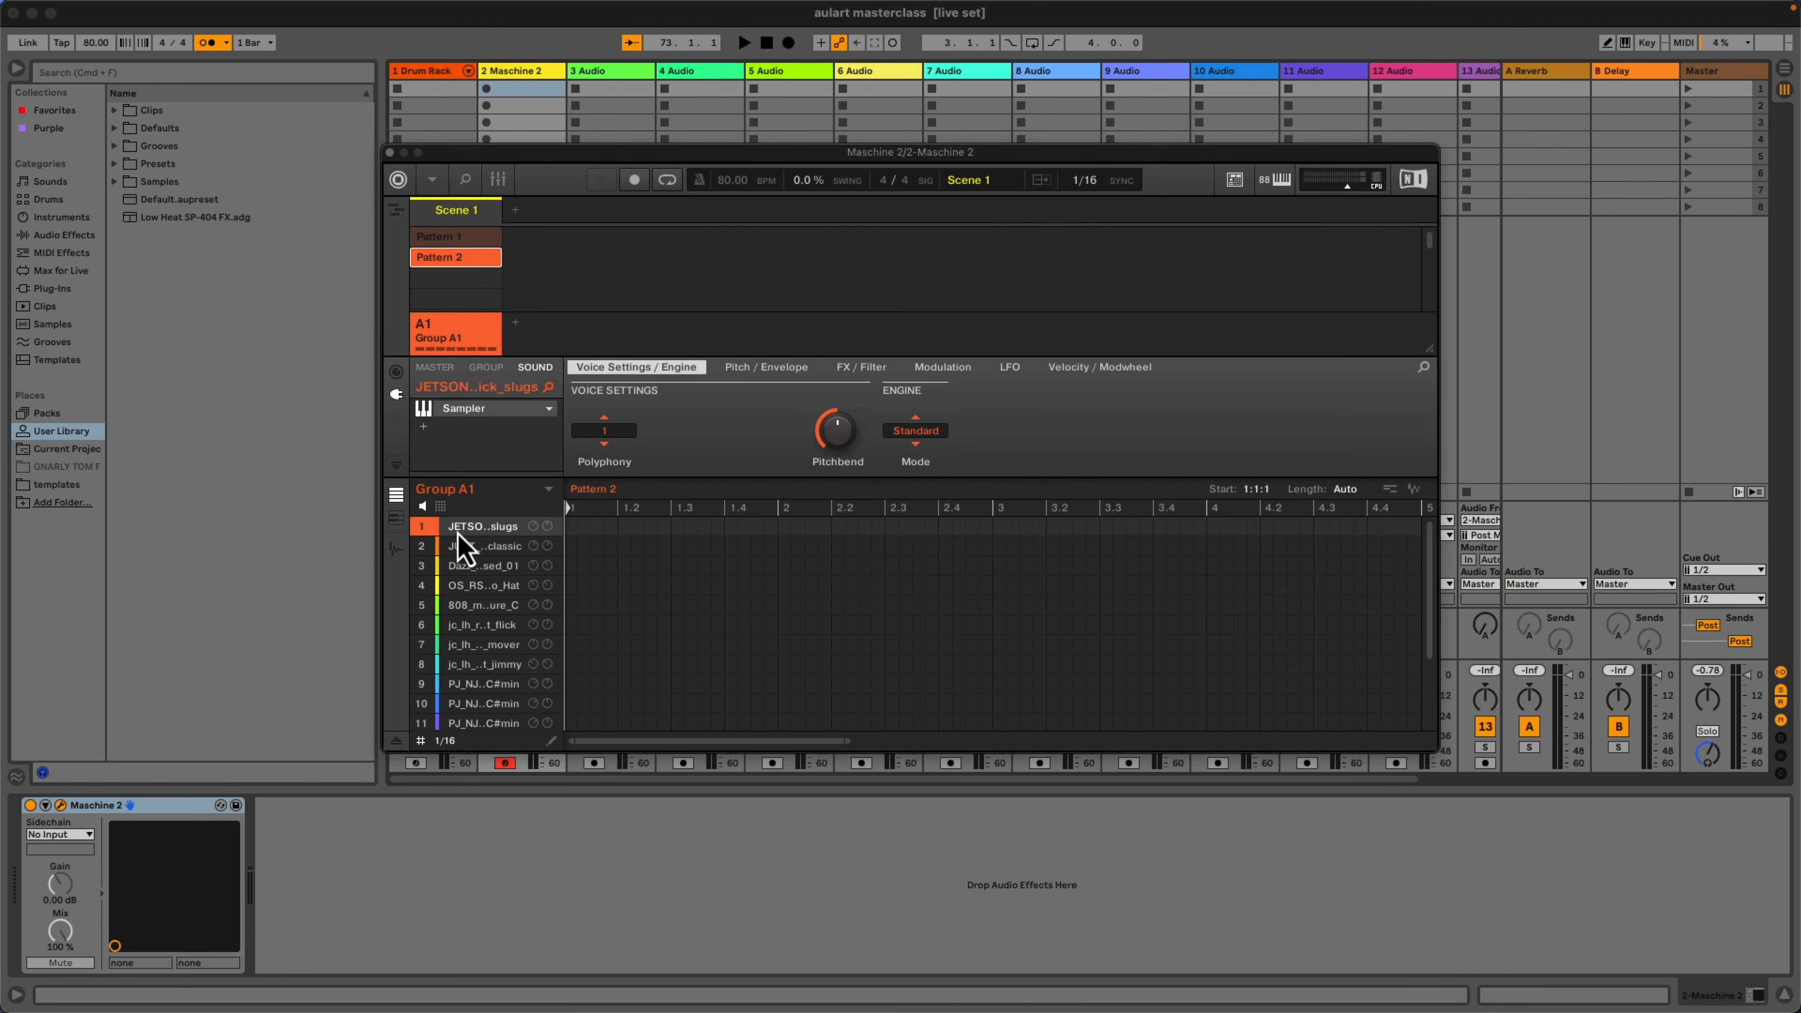
Route the audio output of sound 1, JETSONM..ick_slugs, to Ext. 2 in the Maschine plug-in
{"action": "left_click", "coordinate": [395, 373]}
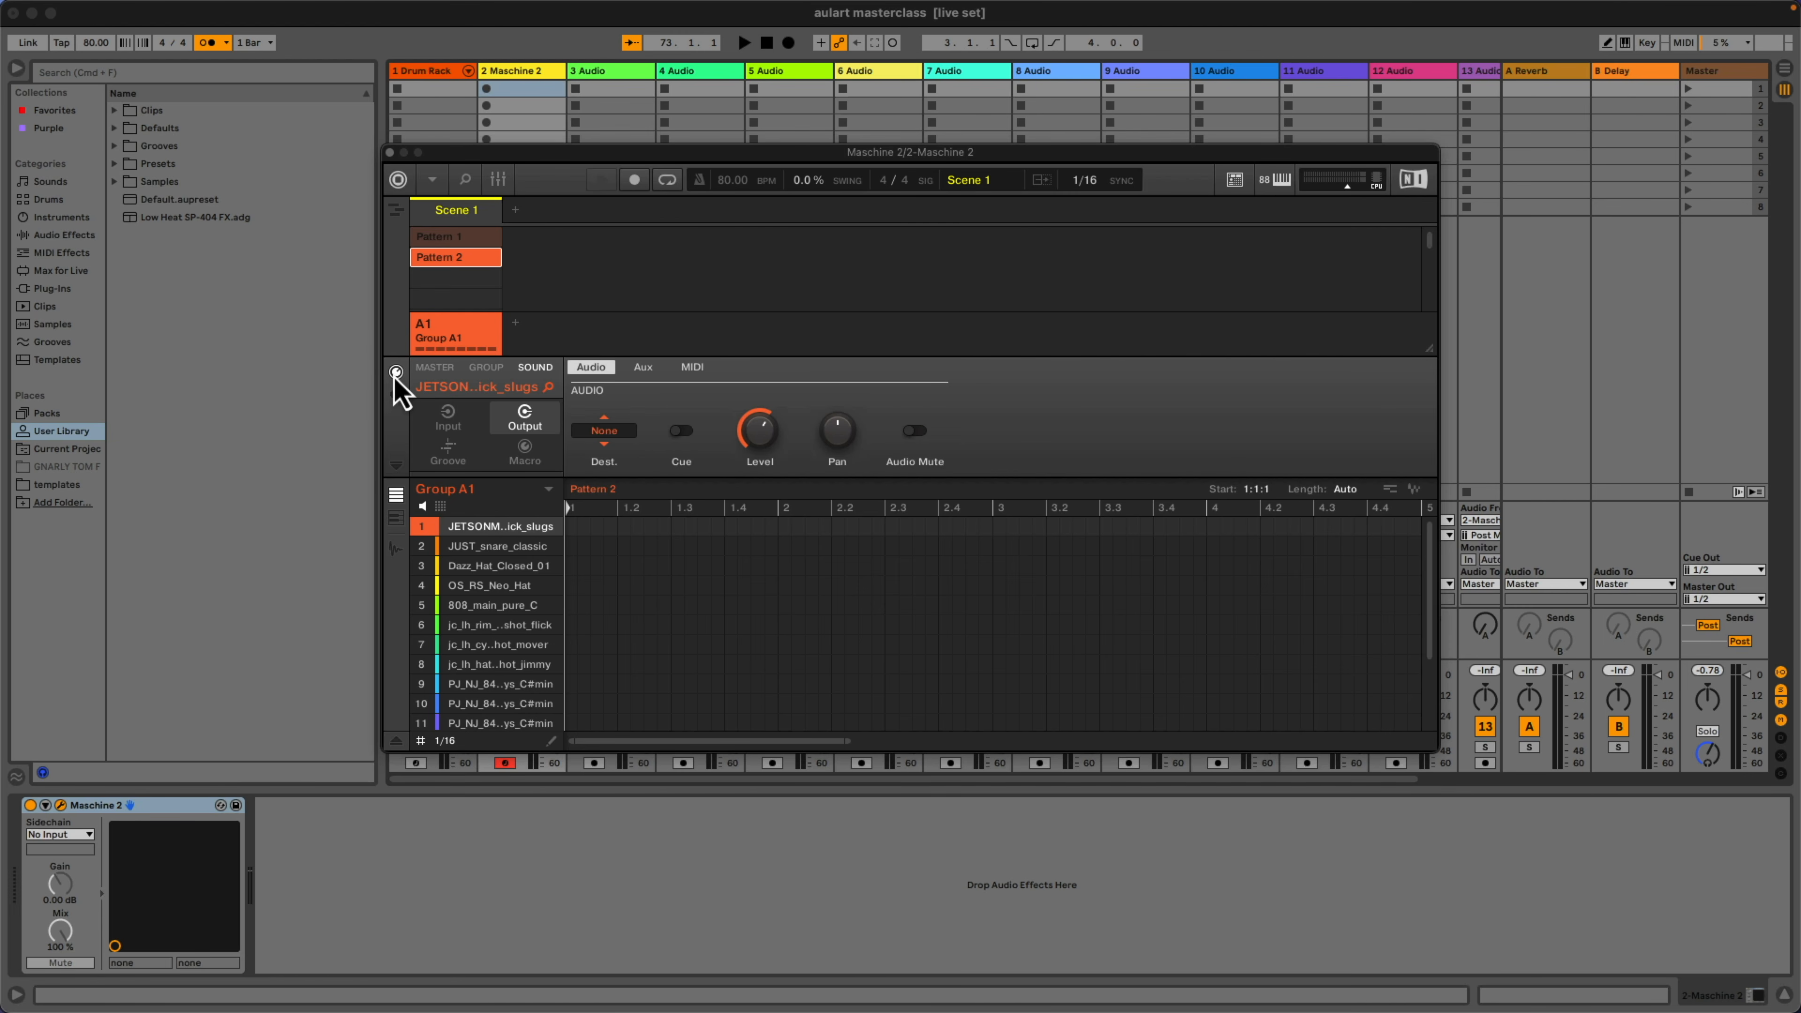
{"action": "left_click", "coordinate": [446, 425]}
{"action": "left_click", "coordinate": [517, 421]}
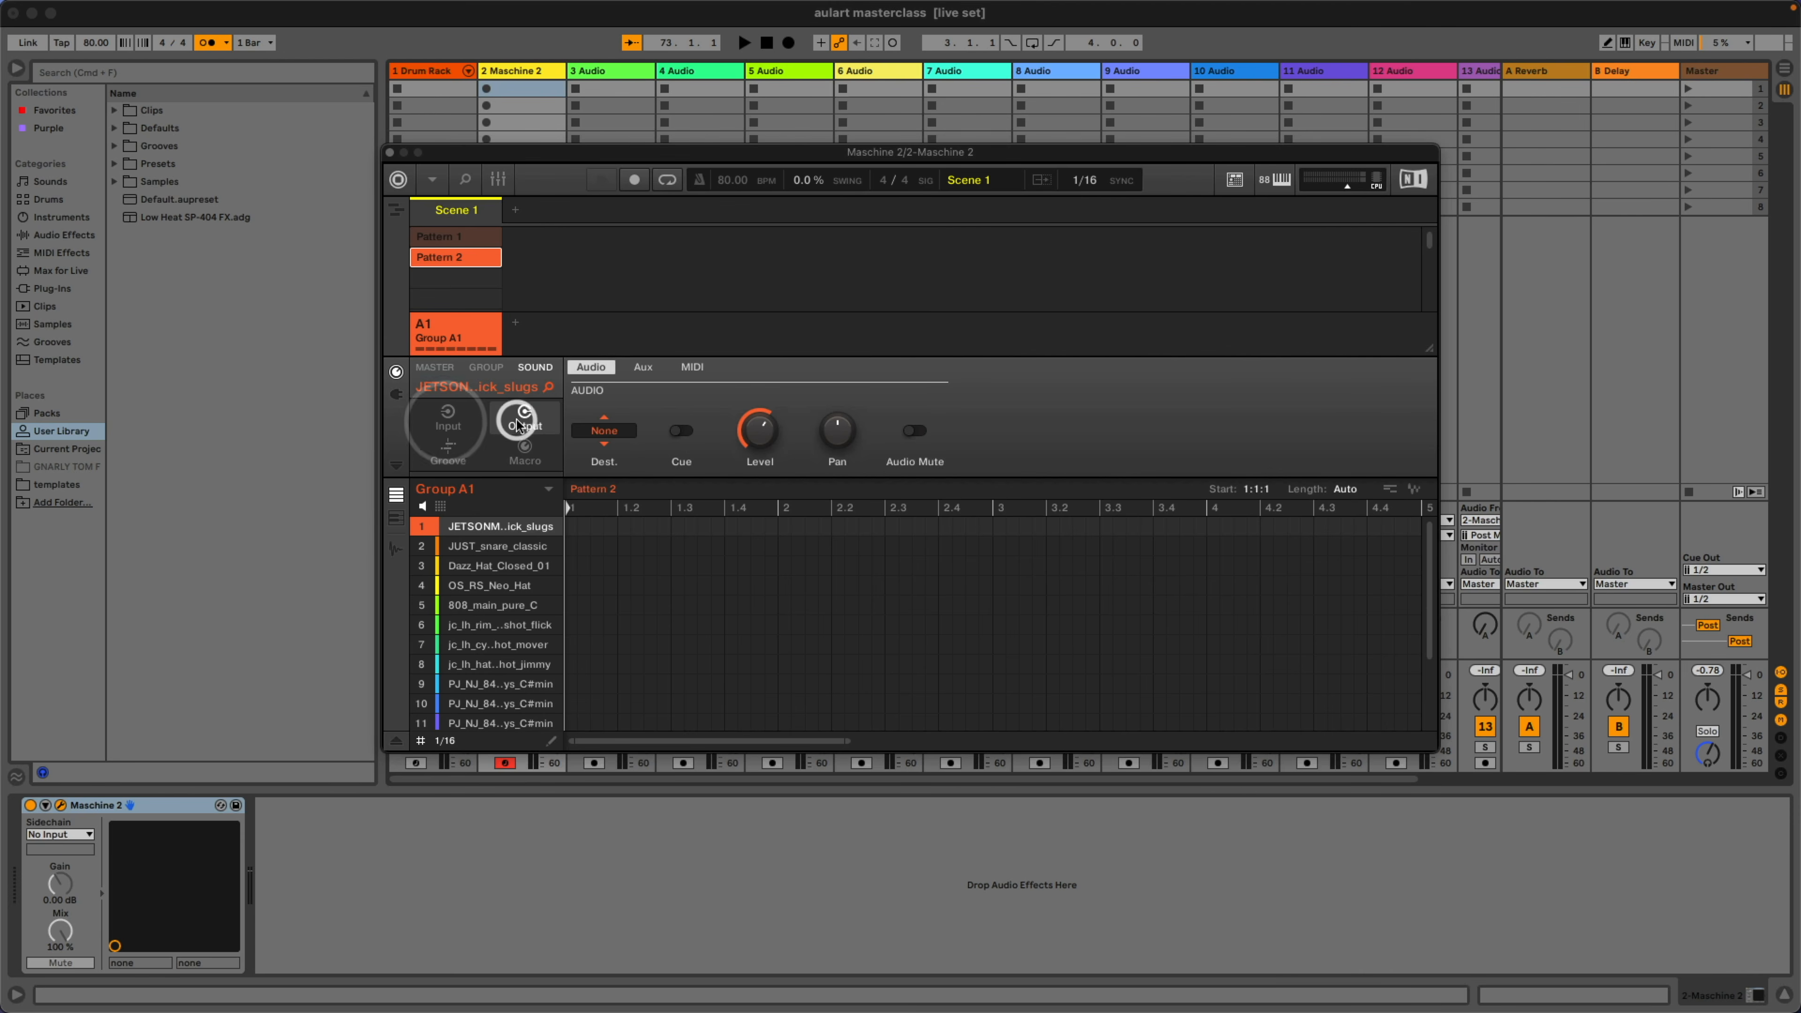
{"action": "left_click", "coordinate": [593, 371]}
{"action": "left_click", "coordinate": [605, 430]}
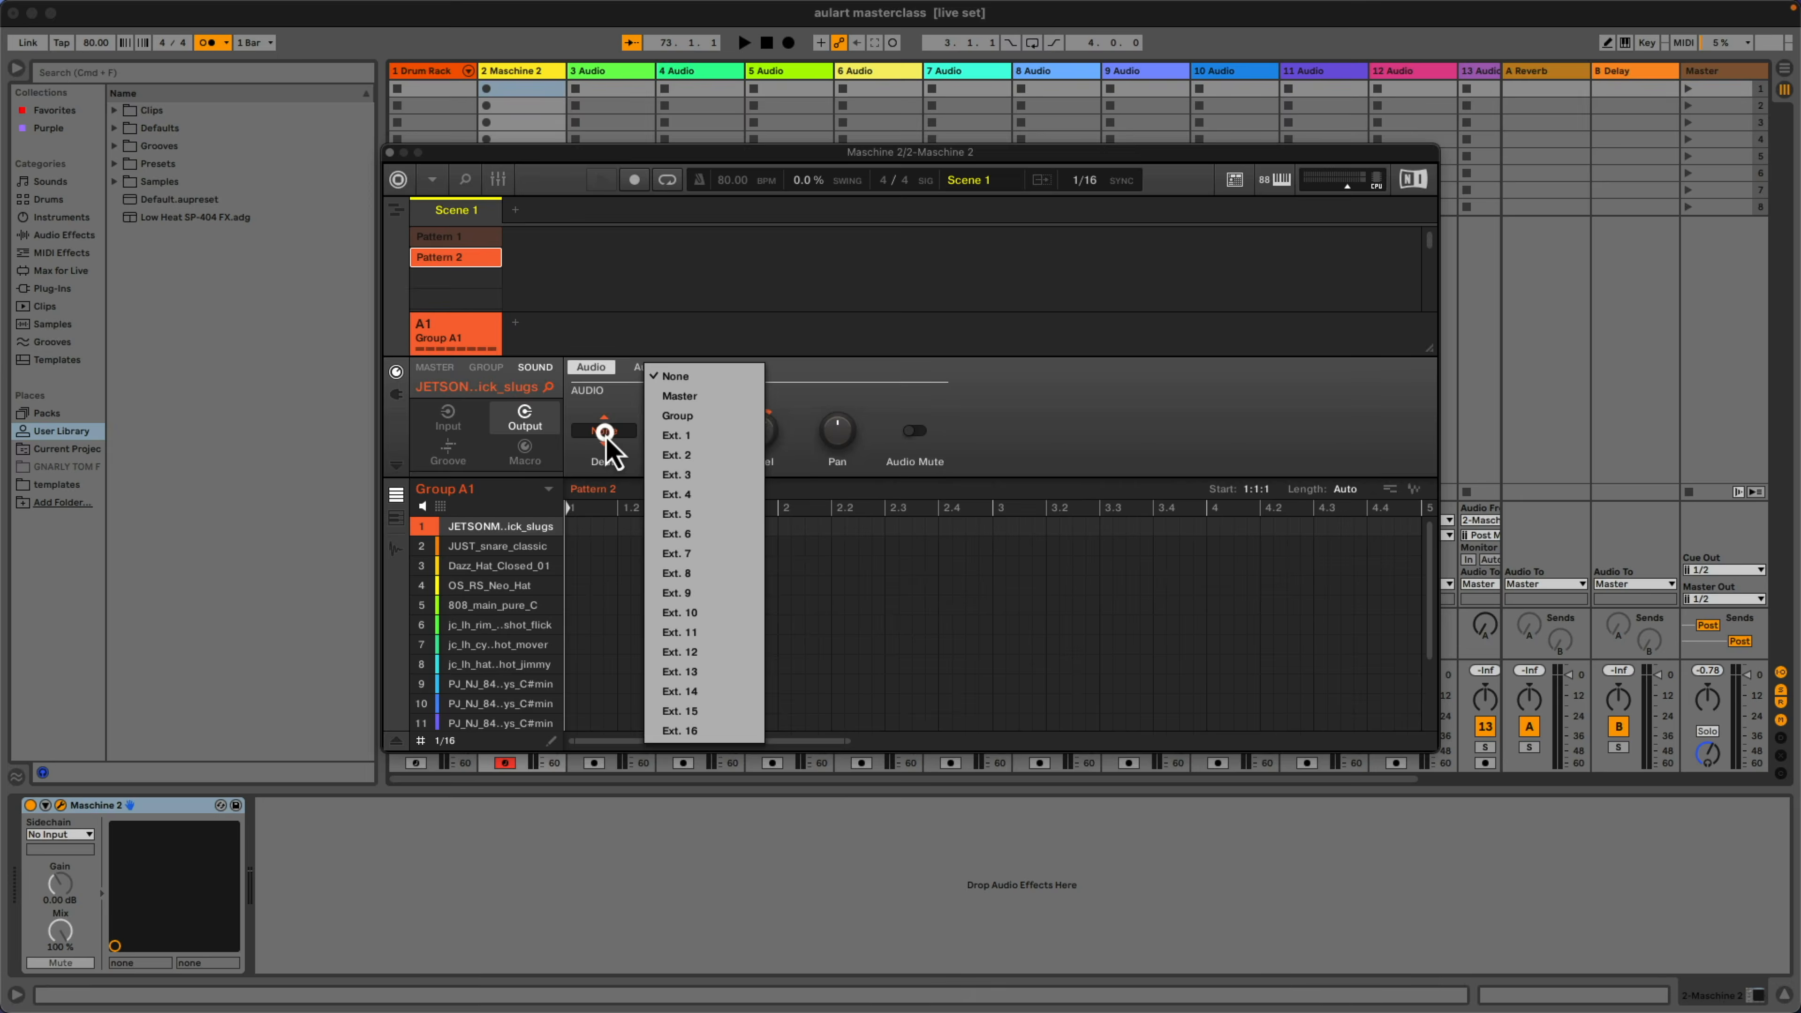
{"action": "left_click", "coordinate": [669, 457]}
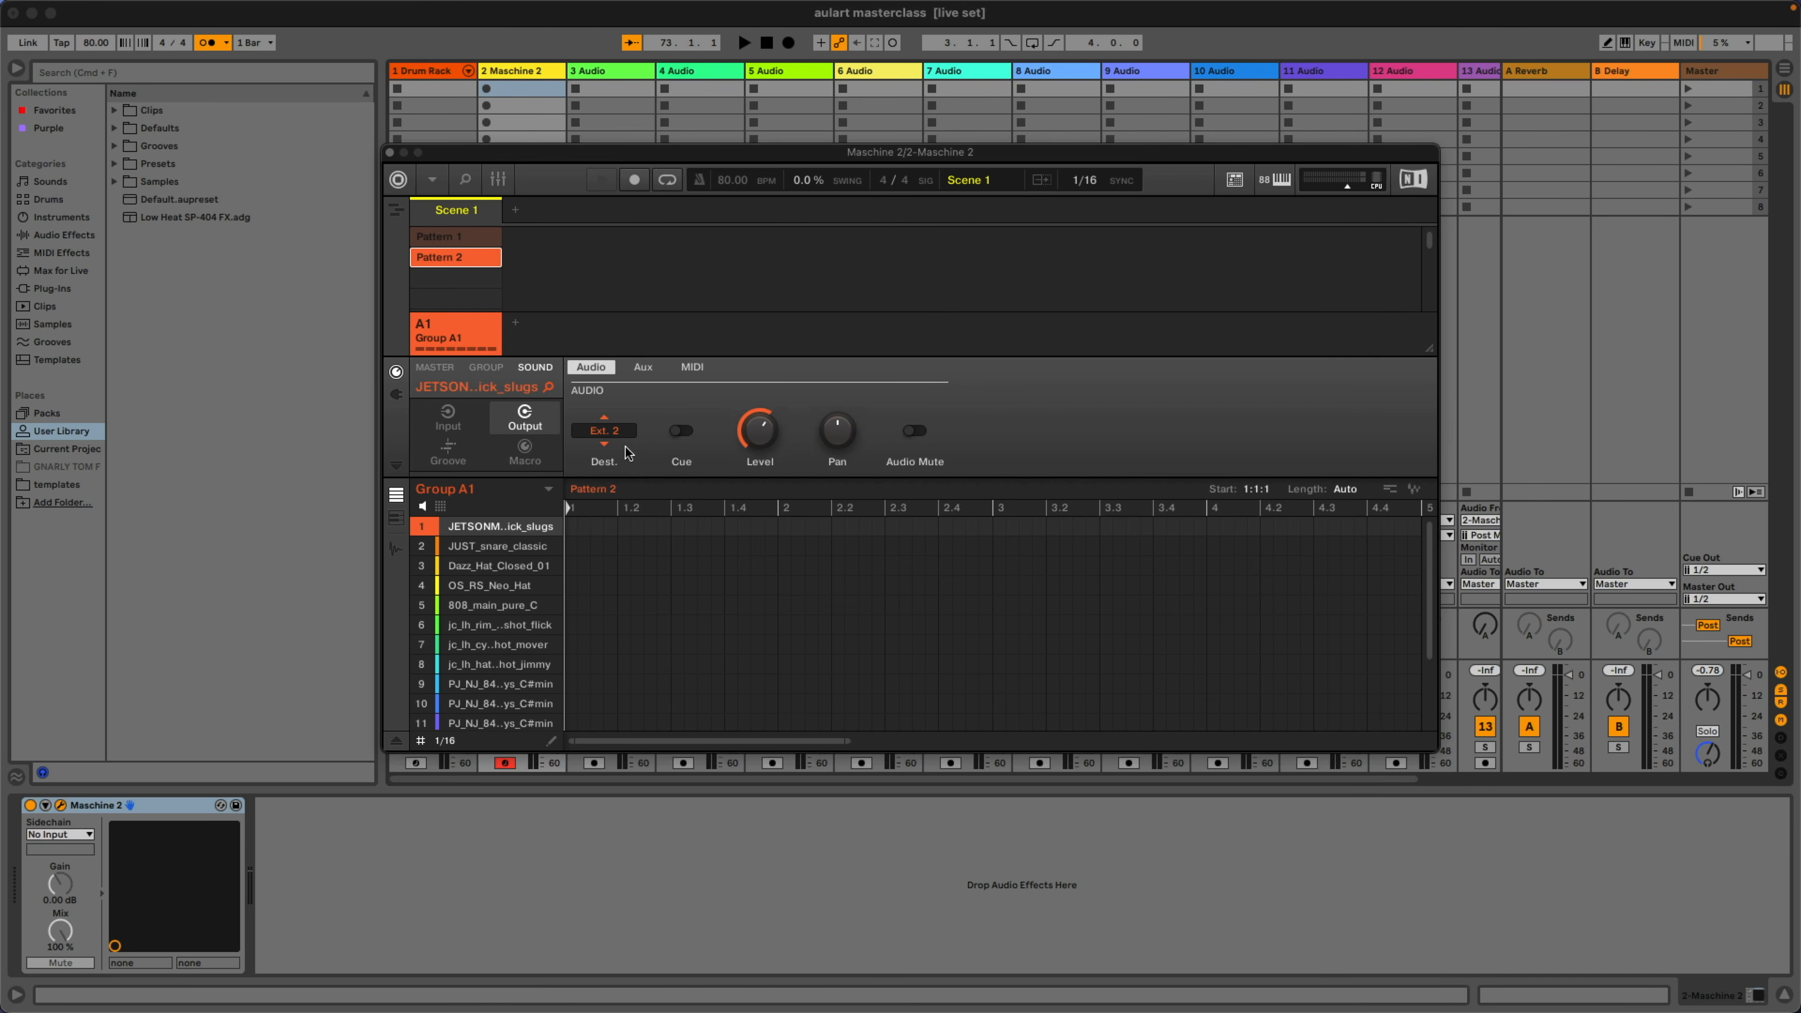
Set the input channel of the 3 Audio track to Maschine Out 2-Maschine 2
{"action": "left_click_drag", "start_coordinate": [597, 171], "coordinate": [1053, 111]}
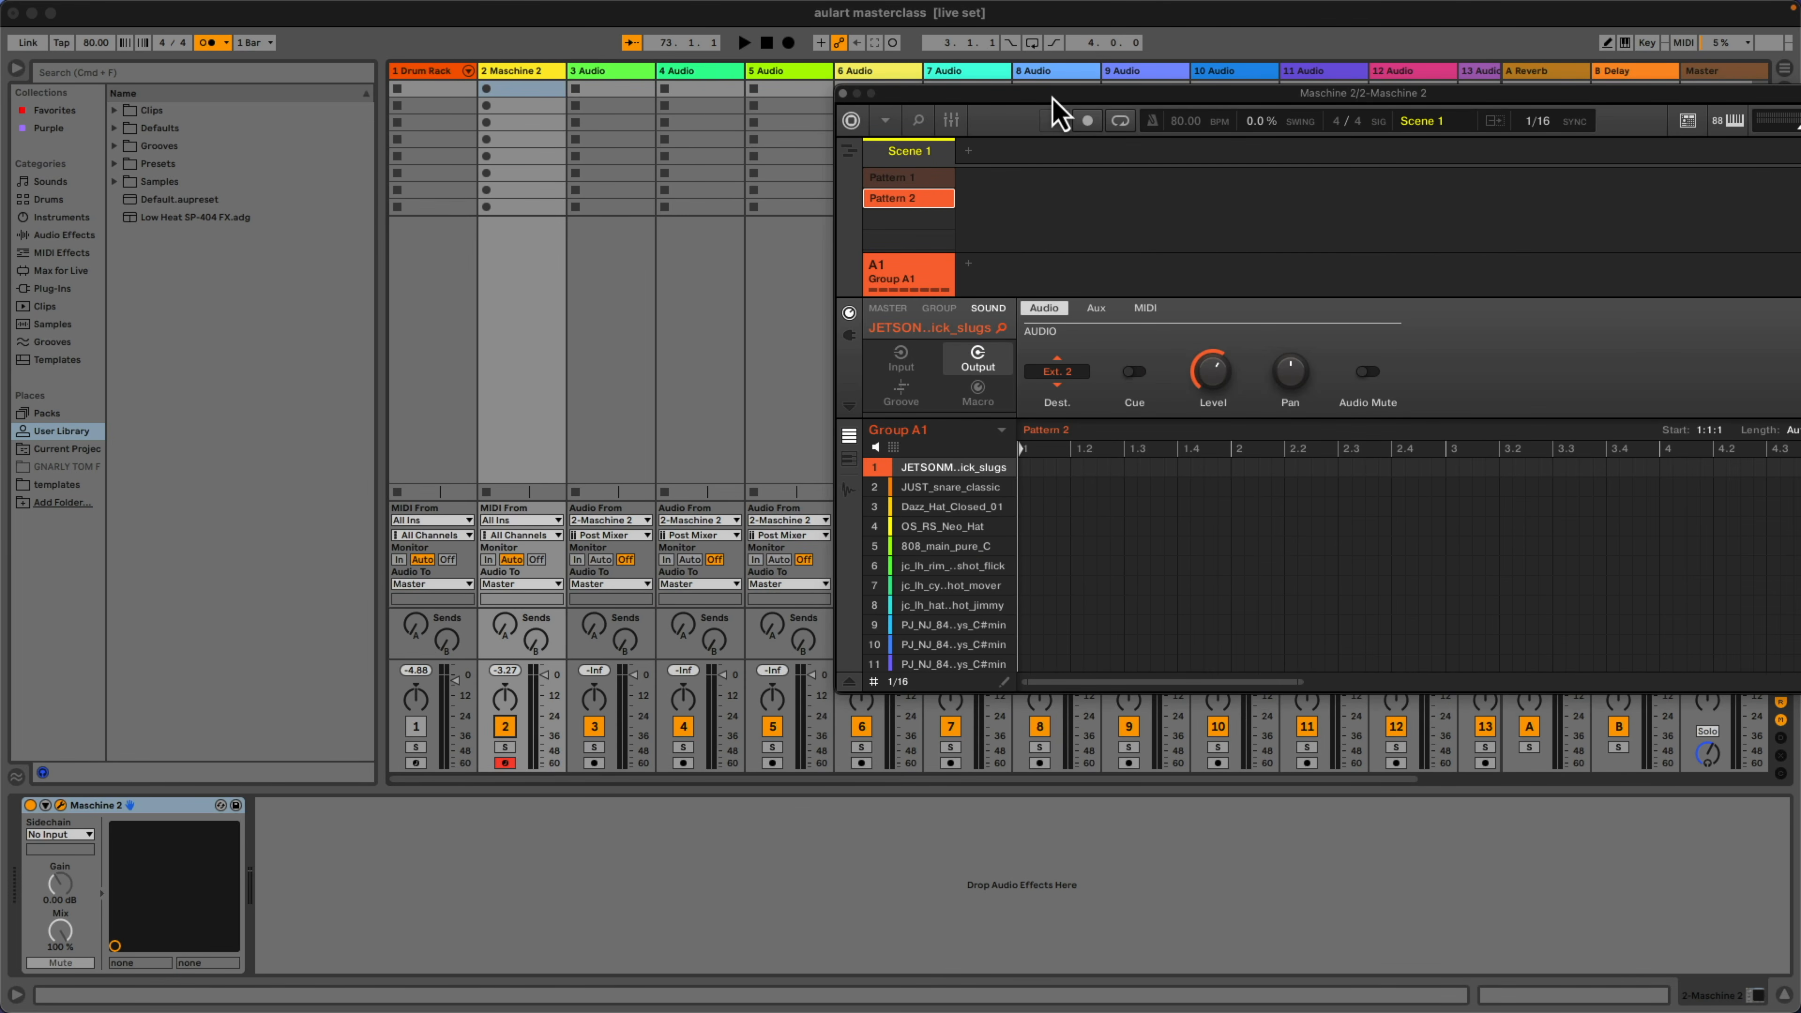
{"action": "left_click", "coordinate": [605, 537]}
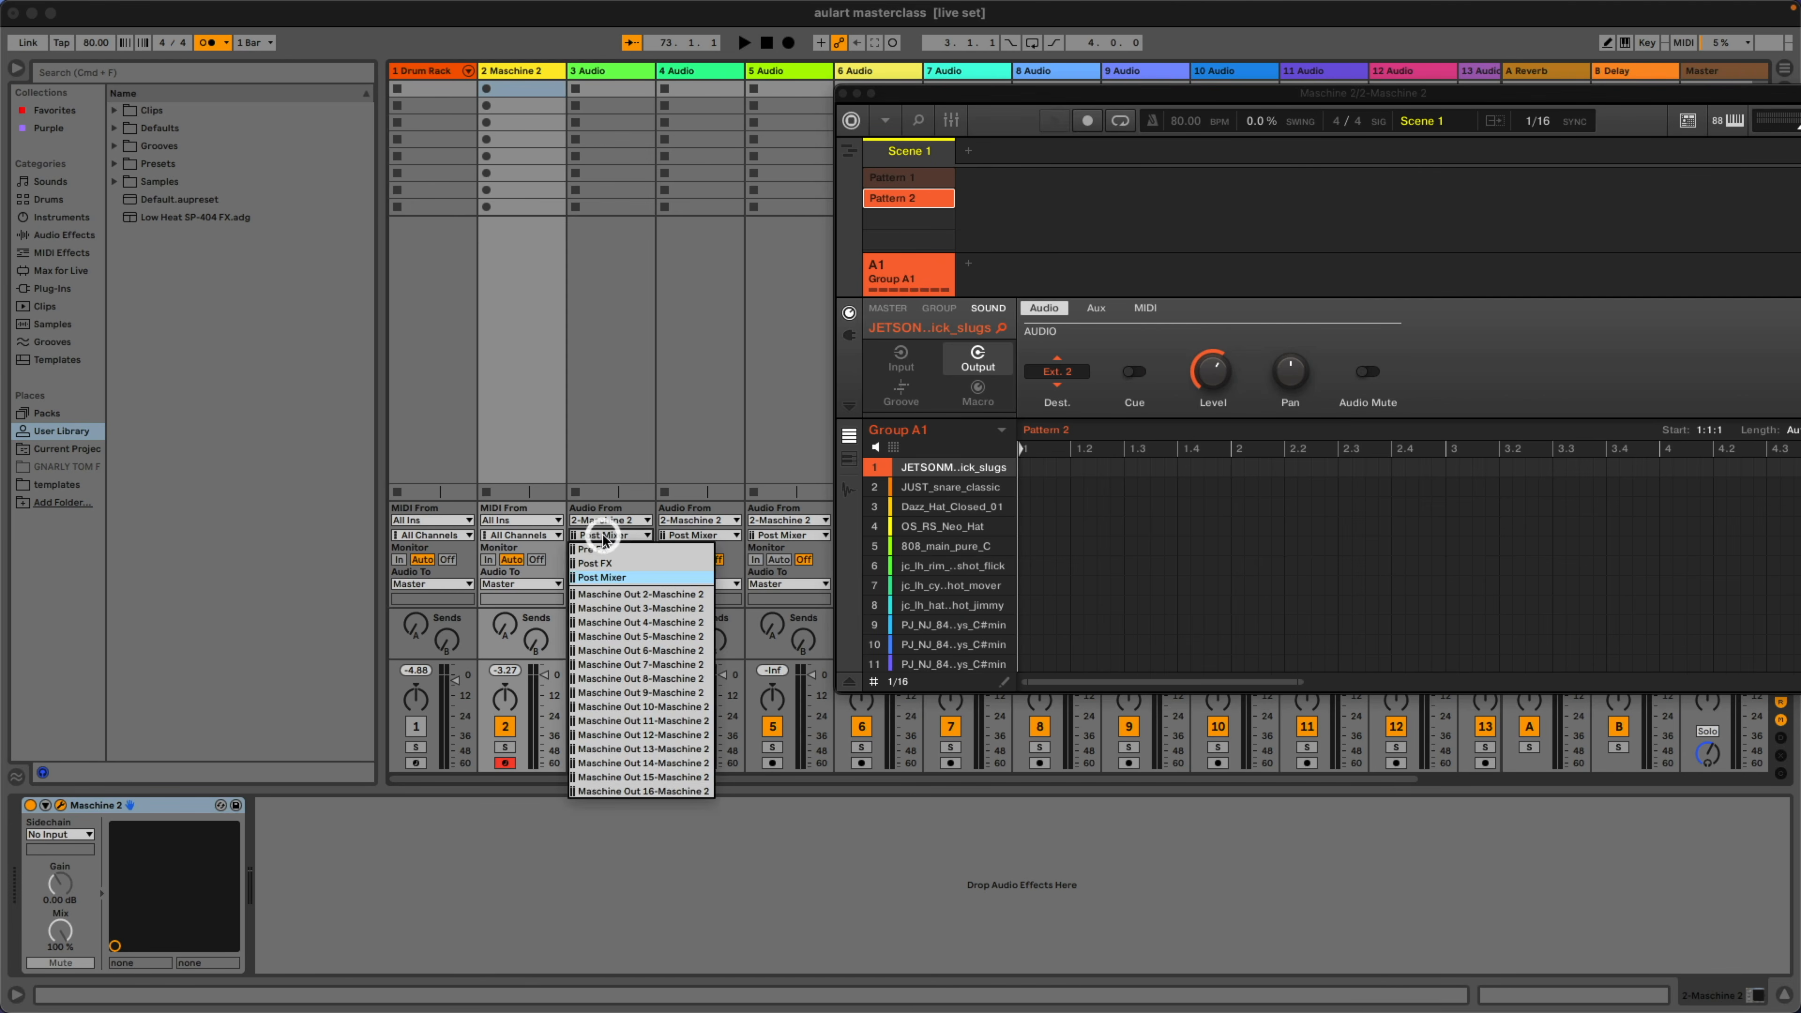
{"action": "left_click", "coordinate": [605, 536]}
{"action": "left_click", "coordinate": [602, 531]}
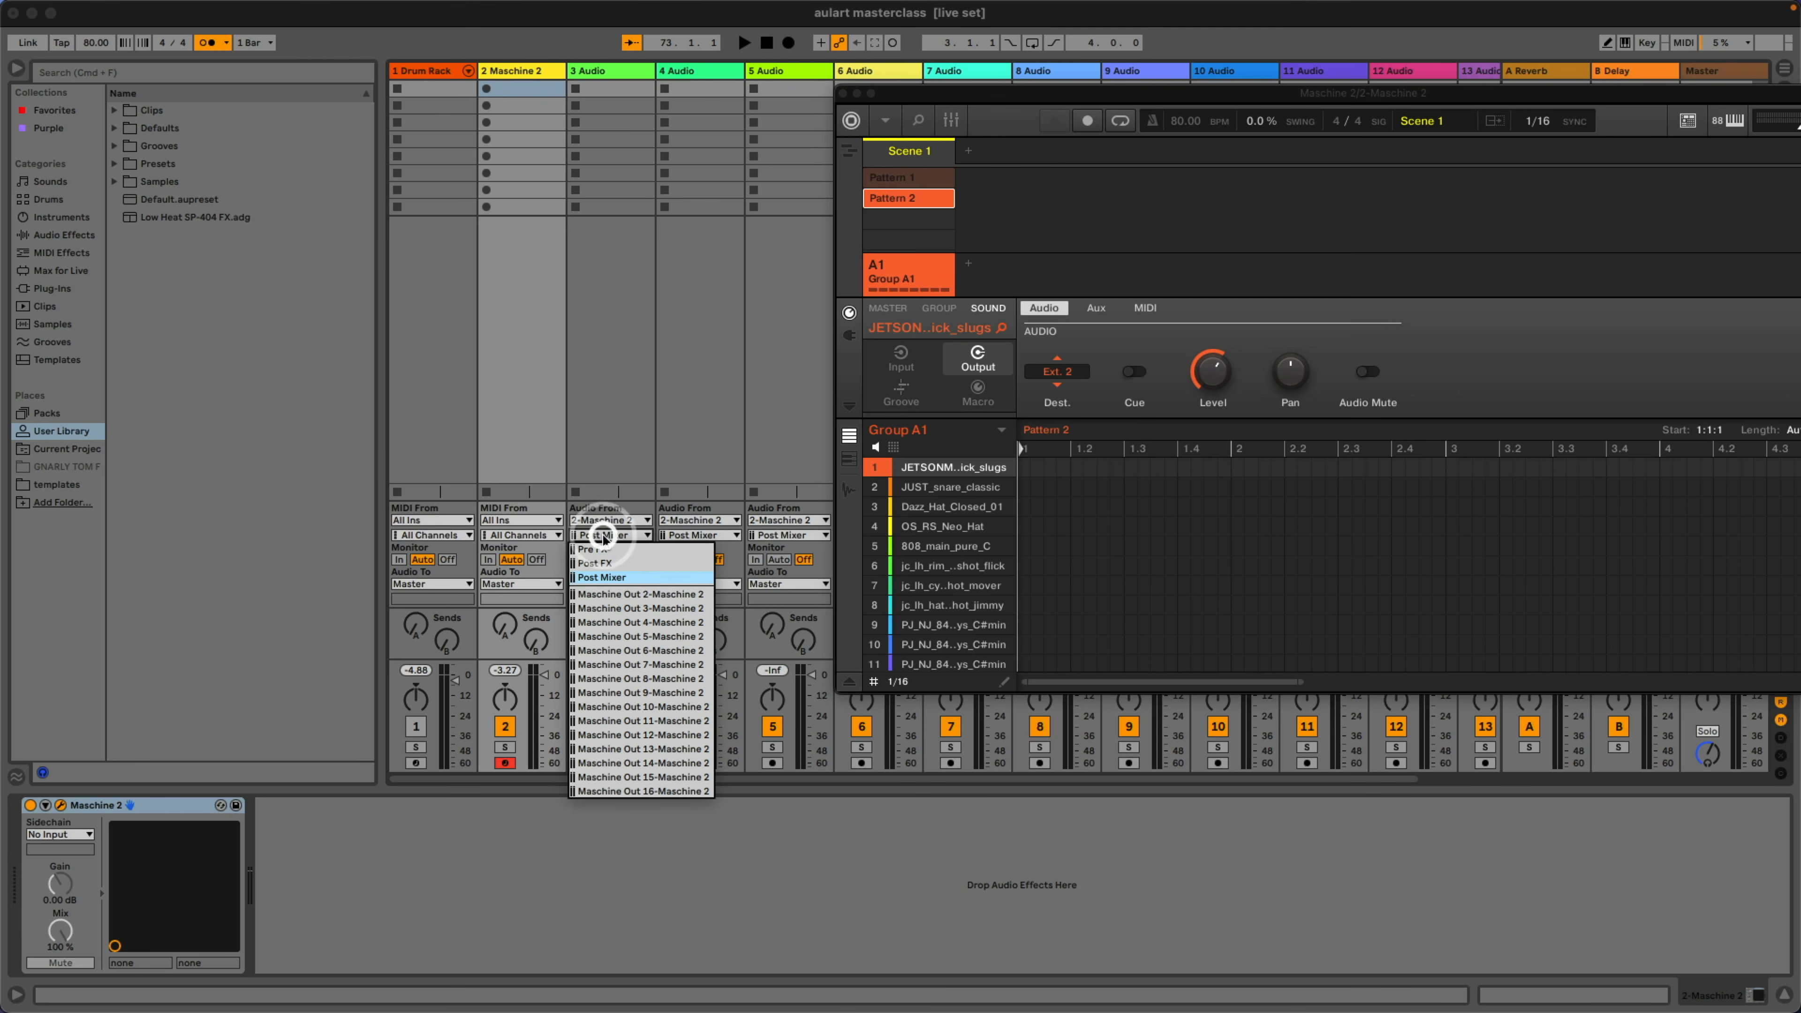
{"action": "left_click", "coordinate": [597, 595]}
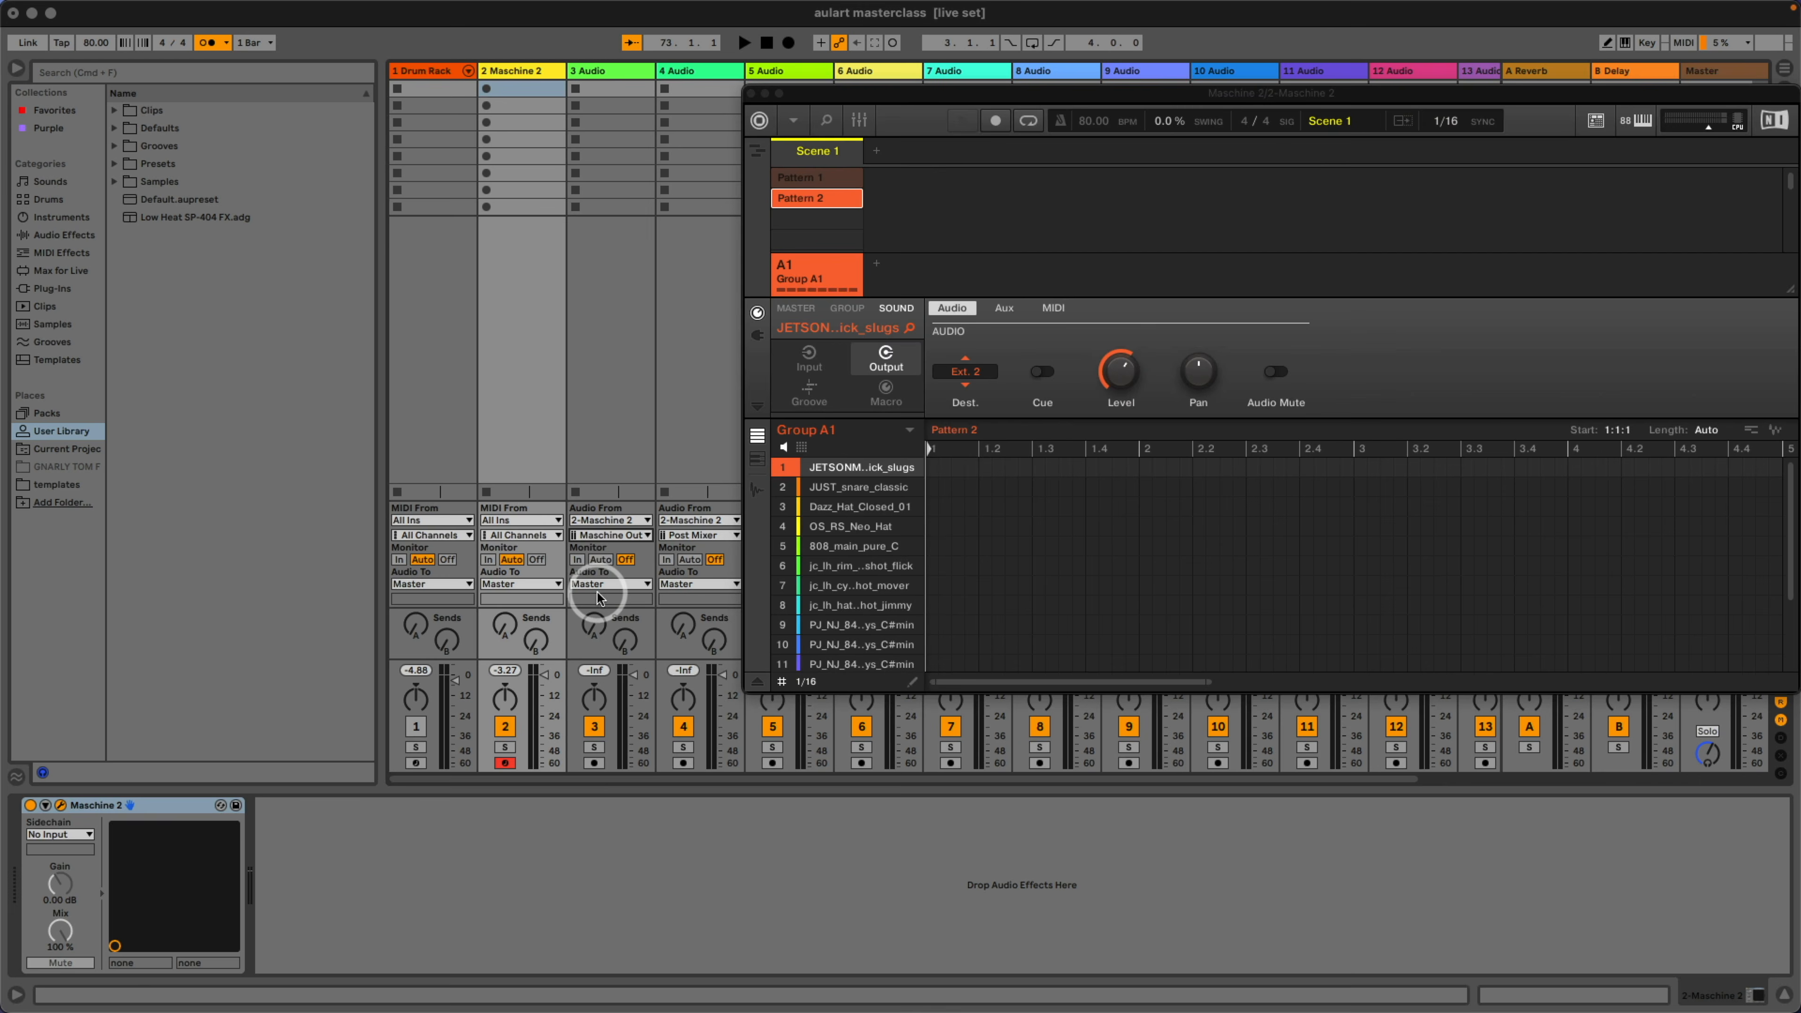
Arm the 3 Audio track for recording and set its monitoring to Auto
{"action": "left_click", "coordinate": [594, 764]}
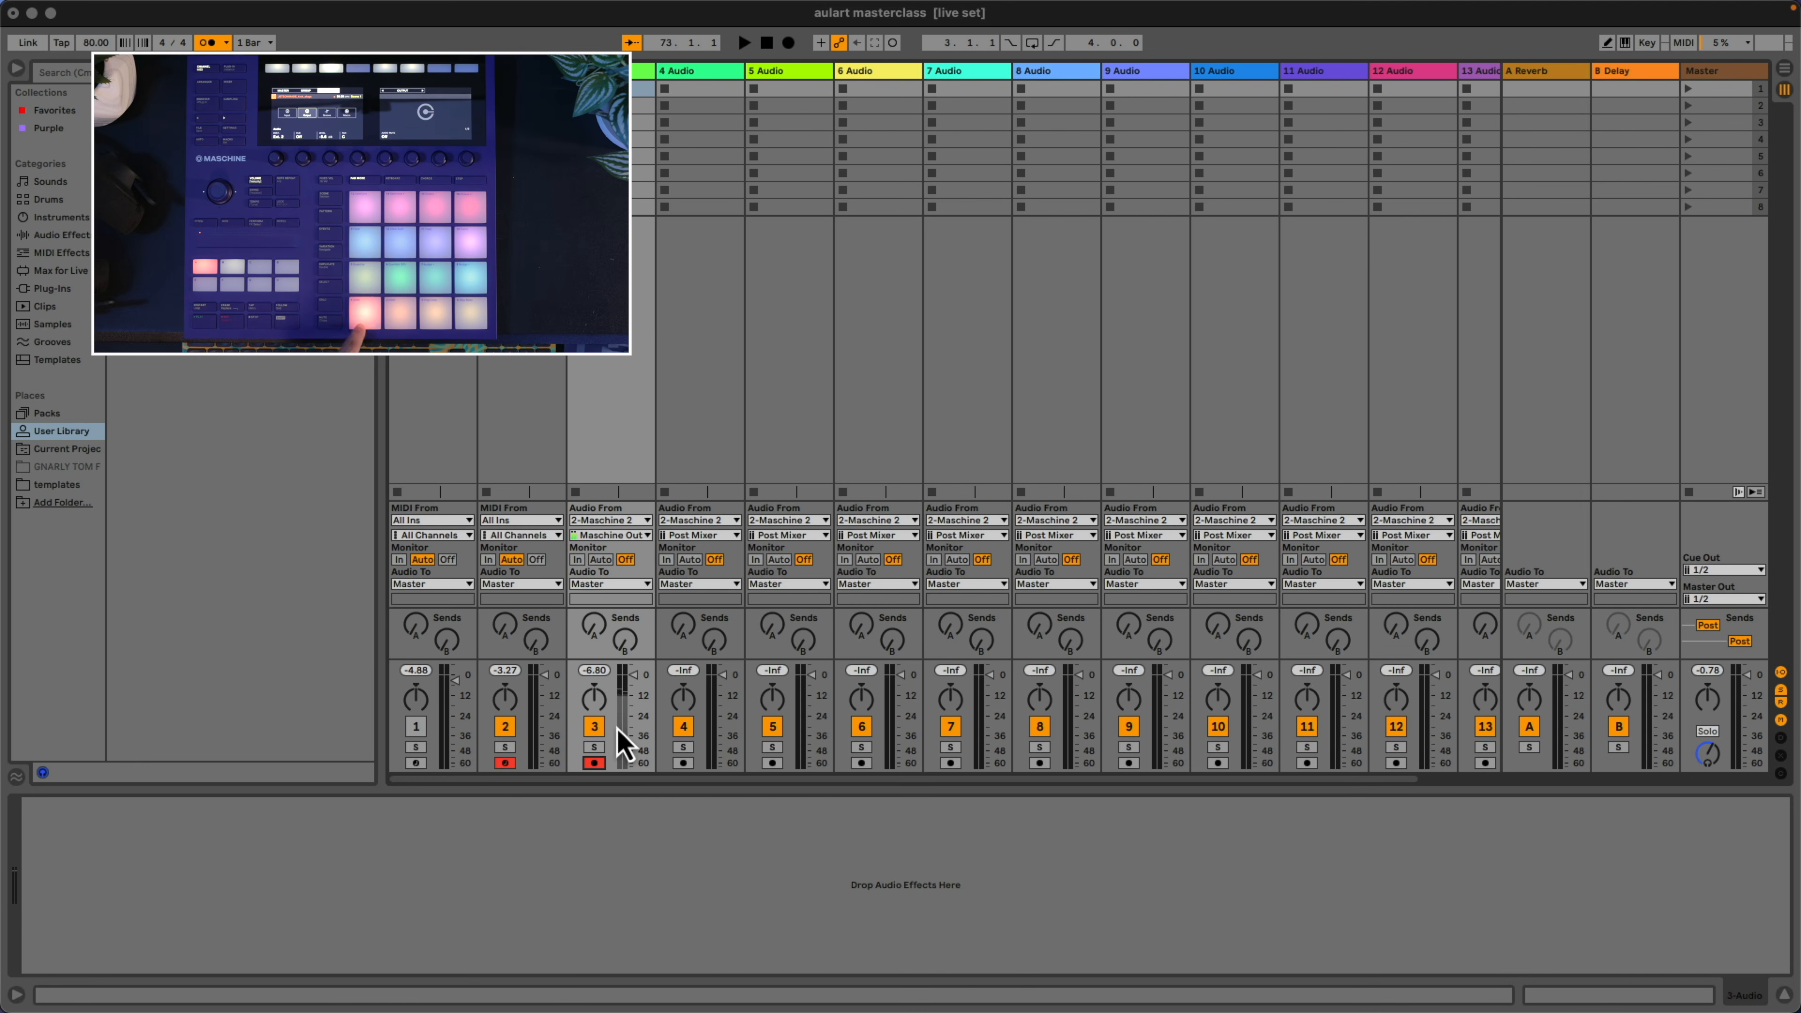
{"action": "left_click", "coordinate": [599, 561]}
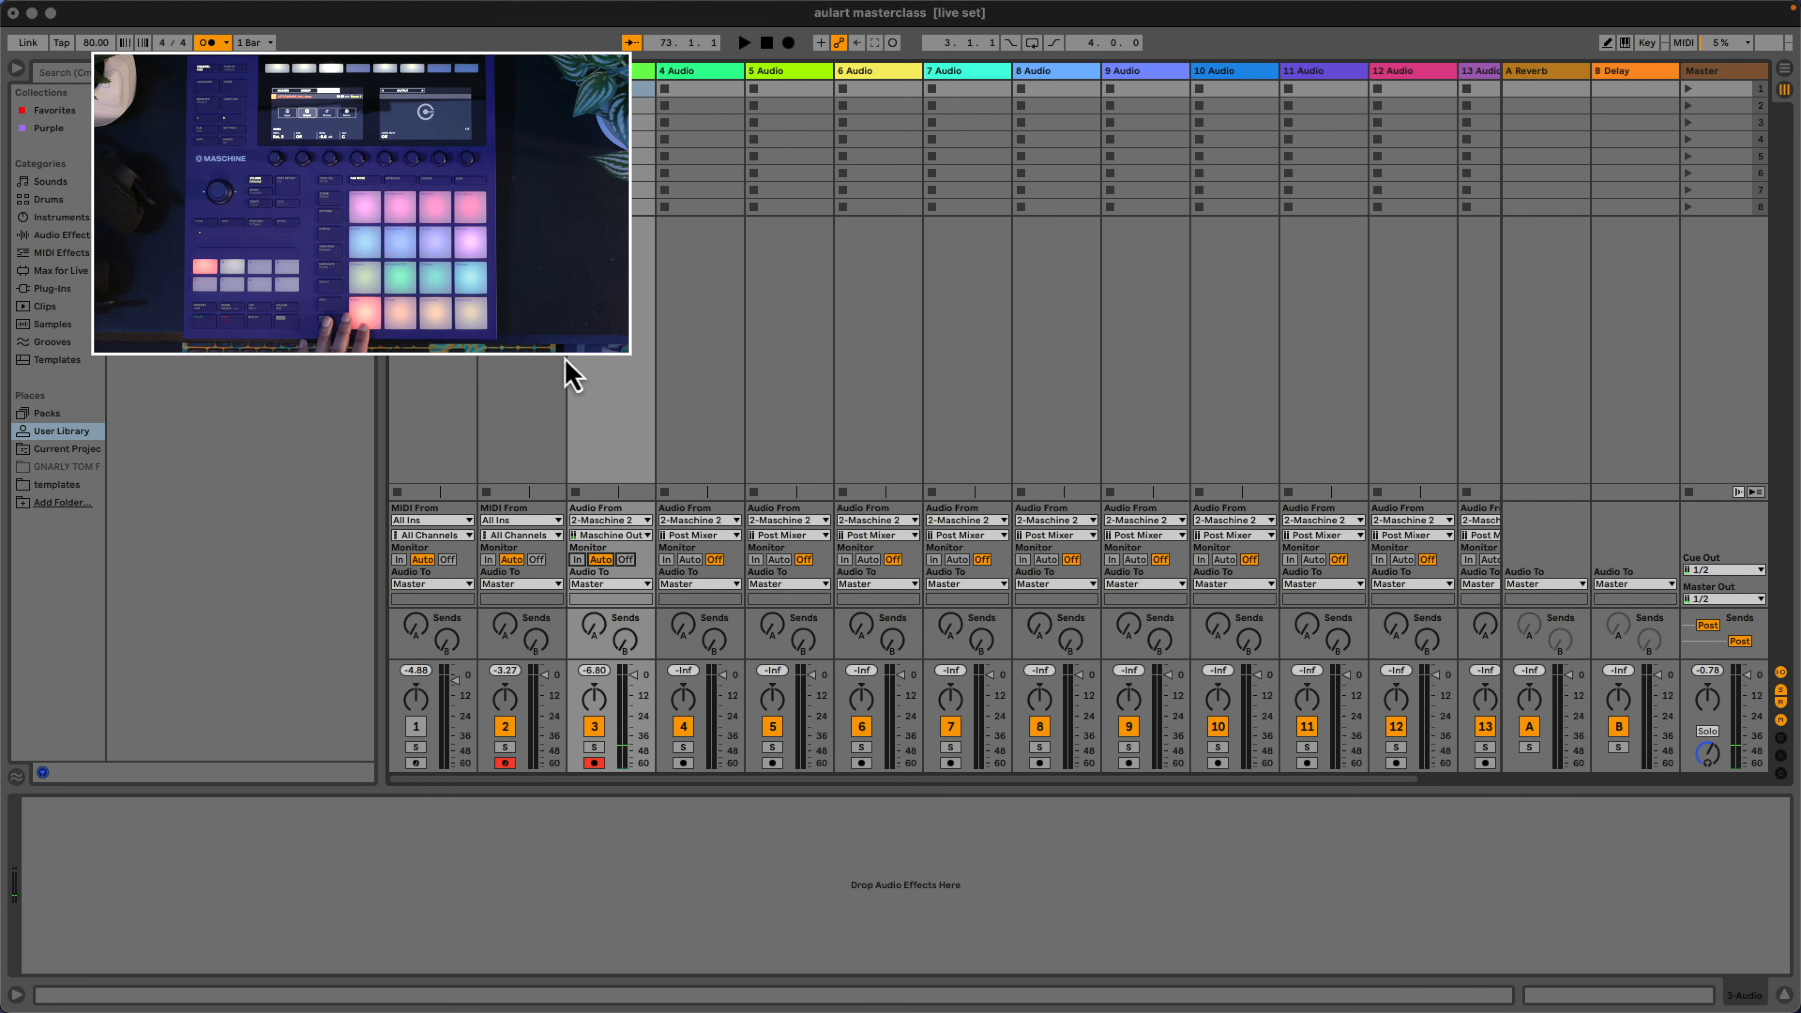
Route Maschine sounds 2 to 4 (JUST_snare_classic, Dazz_Hat_Closed_01, OS_RS_Neo_Hat) to outputs Ext. 3, Ext. 4 and Ext. 5 respectively
{"action": "left_click", "coordinate": [514, 69]}
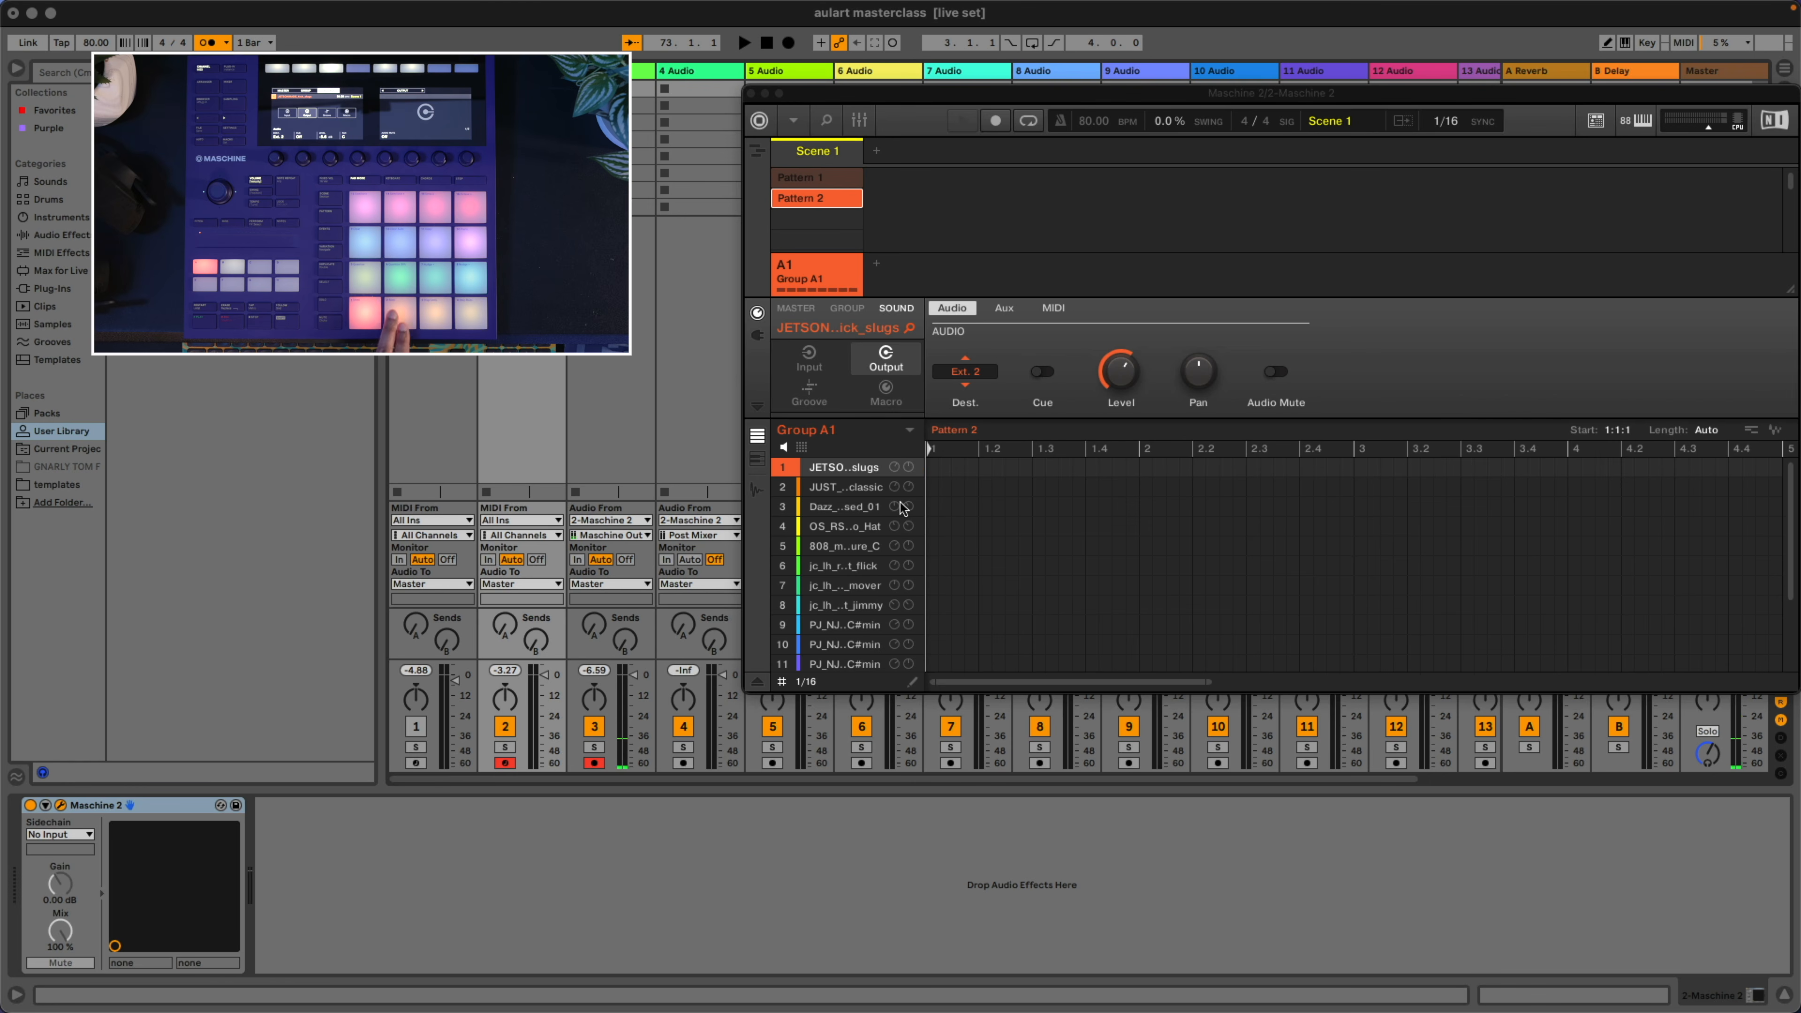
{"action": "left_click", "coordinate": [966, 372]}
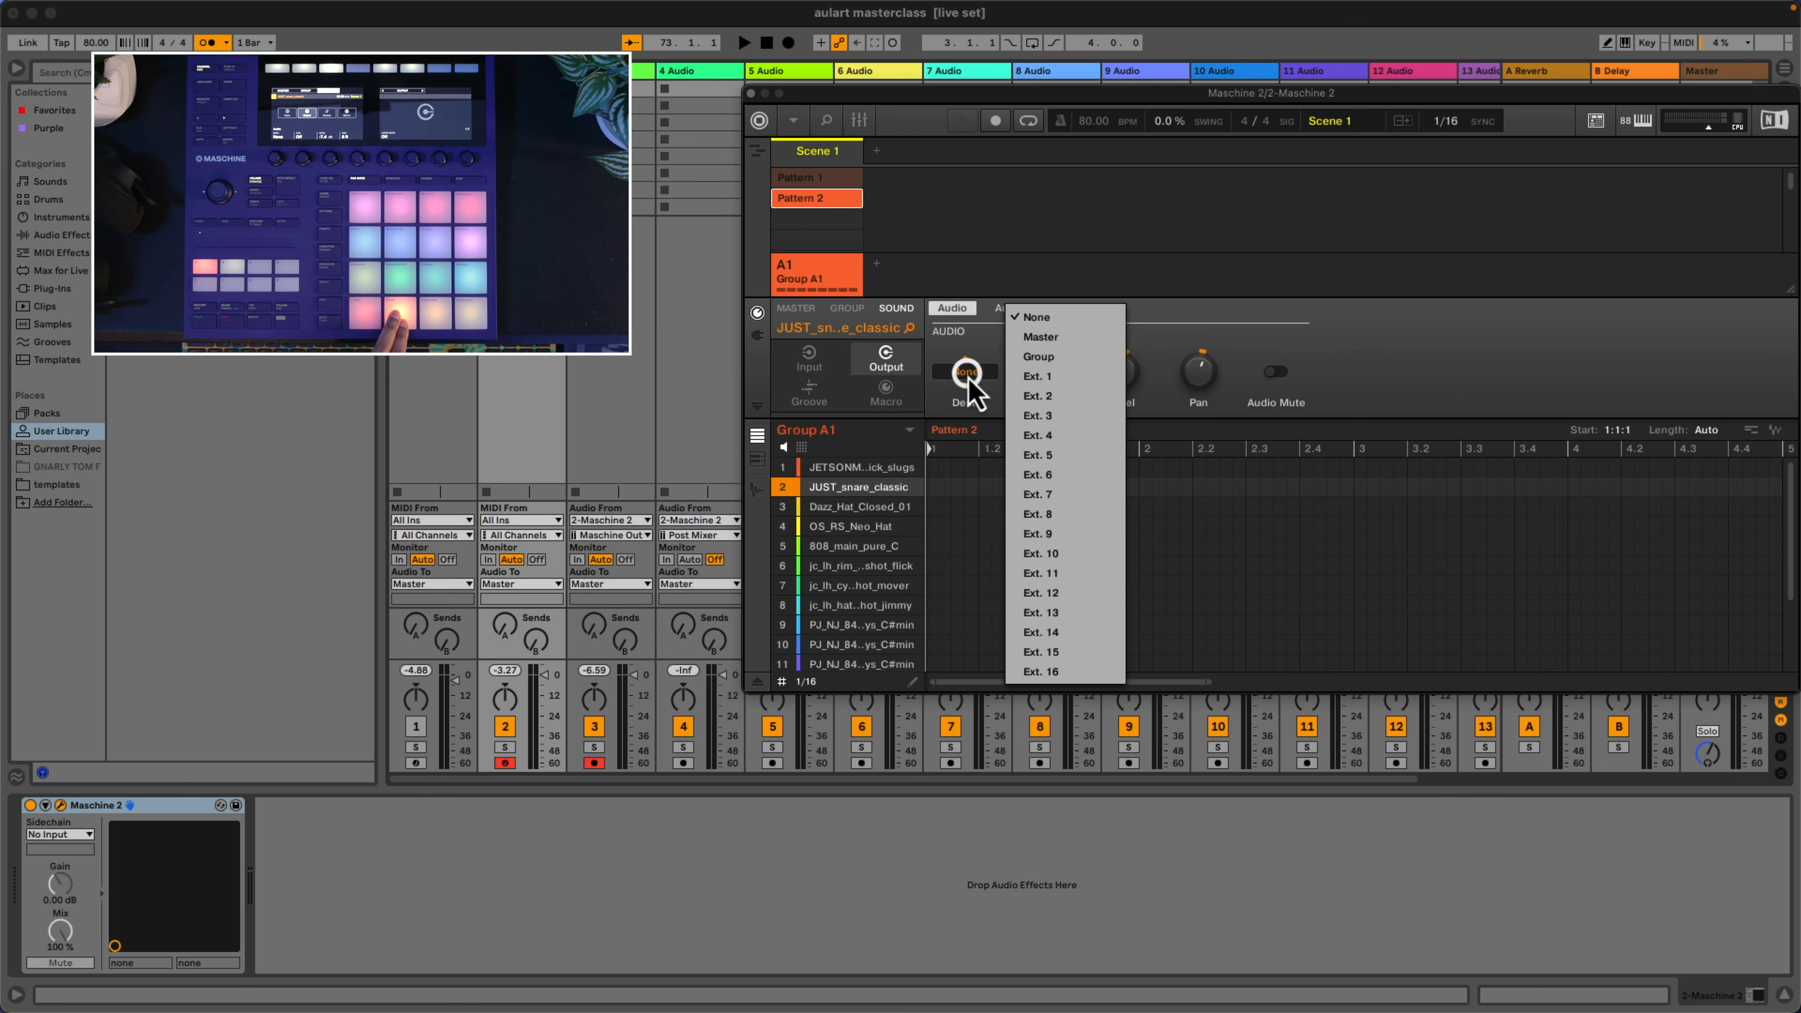
{"action": "left_click", "coordinate": [1092, 417]}
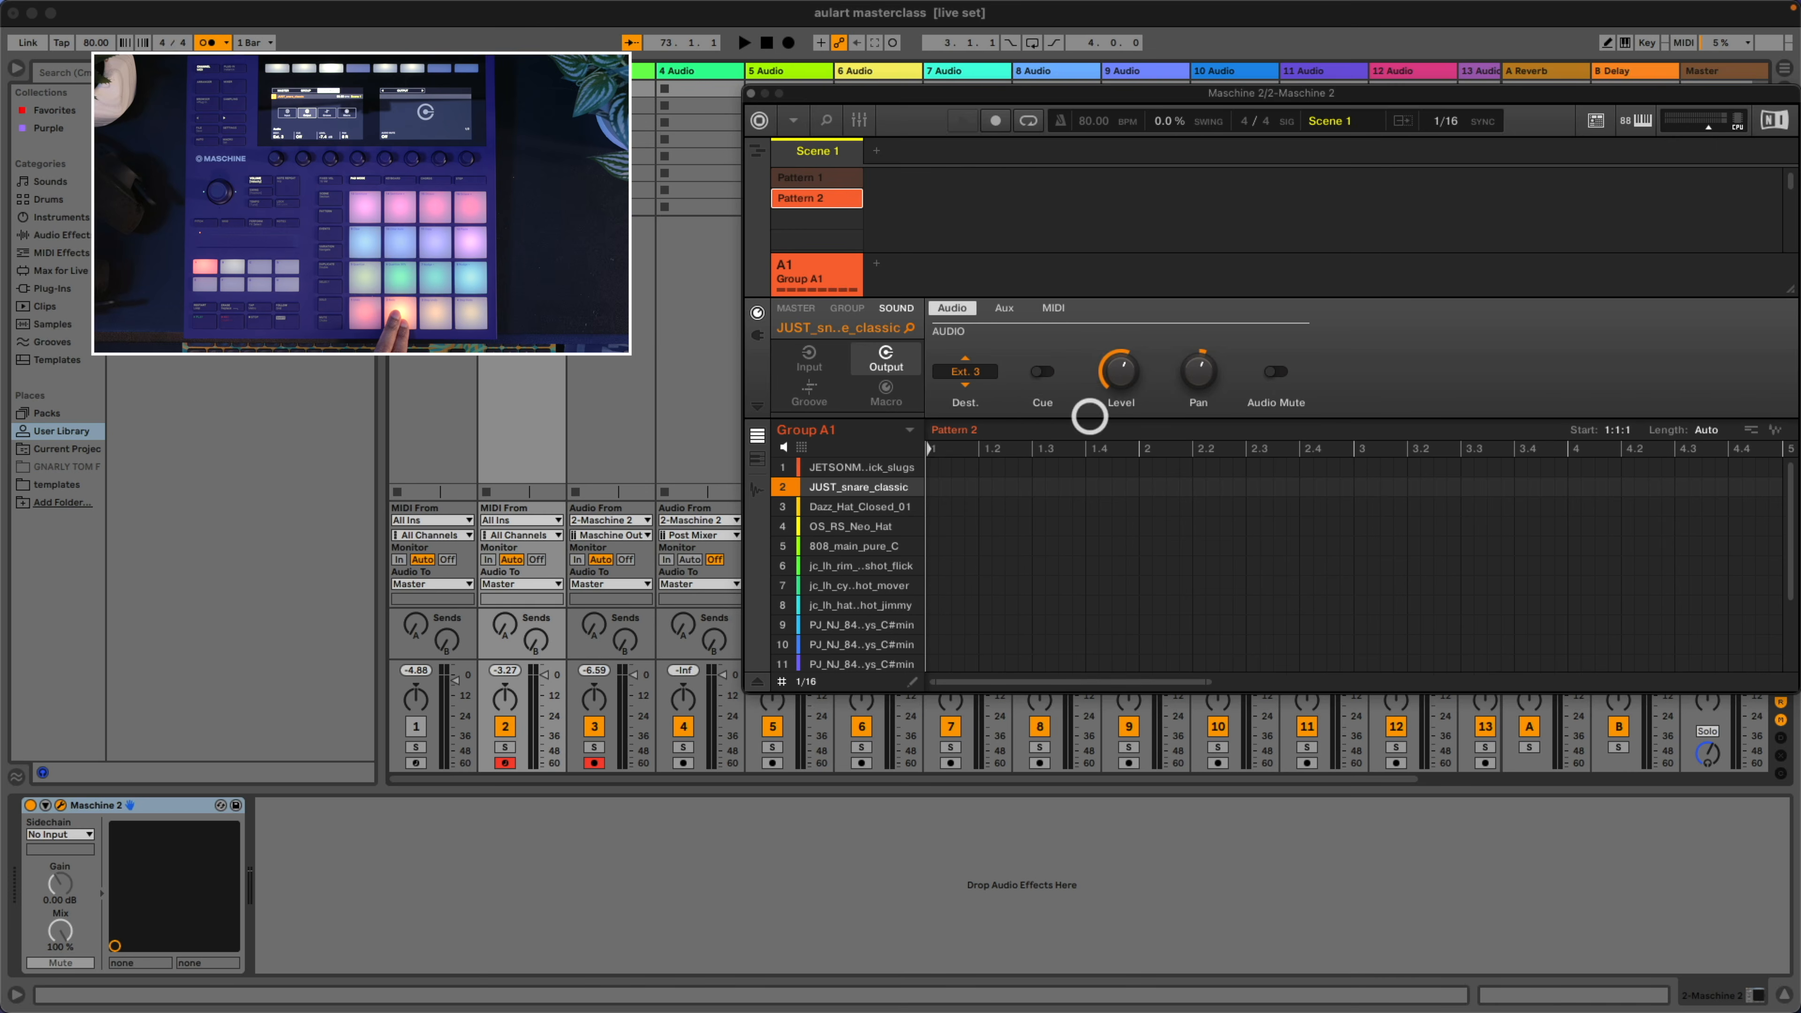
{"action": "left_click", "coordinate": [987, 372]}
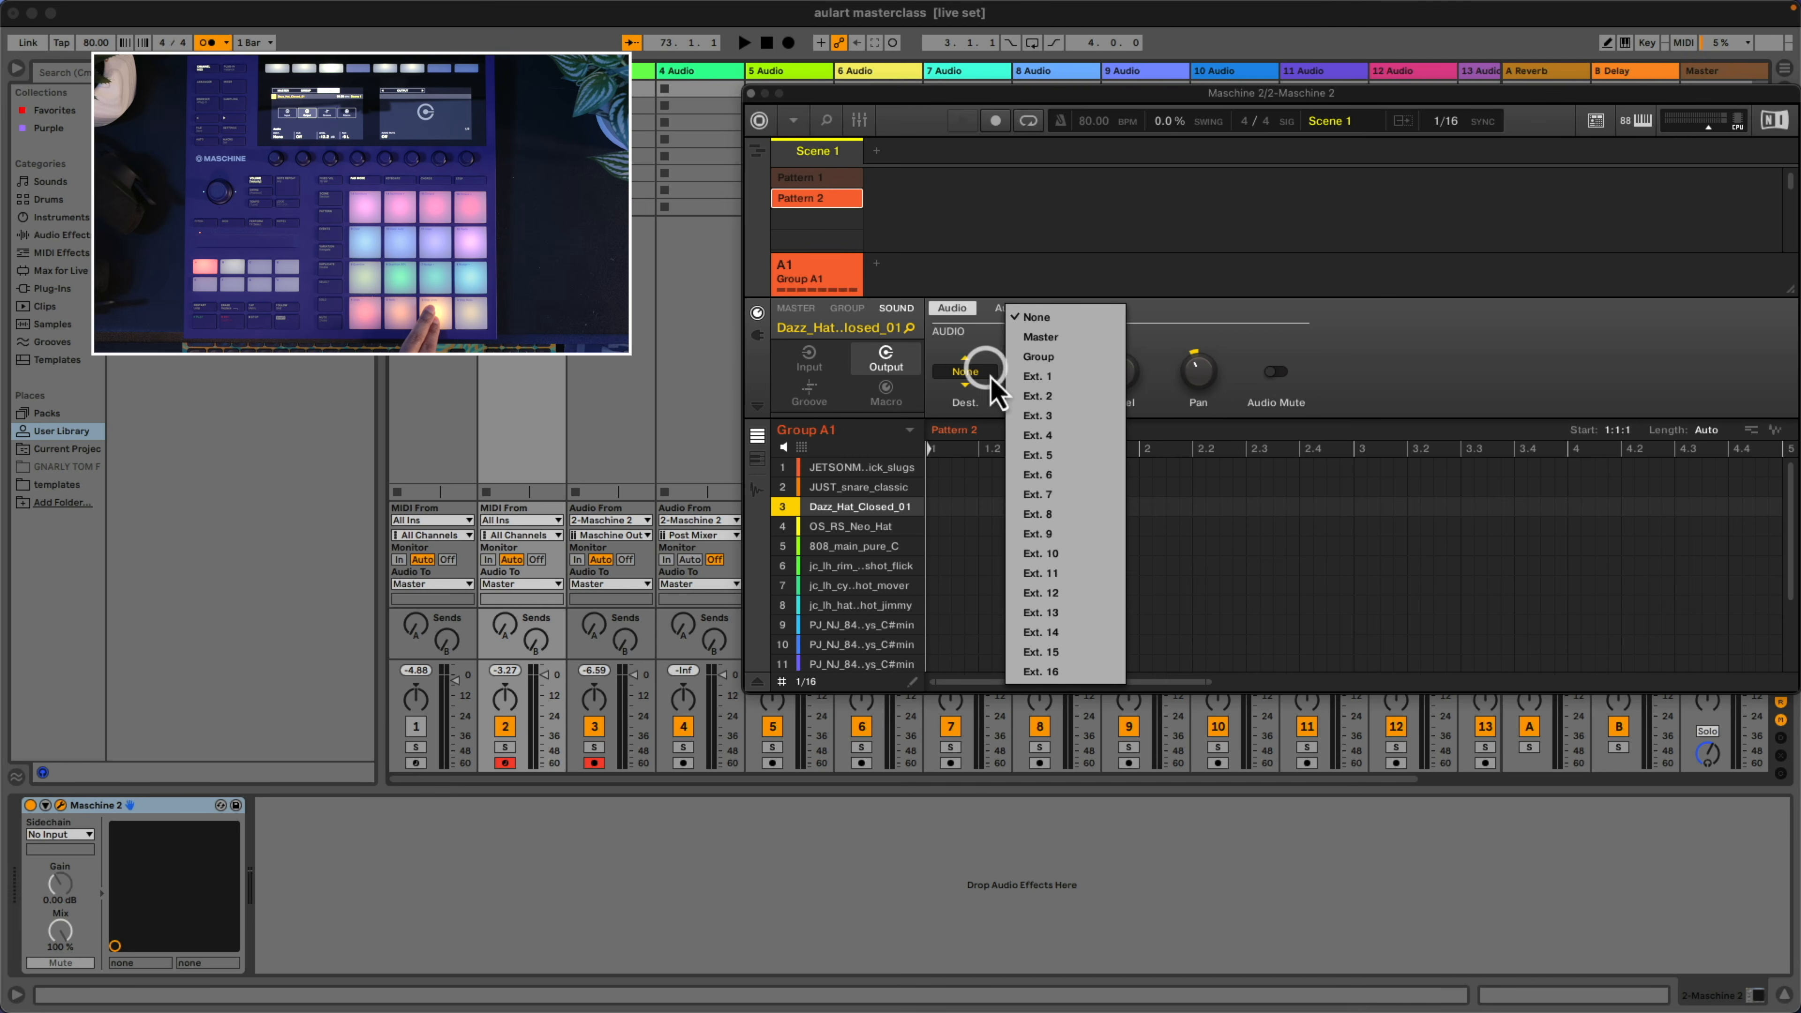
{"action": "left_click", "coordinate": [1038, 434]}
{"action": "left_click", "coordinate": [967, 378]}
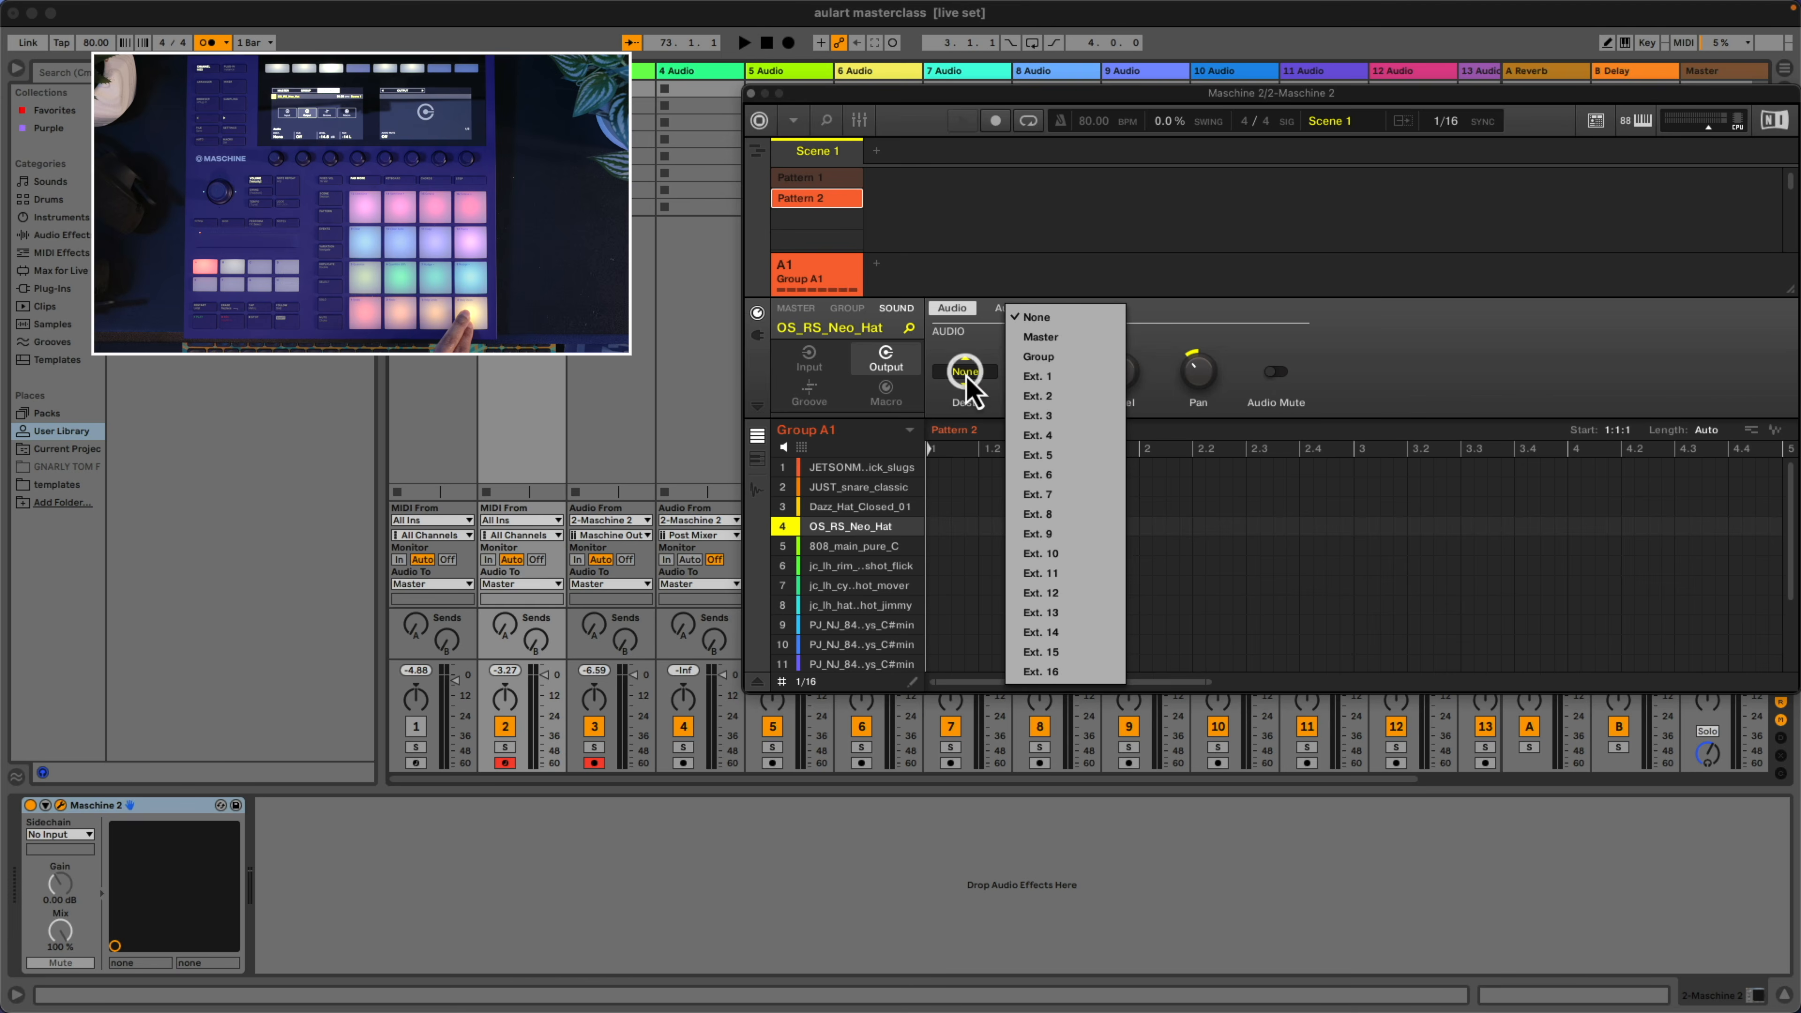
{"action": "left_click", "coordinate": [1018, 454]}
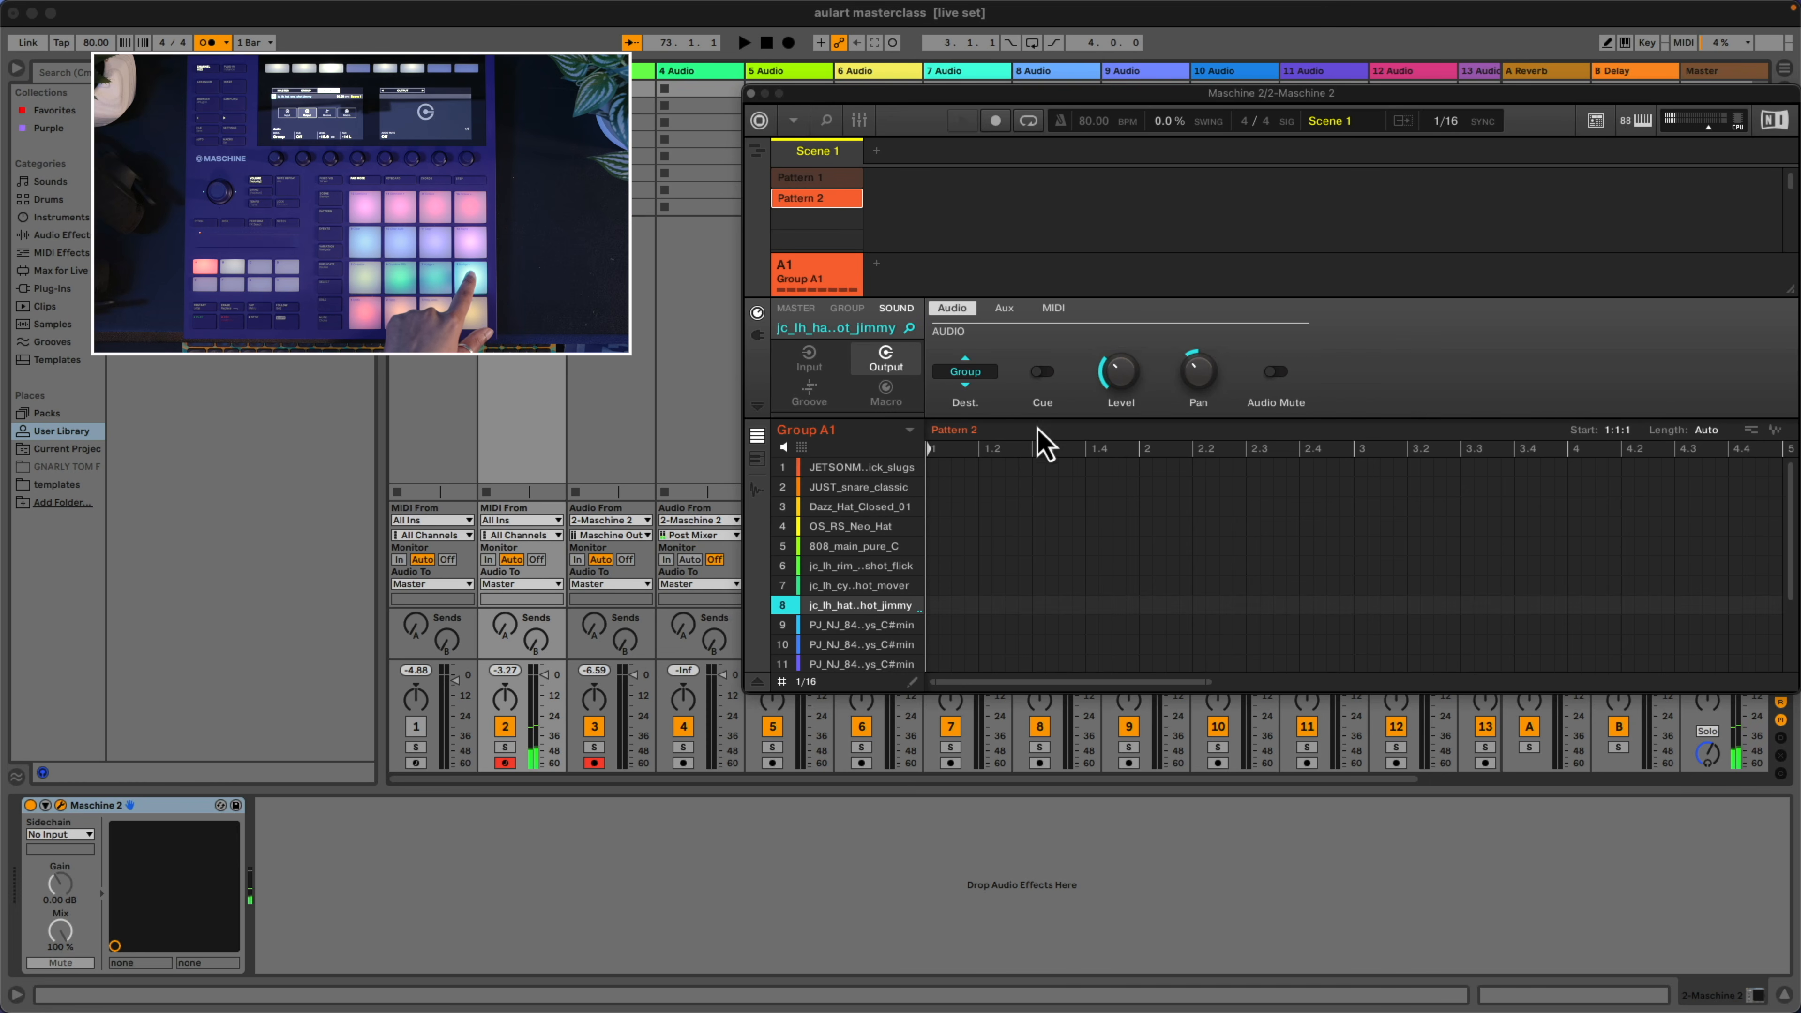
Route sound 8 to output Ext. 6, sound 5 (808_main_pure_C) to Ext. 7, sound 6 to Ext. 8 and sound 7 to Ext. 9
{"action": "left_click", "coordinate": [996, 372]}
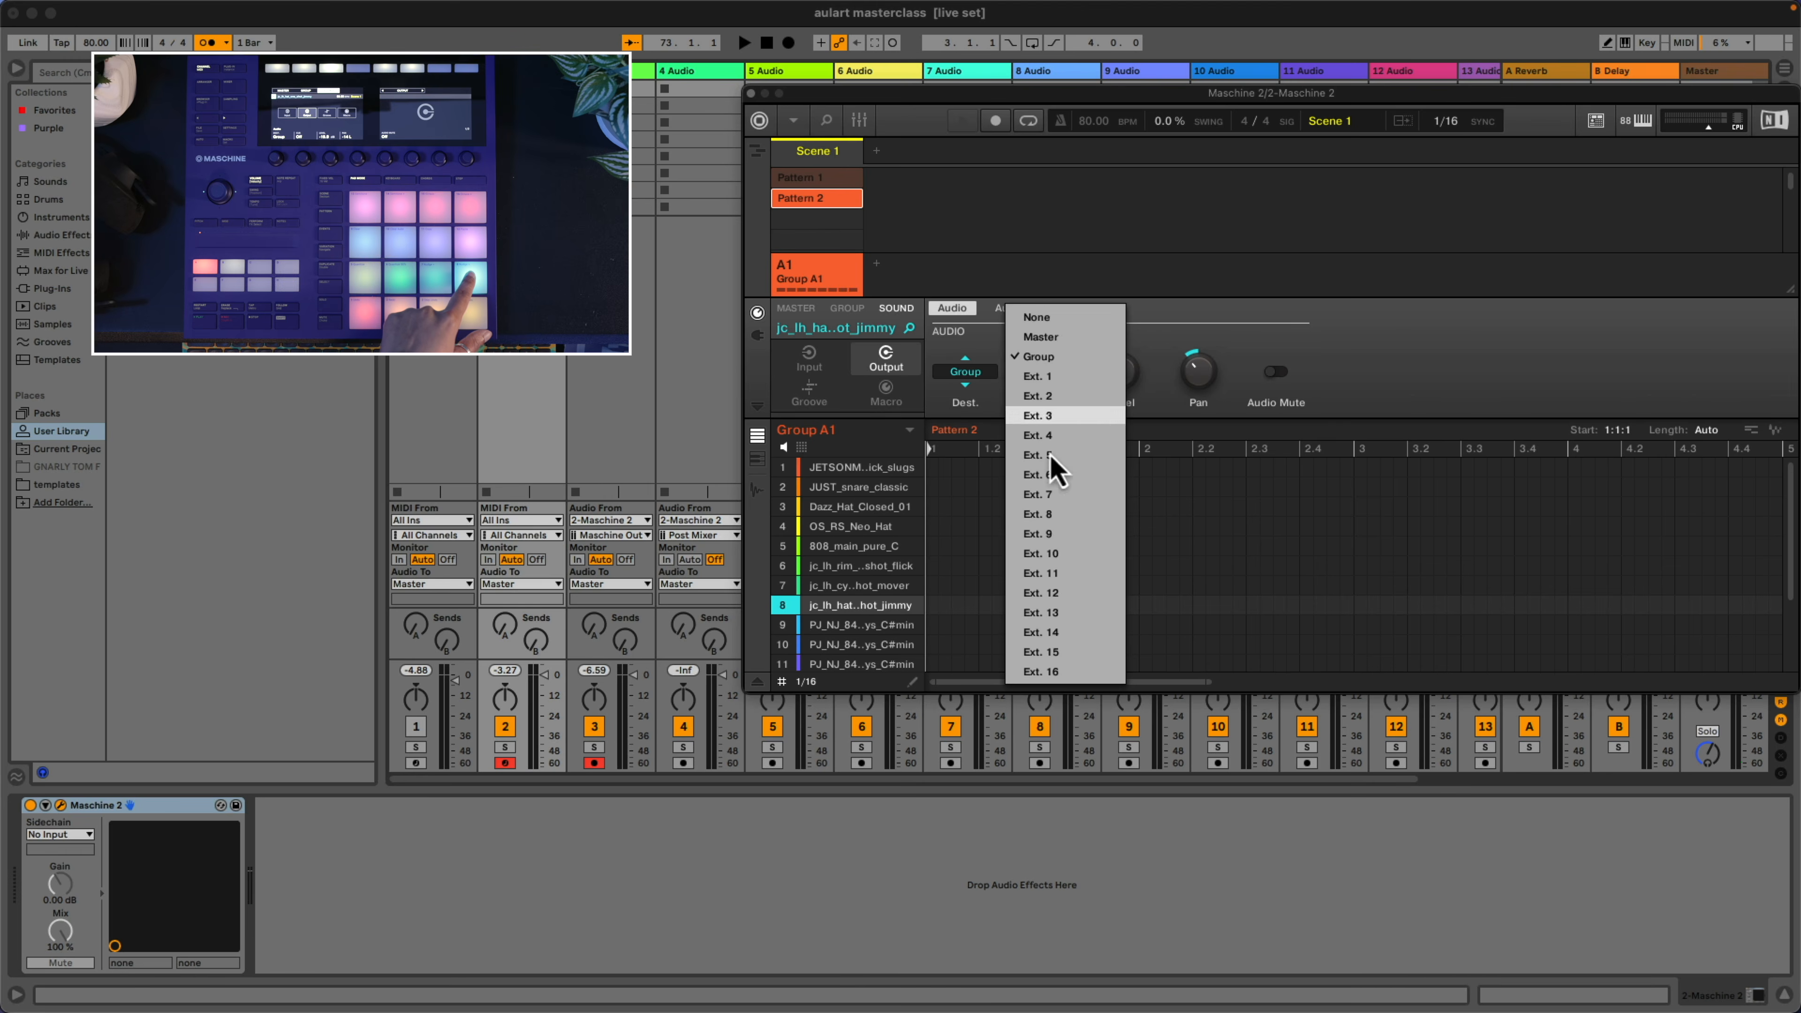
{"action": "left_click", "coordinate": [1070, 476]}
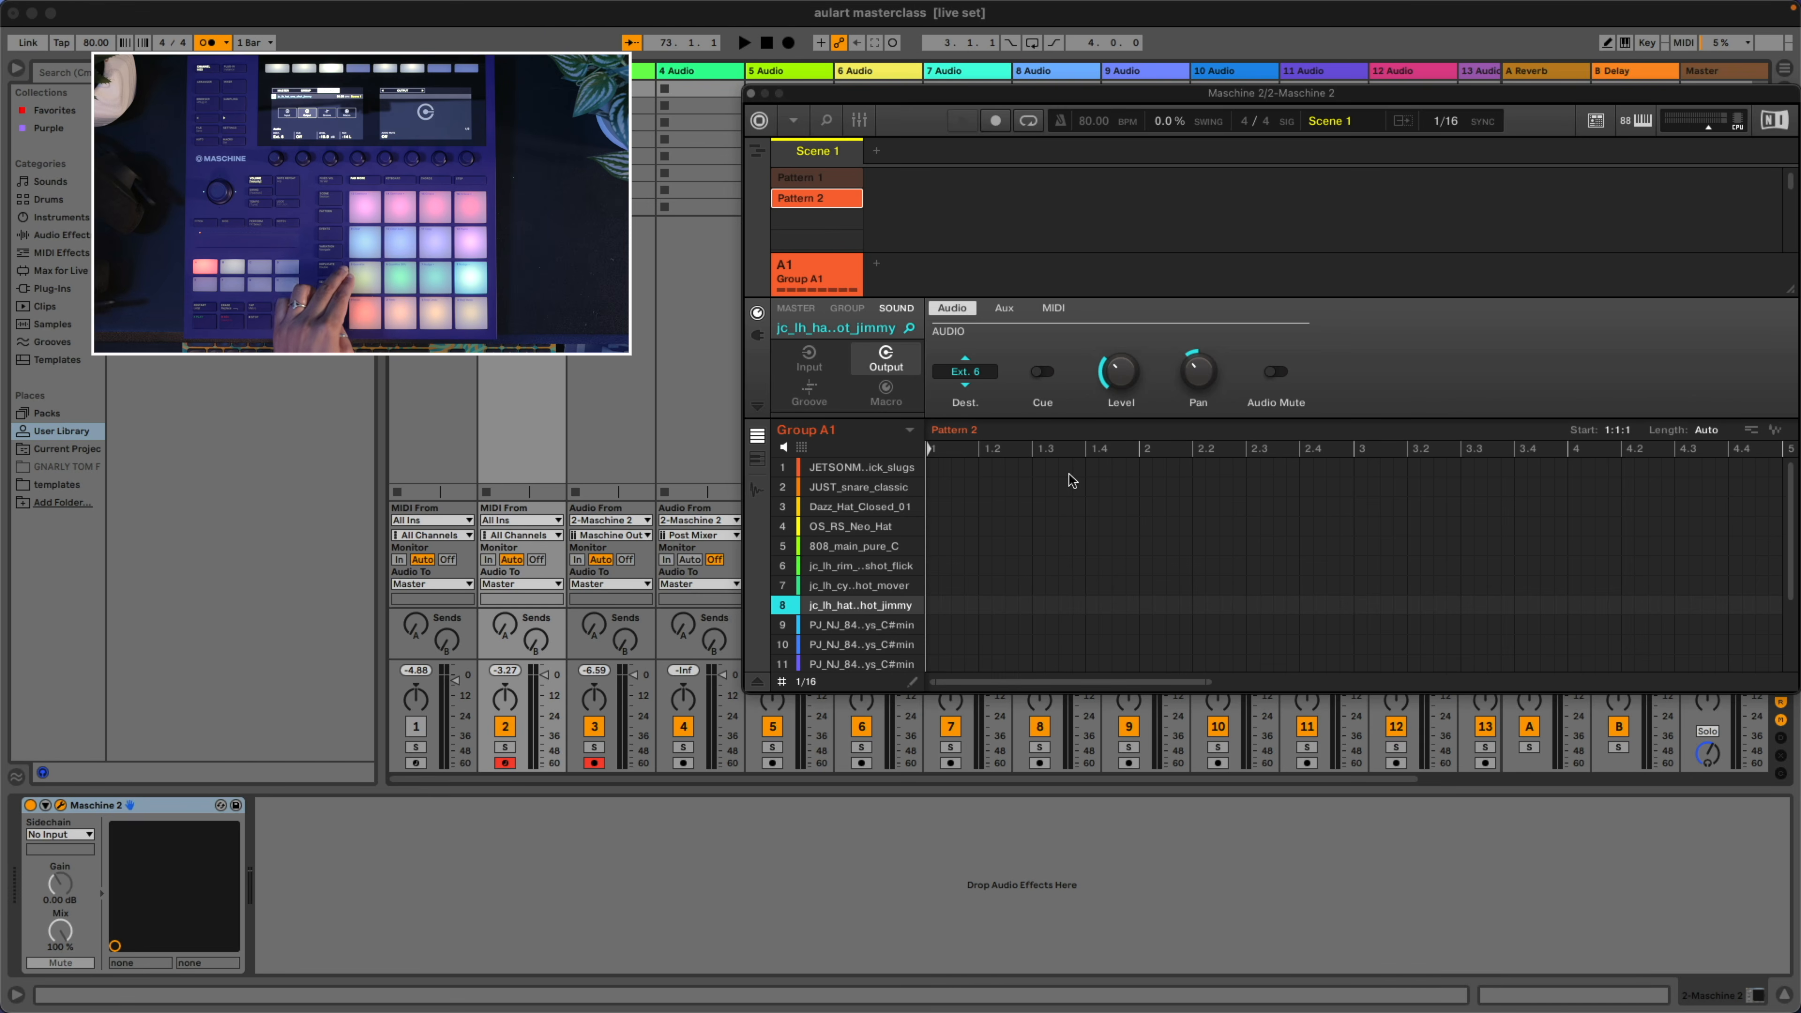
{"action": "left_click", "coordinate": [965, 377]}
{"action": "left_click", "coordinate": [1028, 494]}
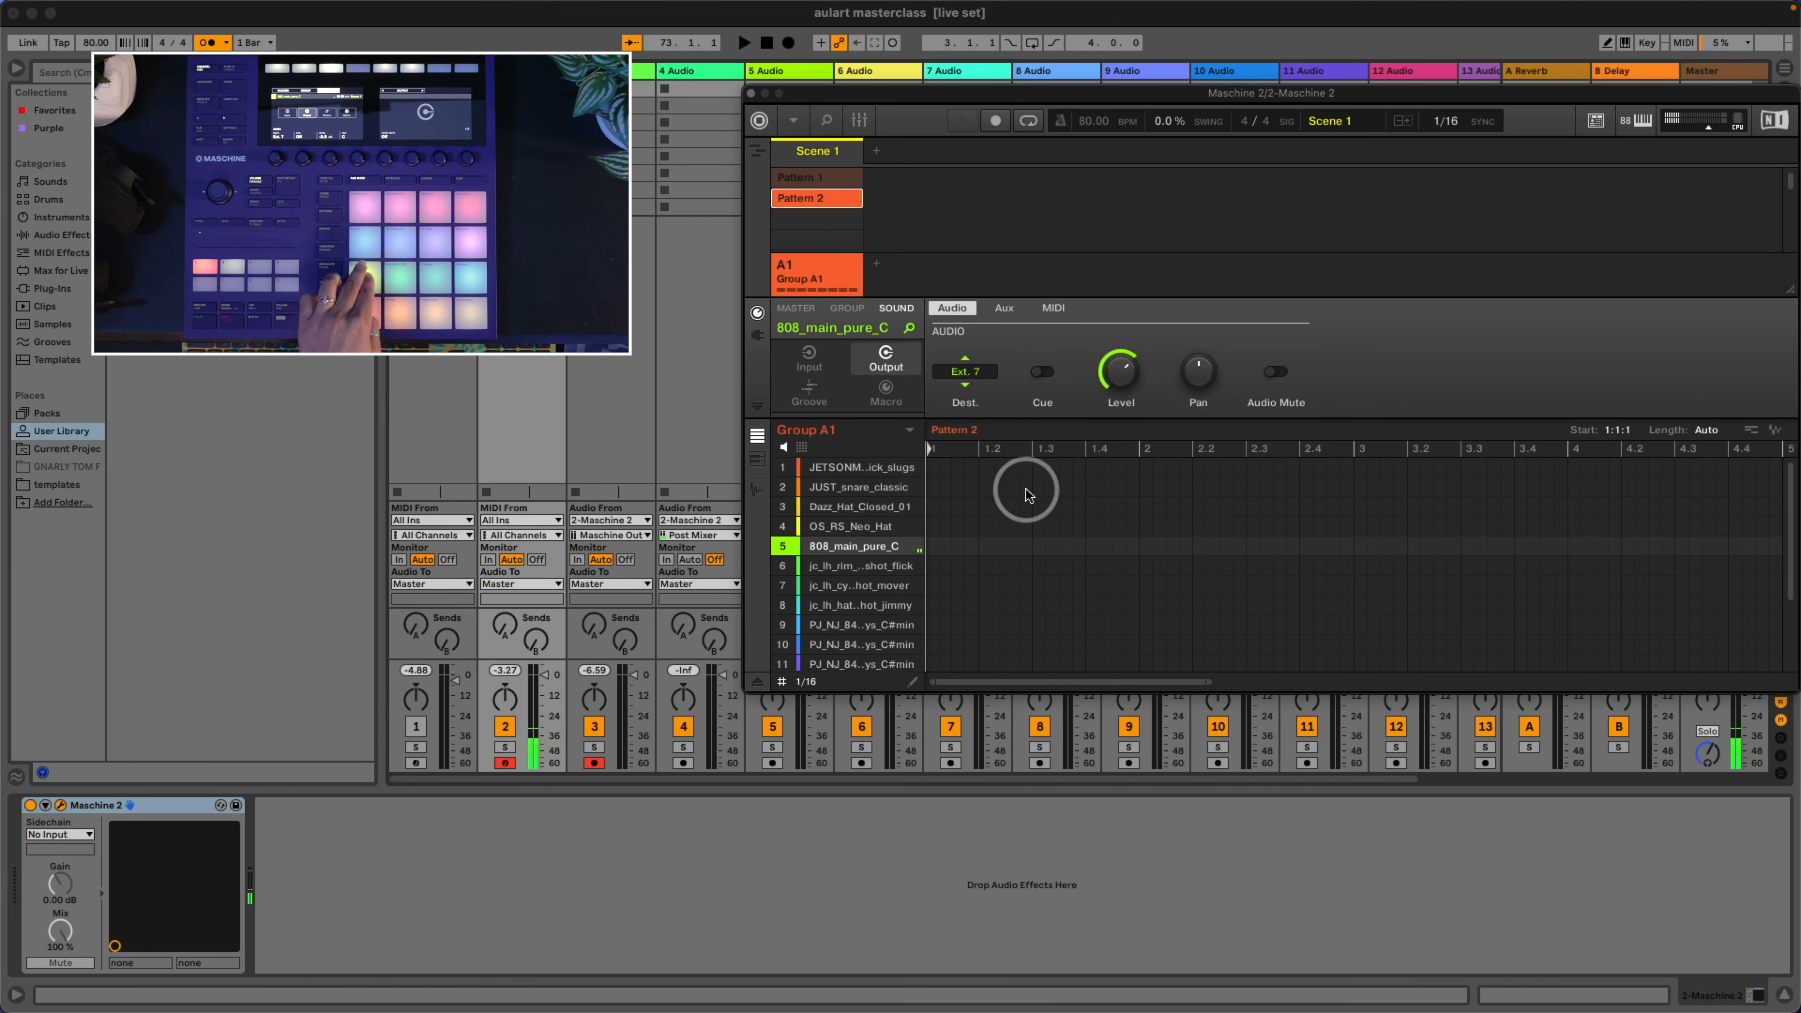
{"action": "left_click", "coordinate": [969, 376]}
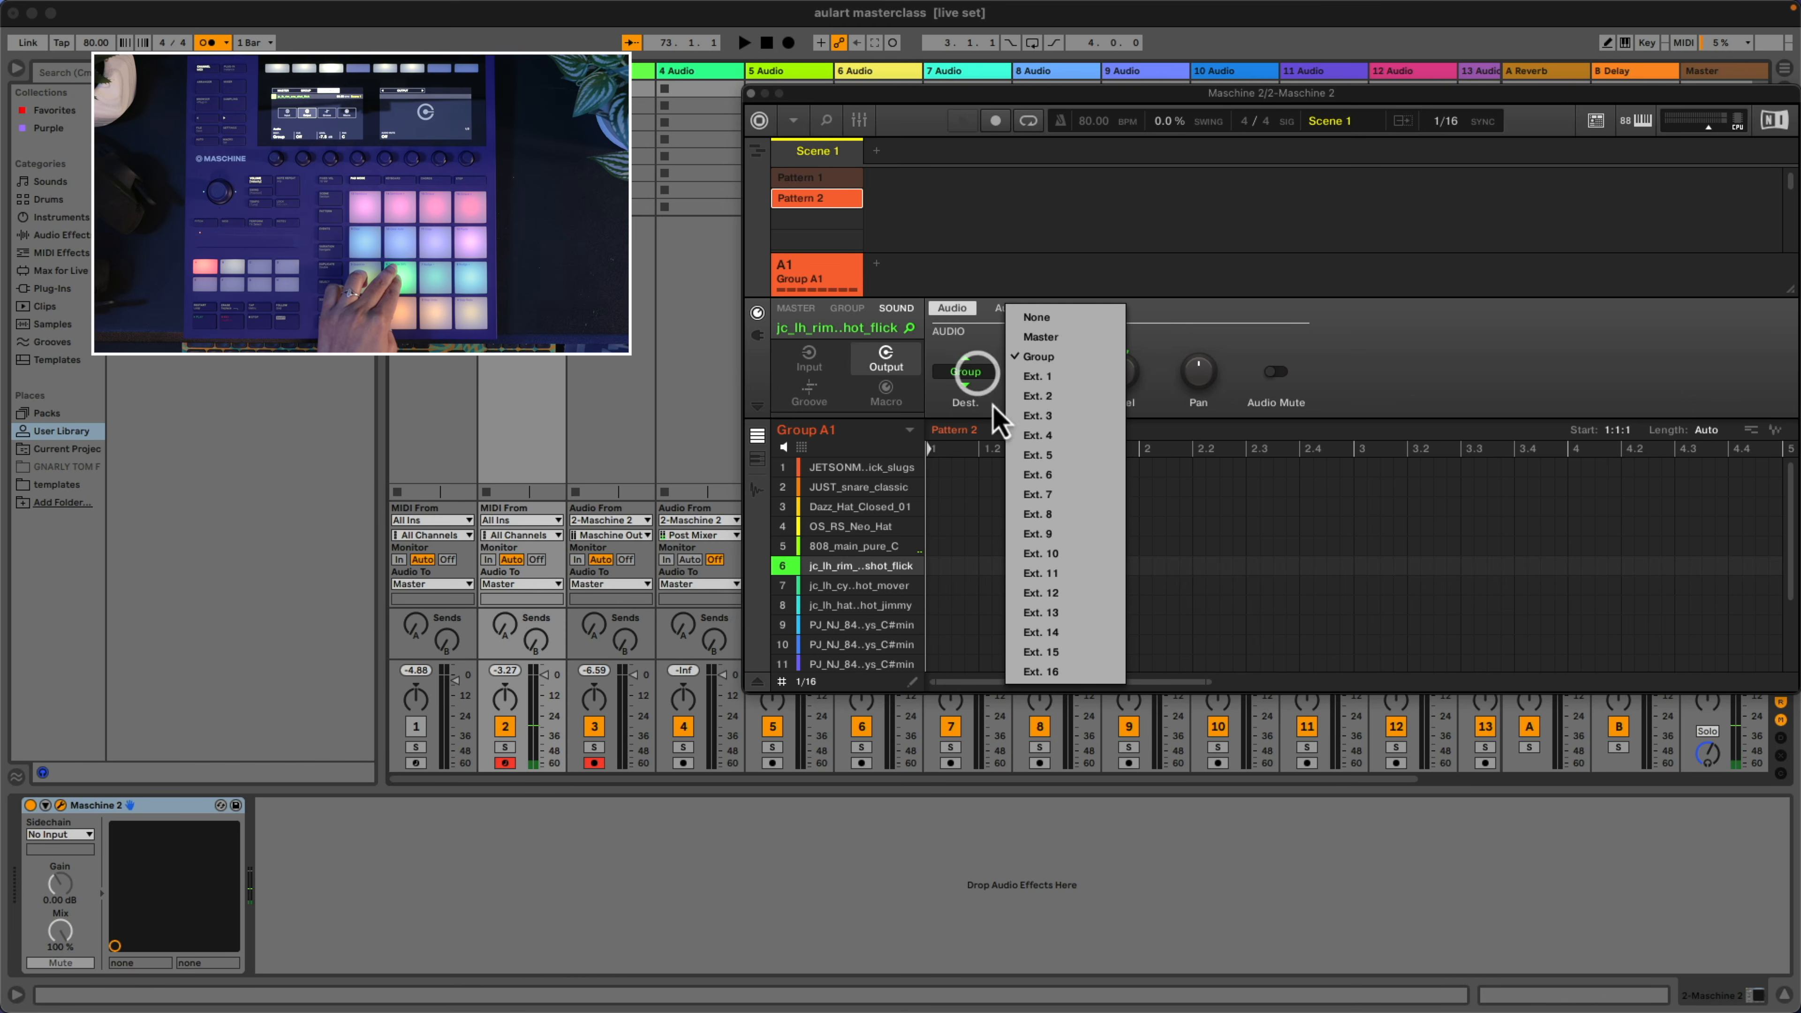
{"action": "left_click", "coordinate": [1051, 515]}
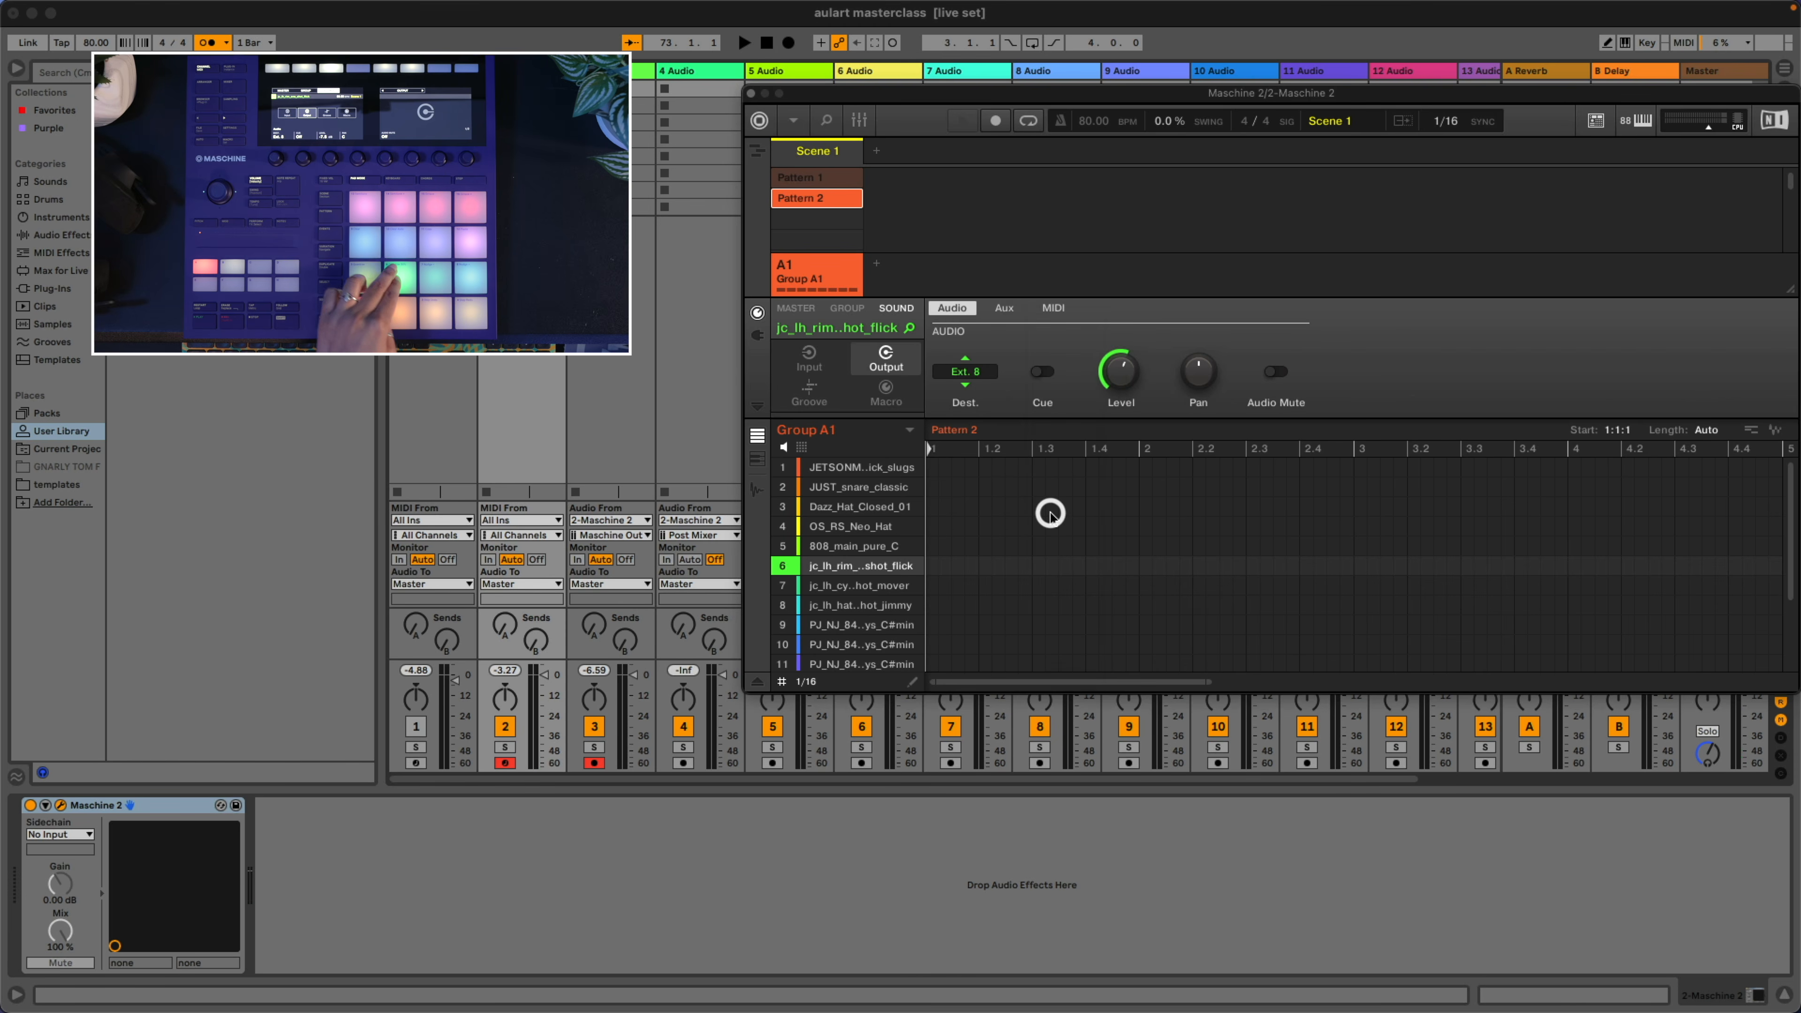
{"action": "left_click", "coordinate": [963, 379]}
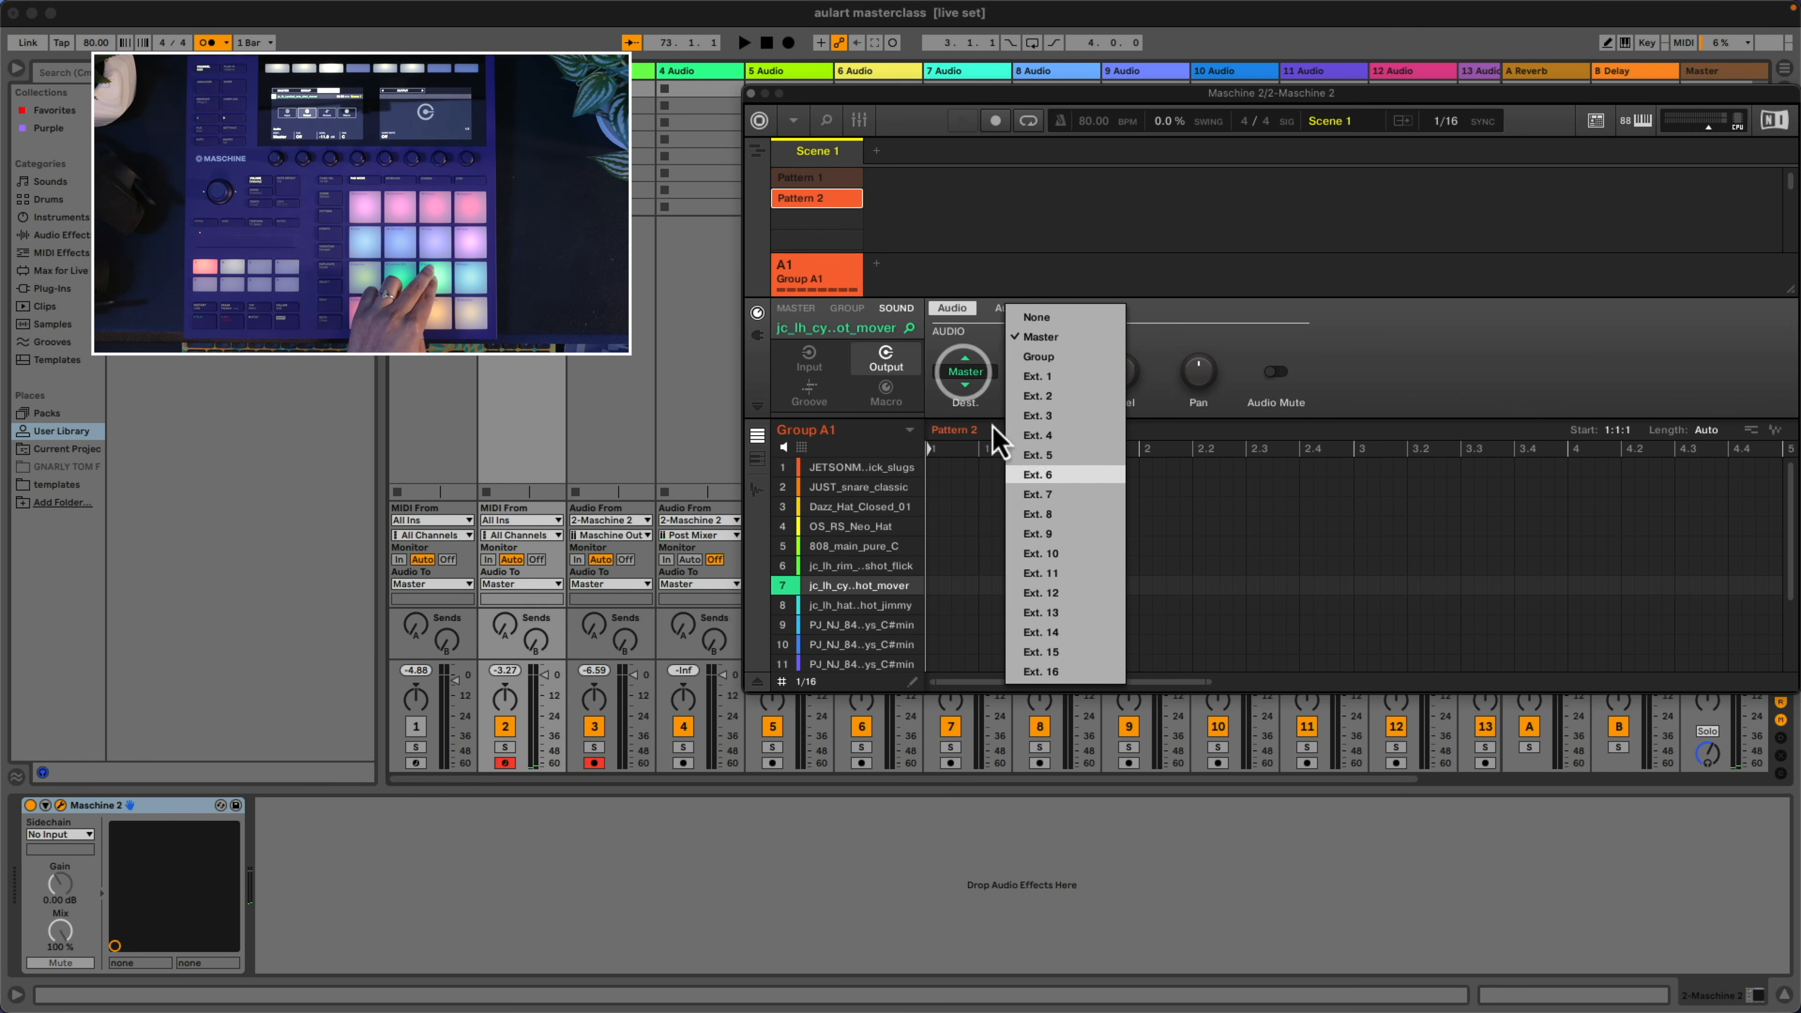
{"action": "left_click", "coordinate": [1055, 534]}
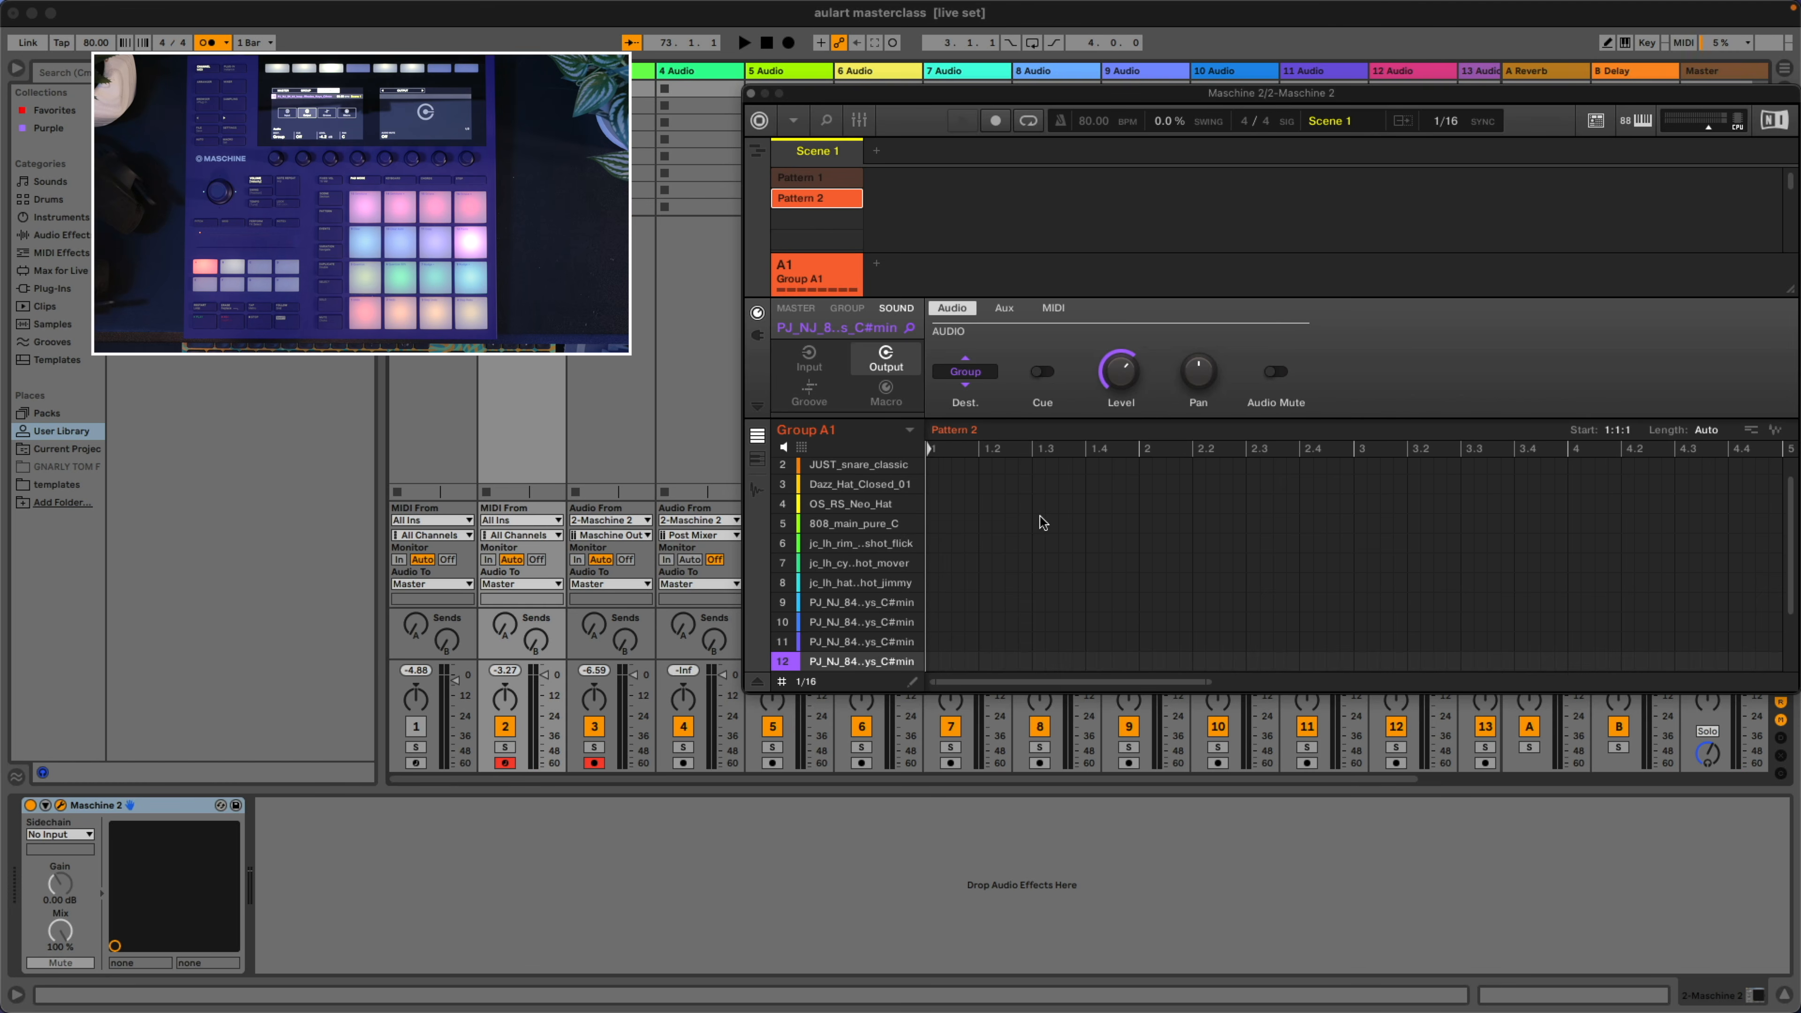
Route the melodic PJ_NJ_84 sounds 9, 10, 11 and 12 together to output Ext. 10
{"action": "mouse_move", "coordinate": [910, 633]}
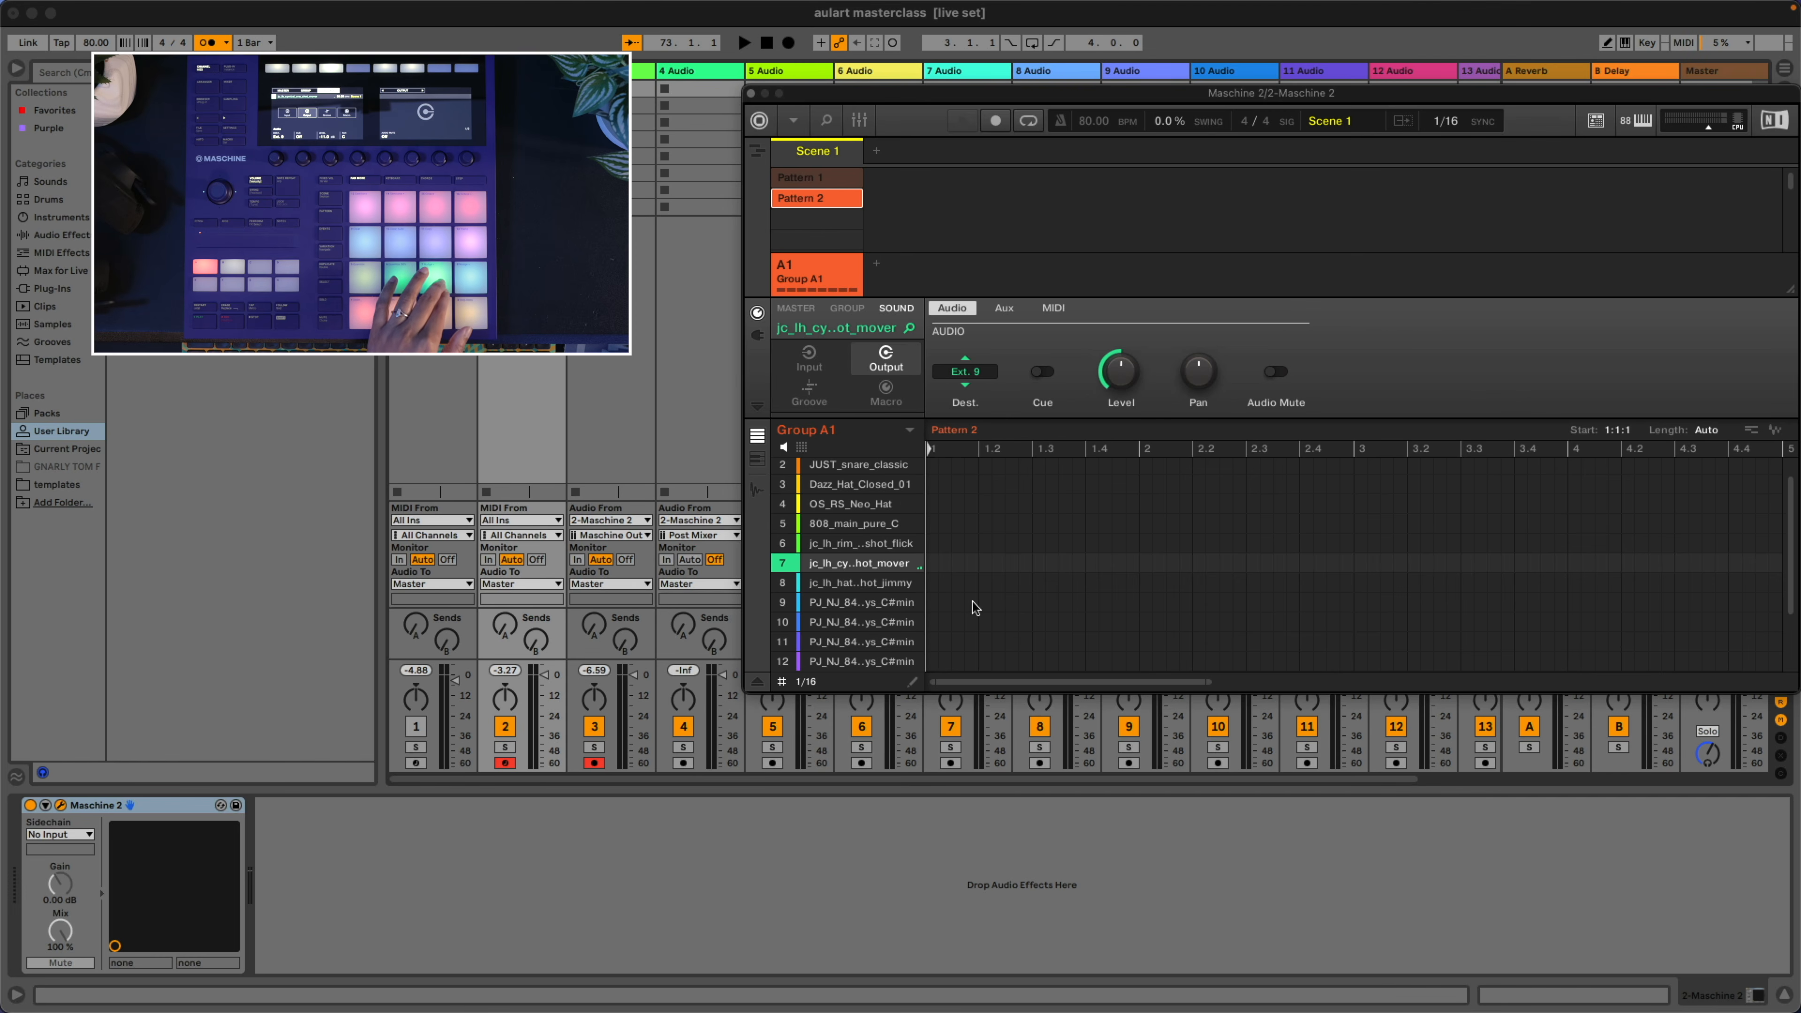
{"action": "left_click", "coordinate": [965, 369]}
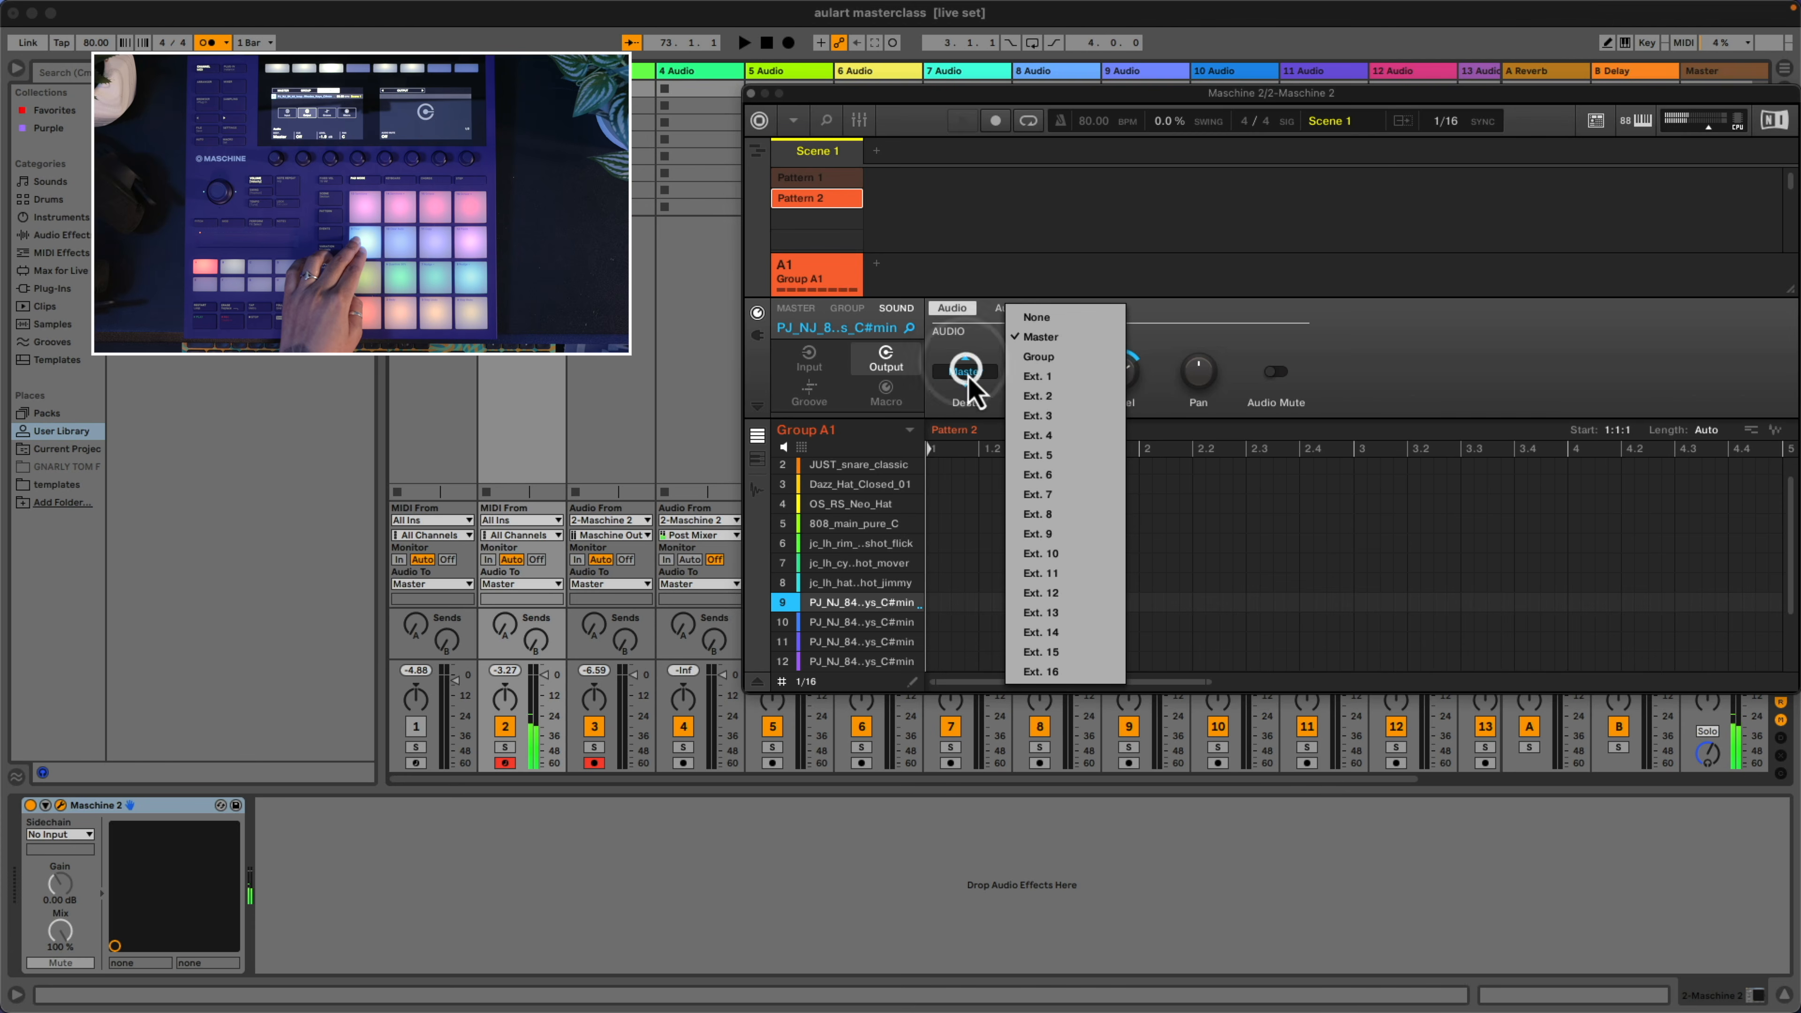
{"action": "left_click", "coordinate": [1040, 562]}
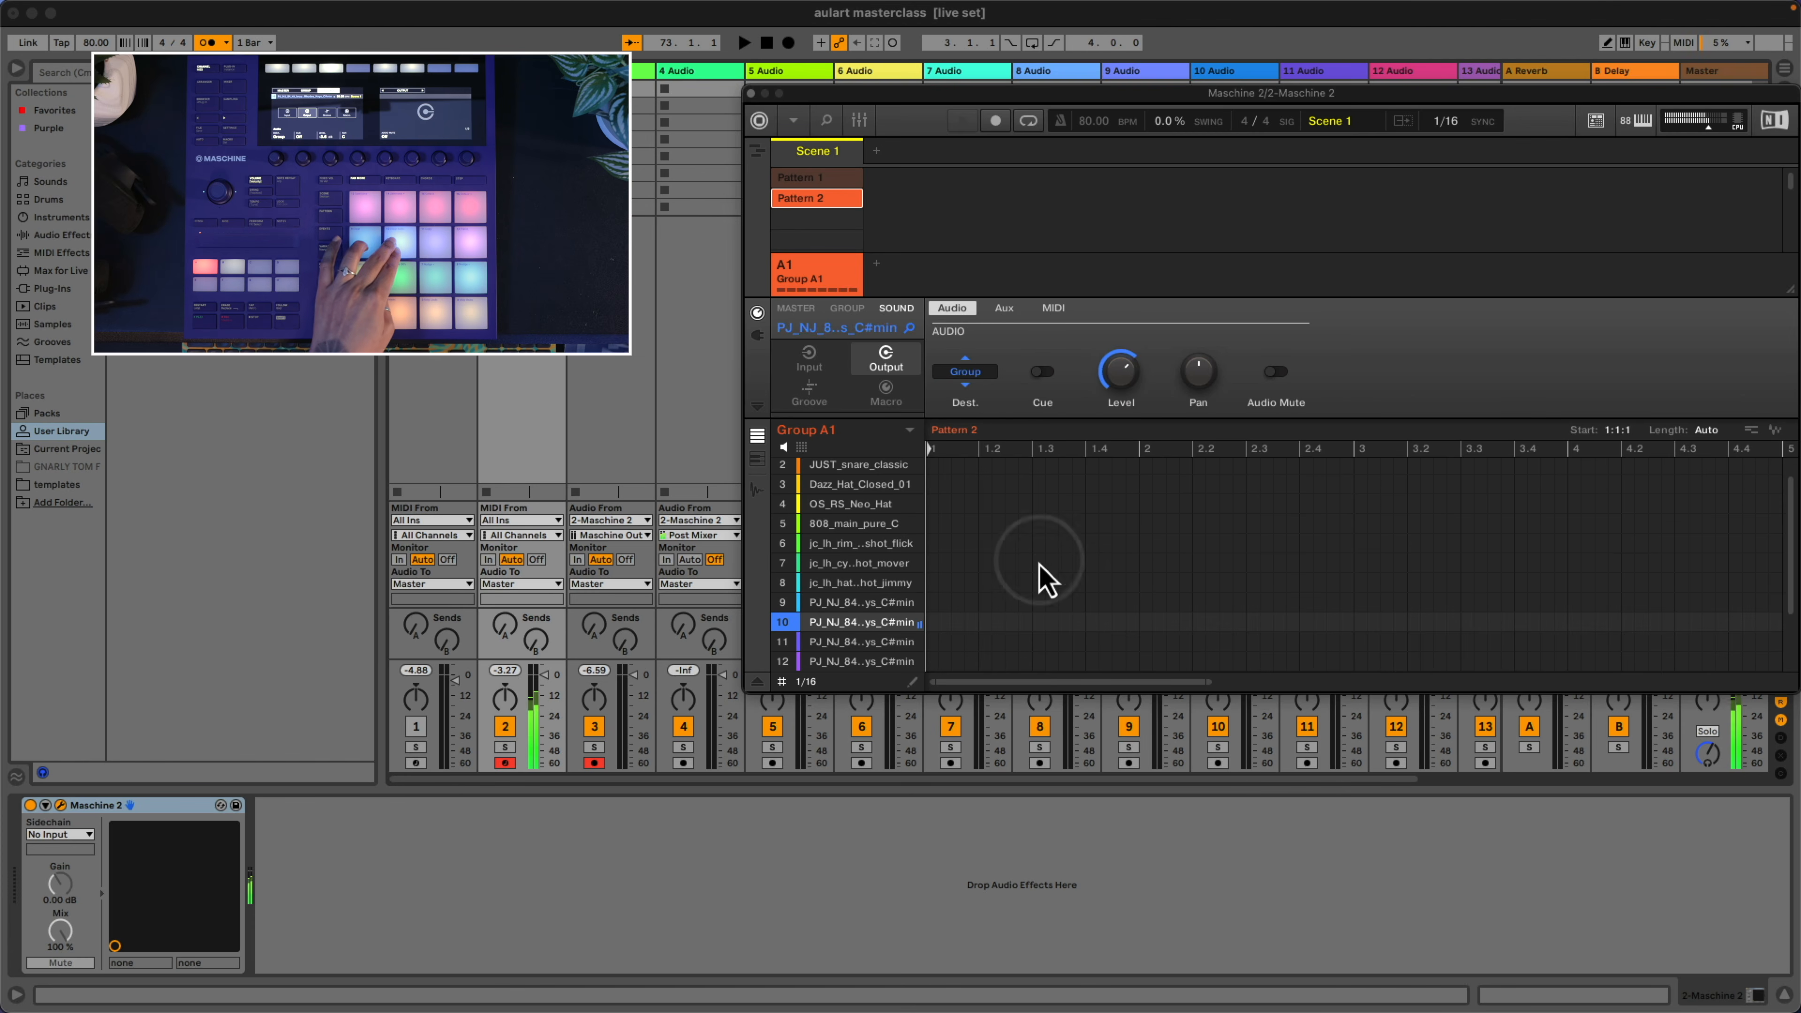
{"action": "left_click", "coordinate": [965, 373]}
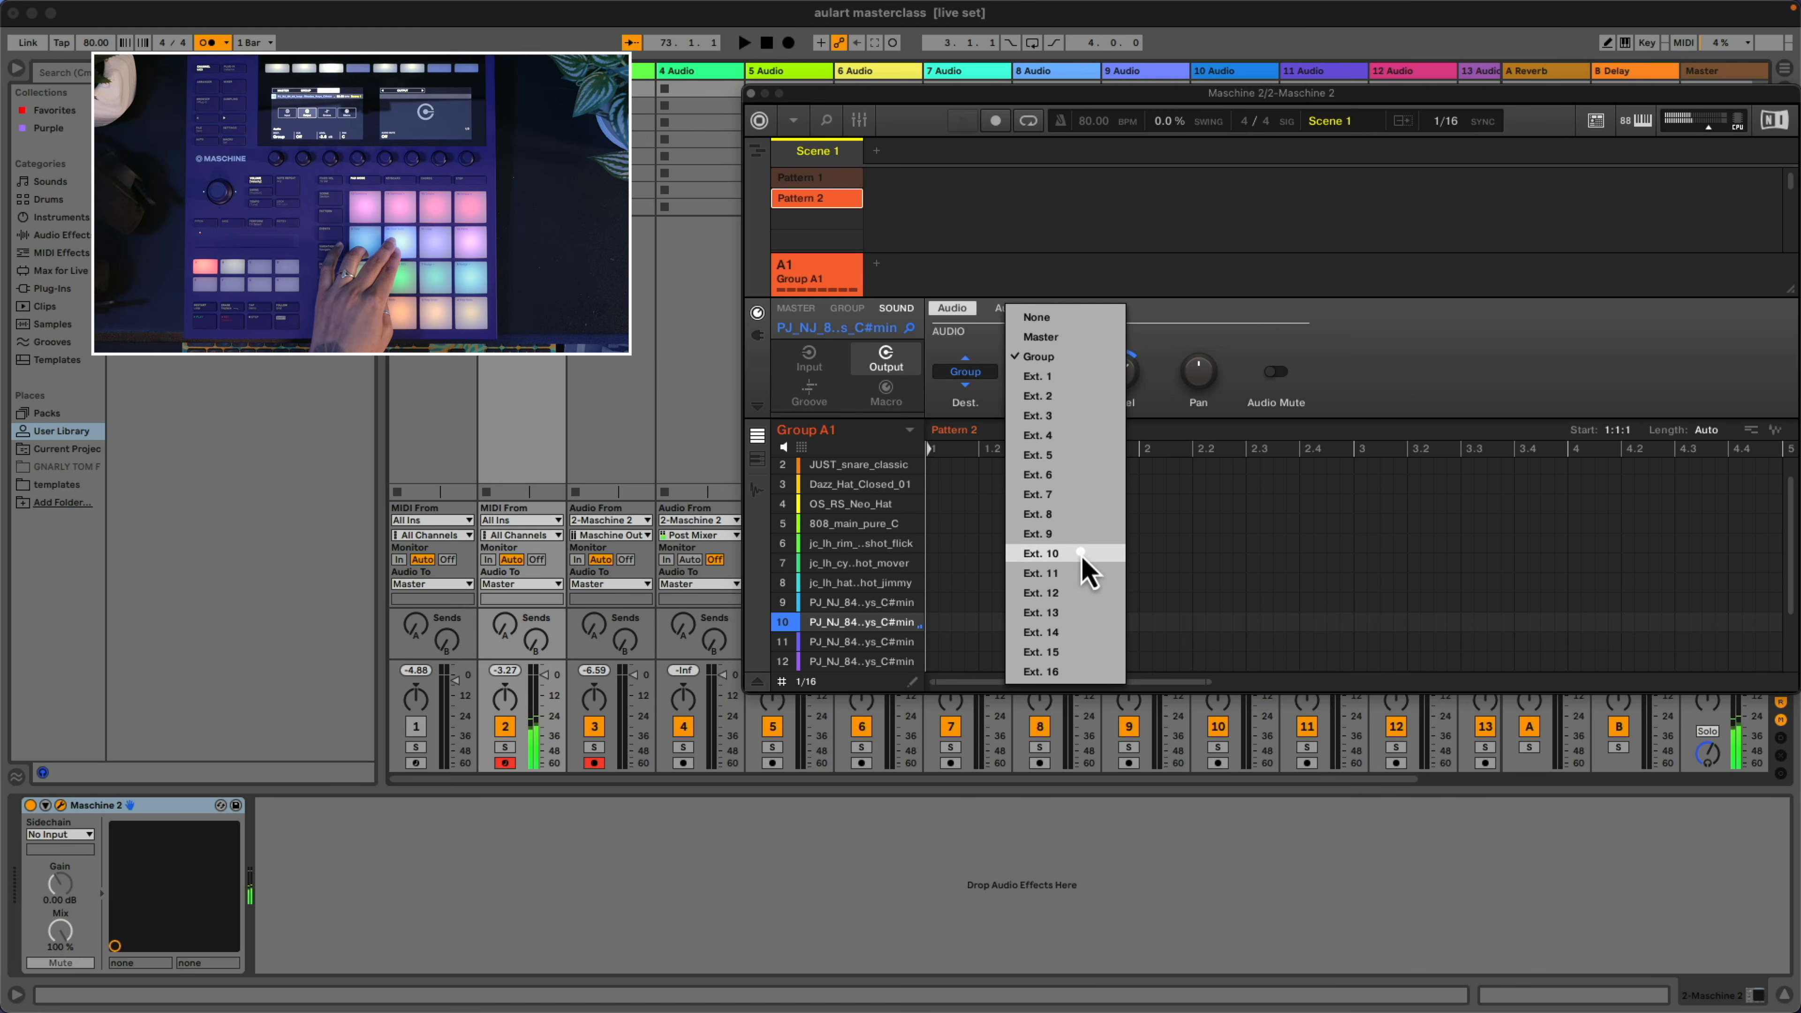
{"action": "left_click", "coordinate": [1076, 553]}
{"action": "left_click", "coordinate": [986, 376]}
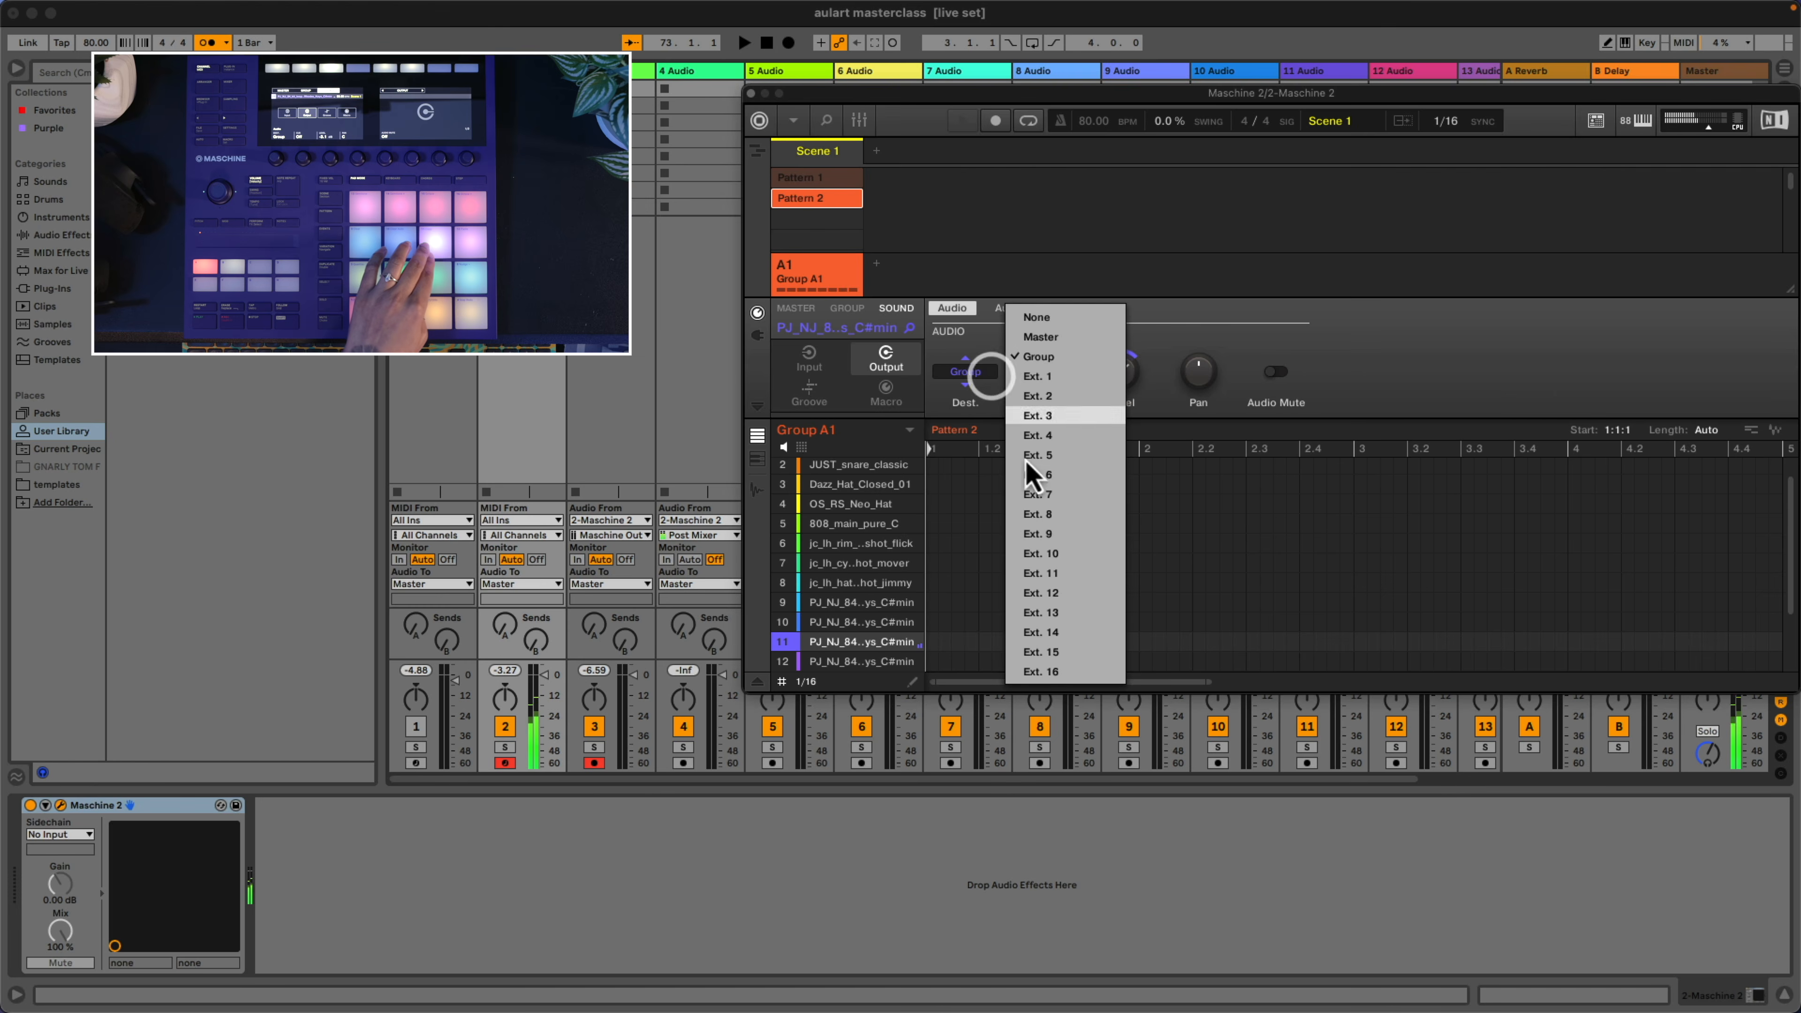
{"action": "left_click", "coordinate": [1066, 557]}
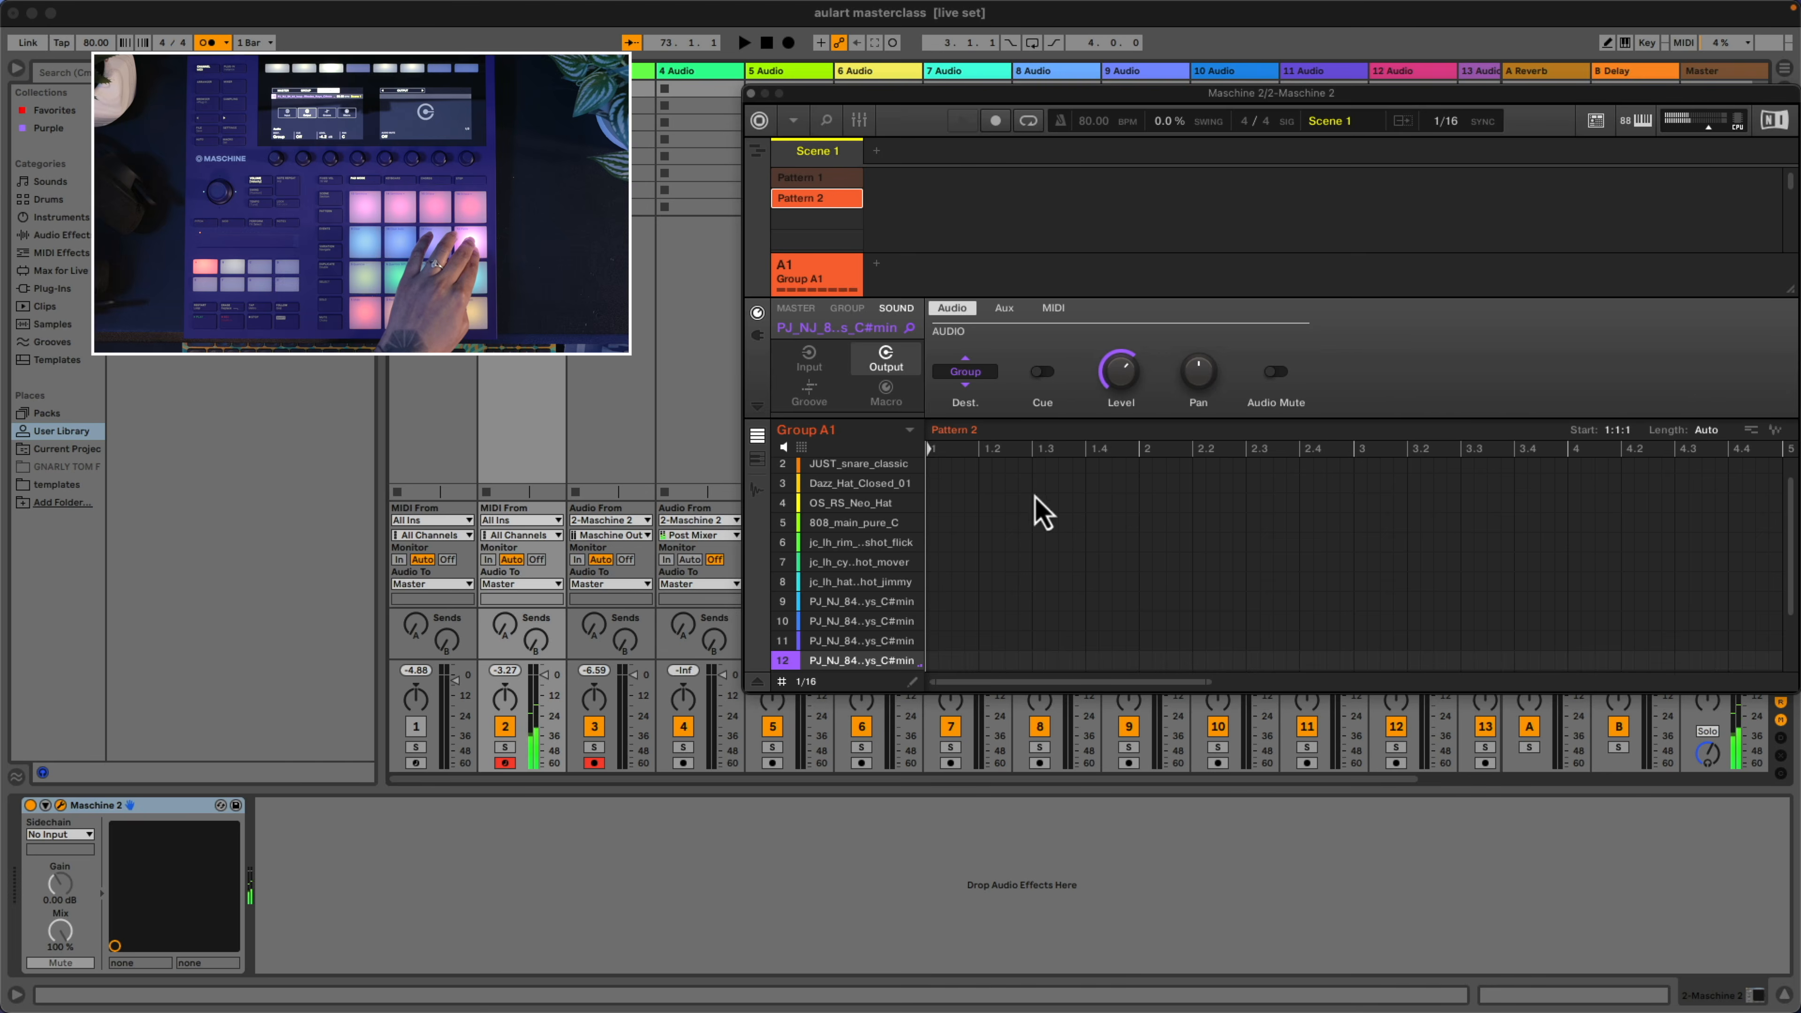
{"action": "left_click", "coordinate": [977, 386]}
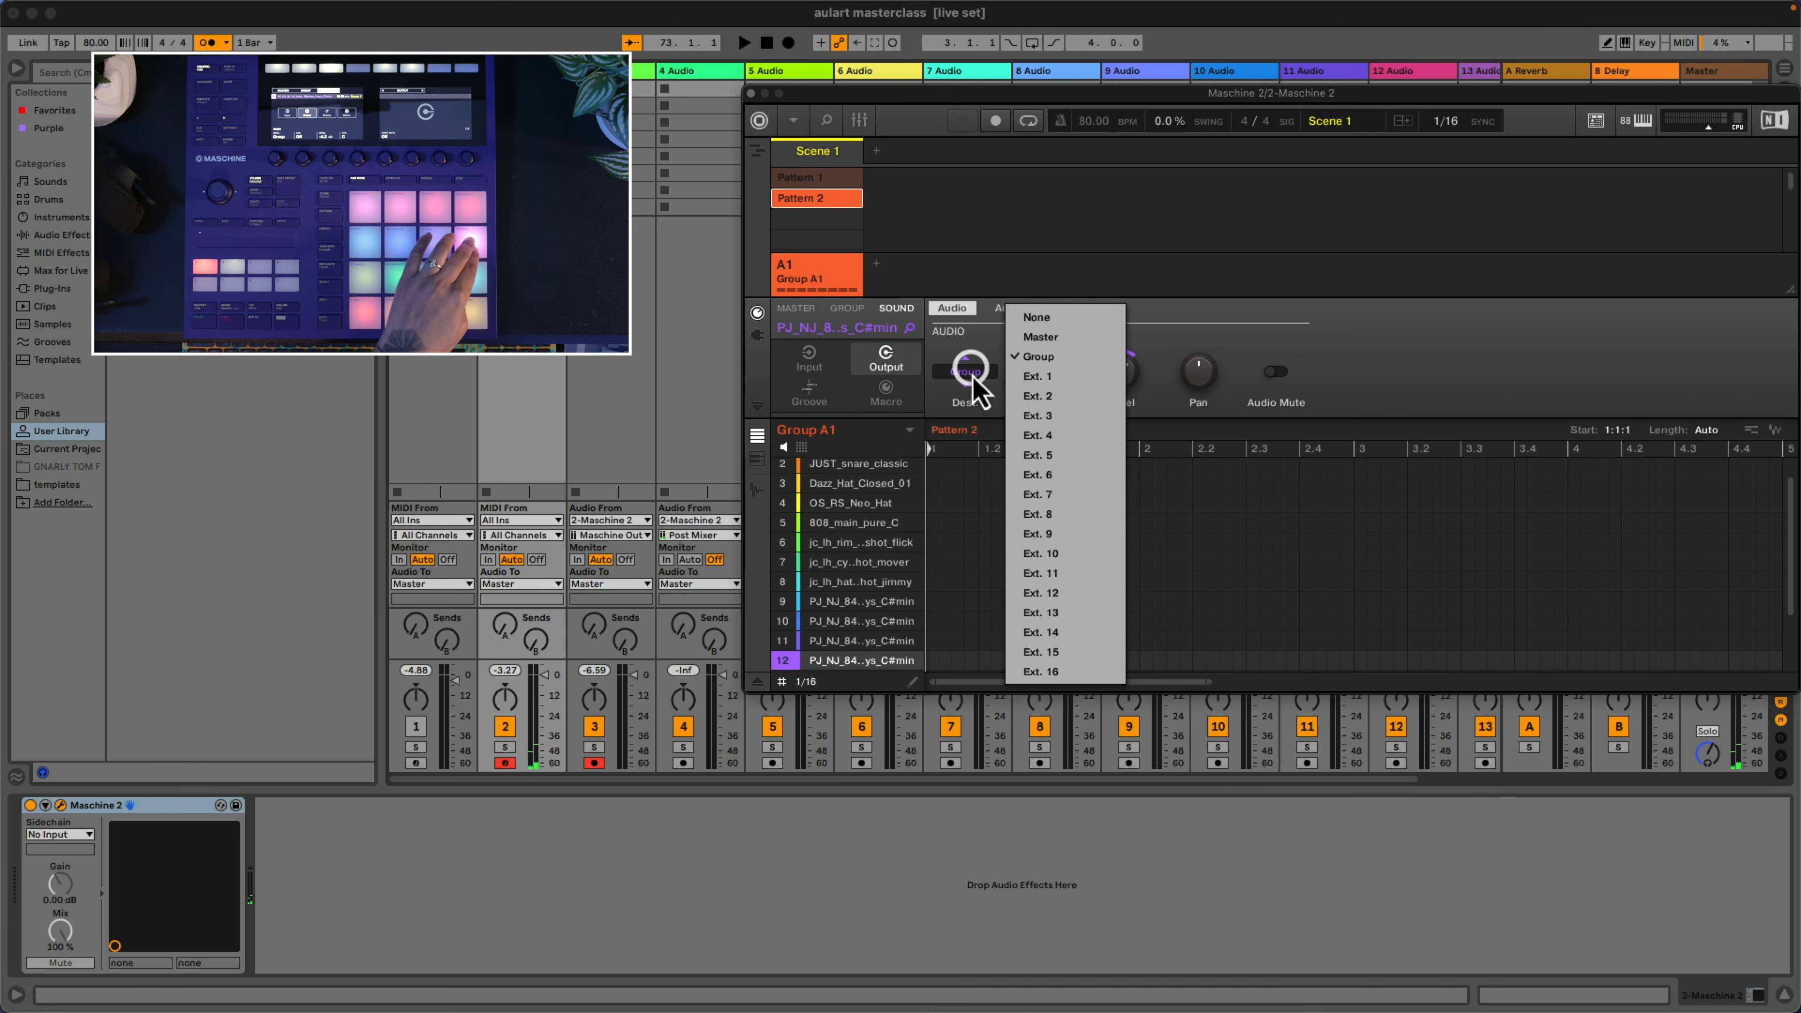
{"action": "left_click", "coordinate": [1079, 551]}
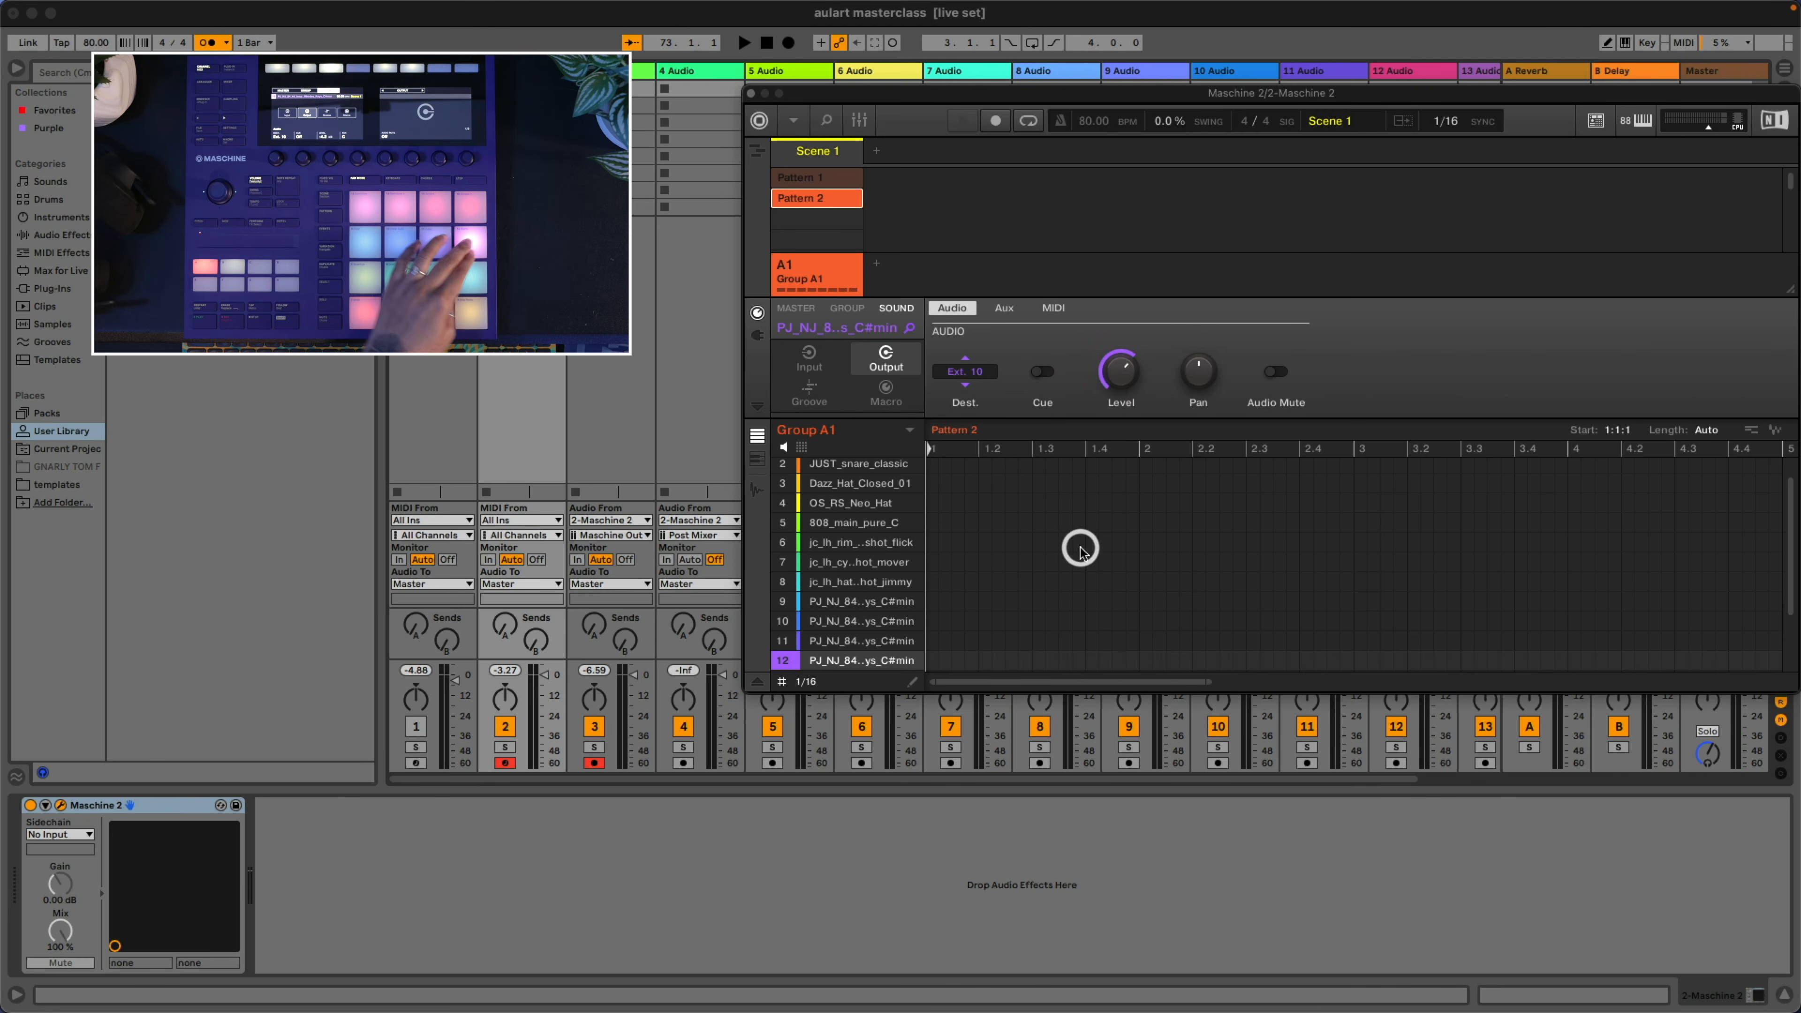
Route the remaining PJ_NJ_84 sounds 14, 15 and 16 to output Ext. 10 as well
{"action": "left_click", "coordinate": [979, 376]}
{"action": "left_click", "coordinate": [1078, 572]}
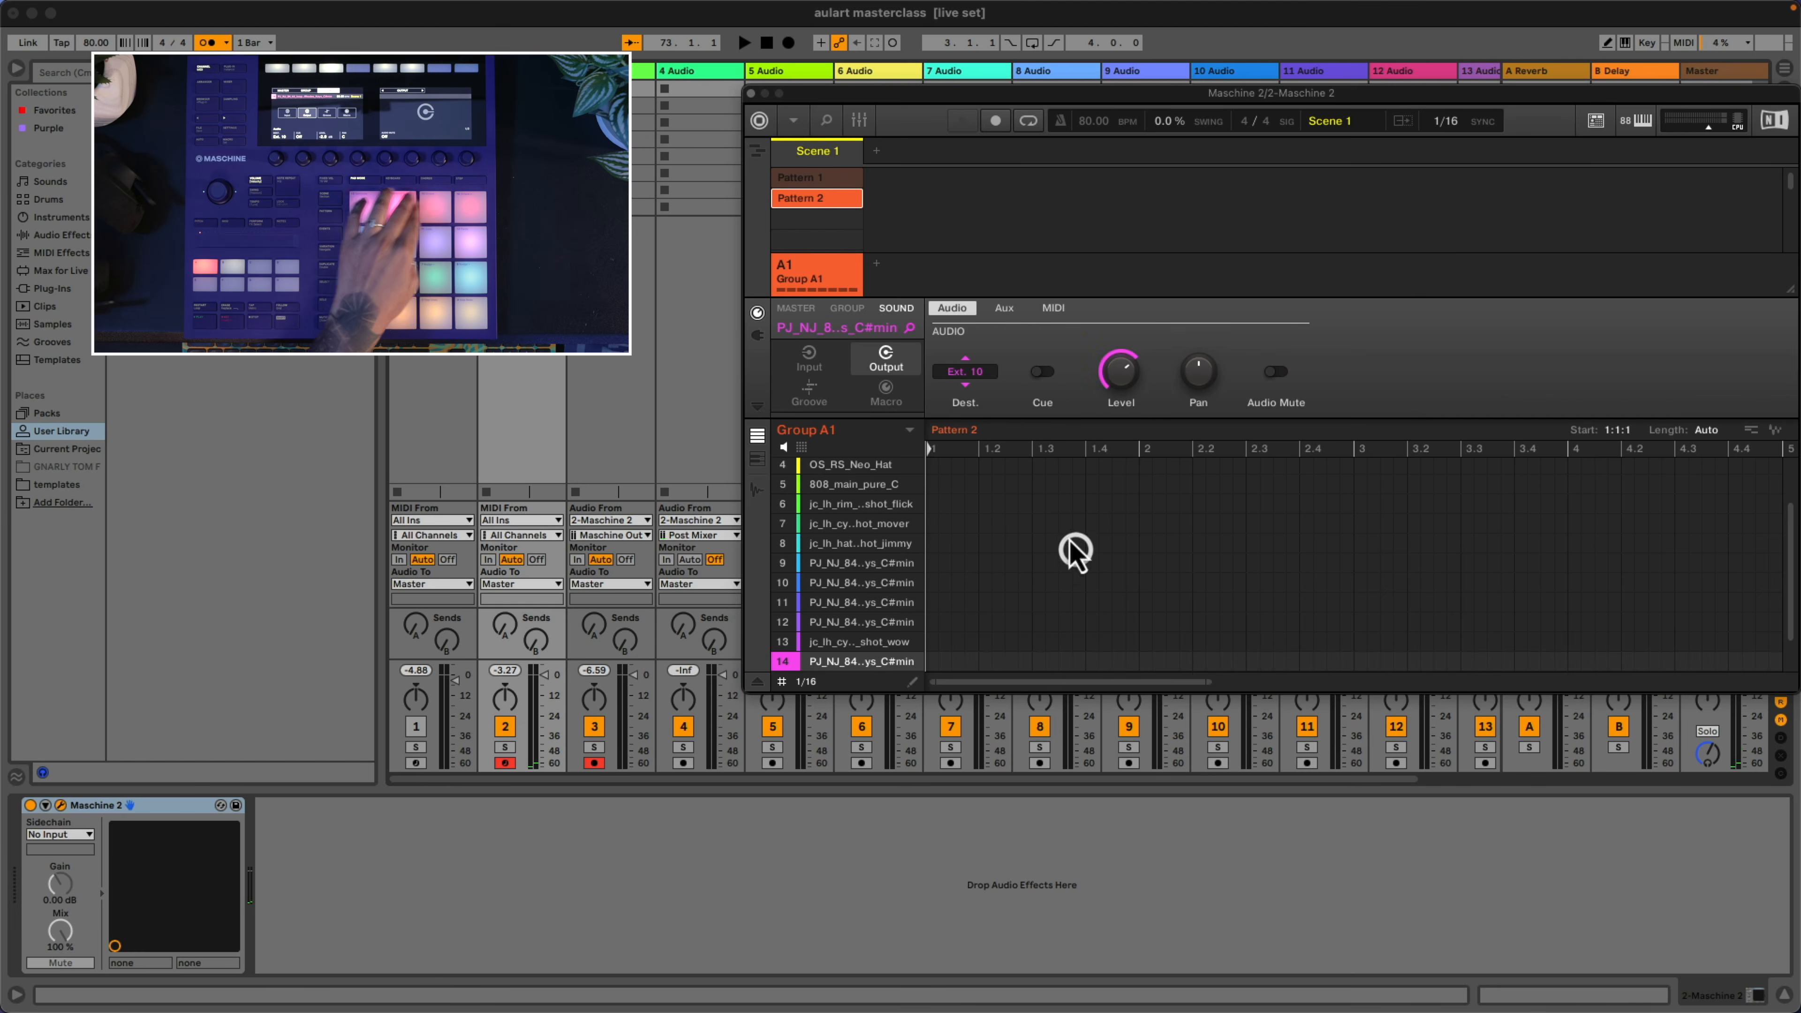
{"action": "left_click", "coordinate": [985, 384]}
{"action": "left_click", "coordinate": [1039, 562]}
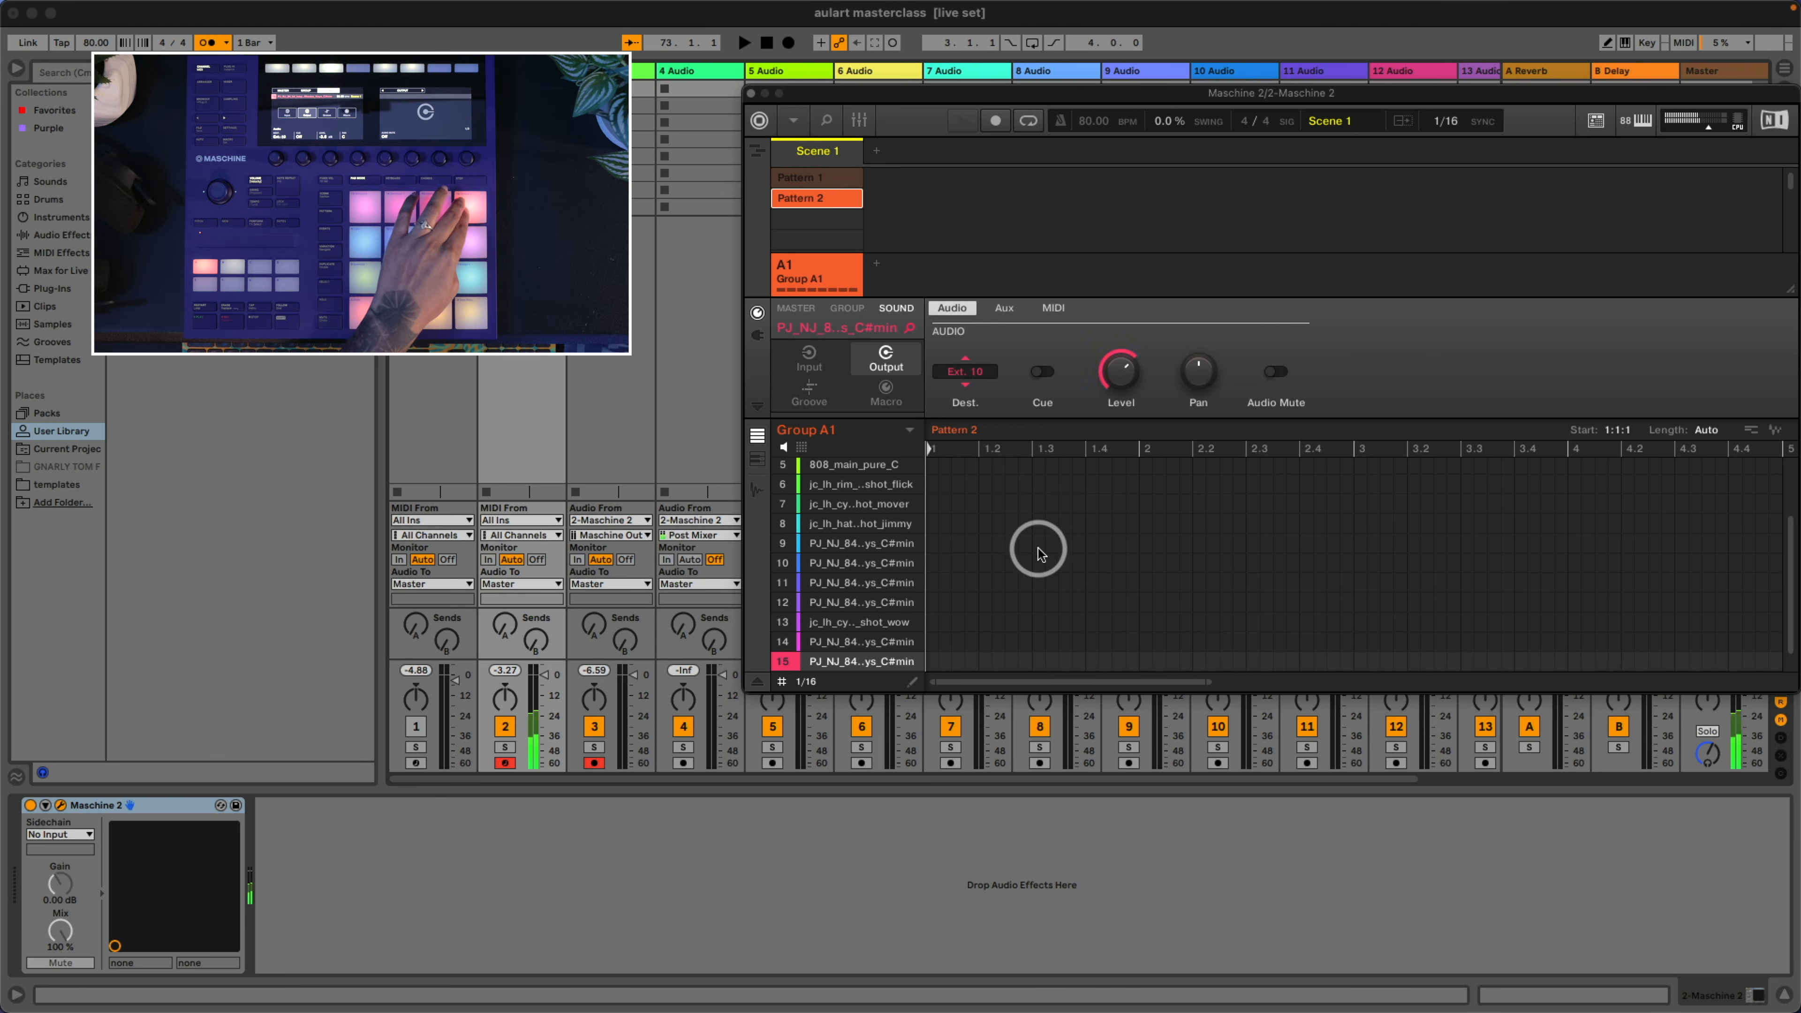
{"action": "left_click", "coordinate": [984, 388]}
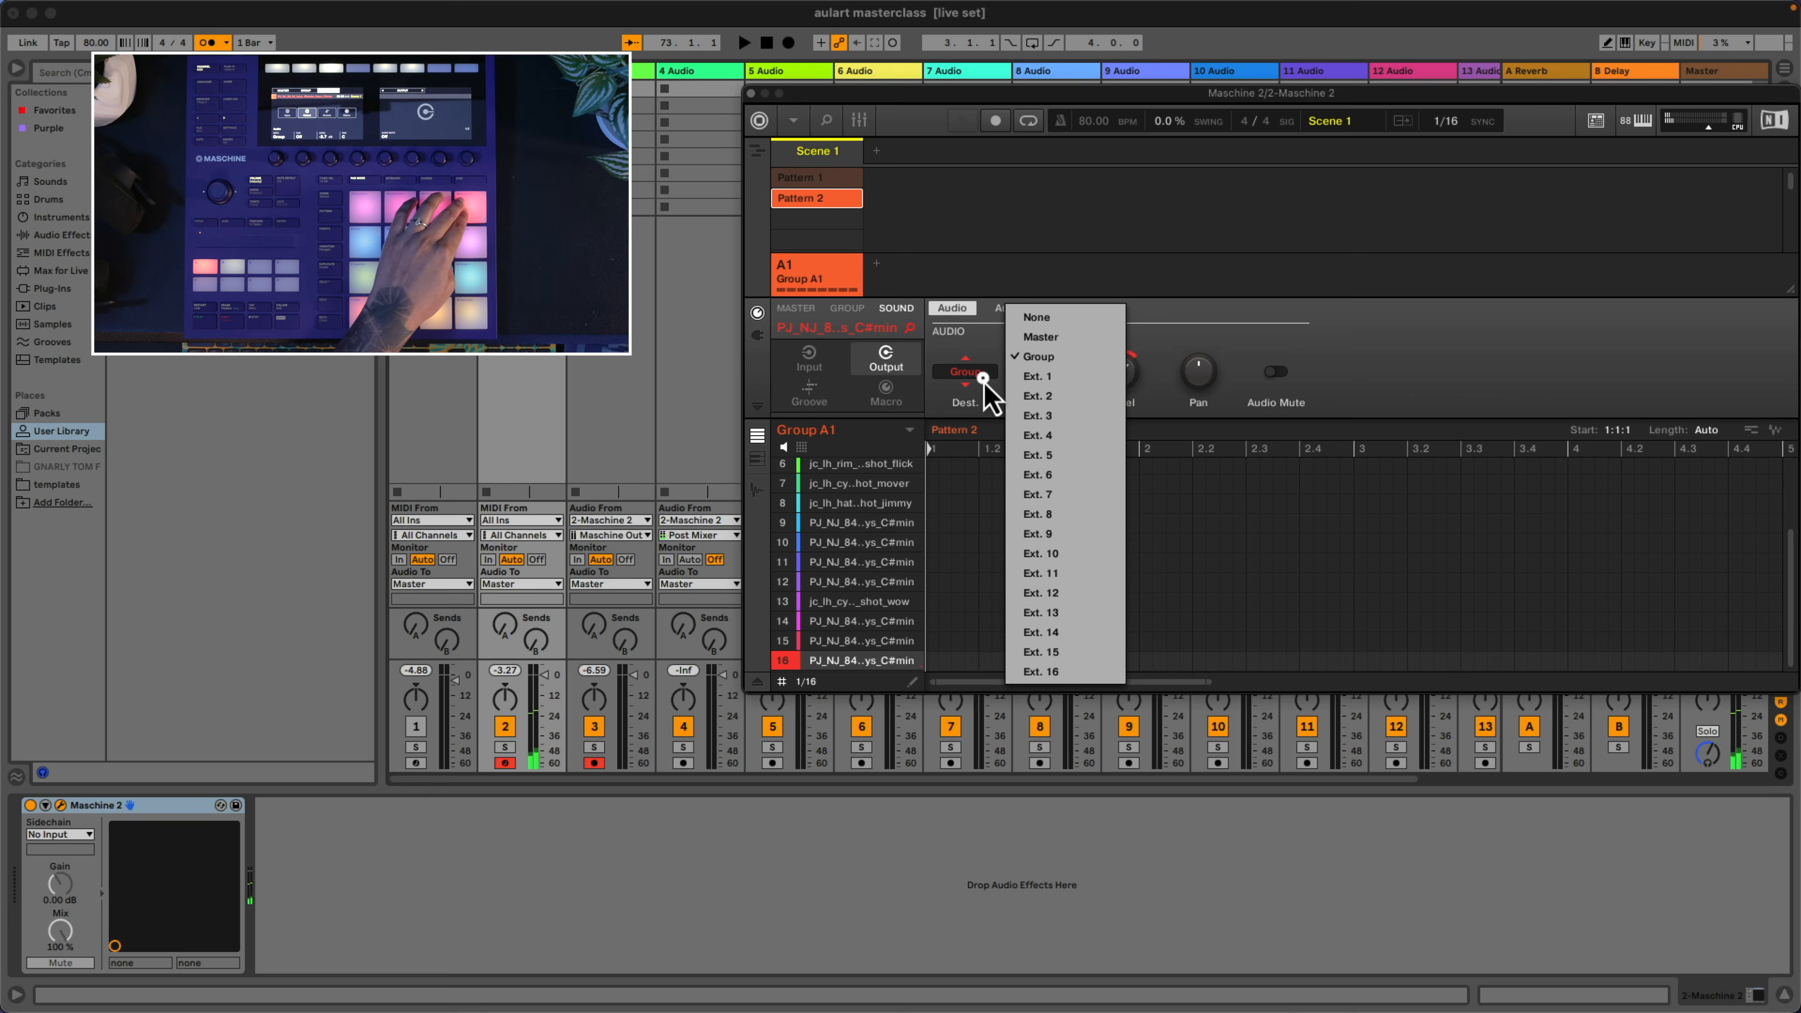
{"action": "left_click", "coordinate": [1067, 555]}
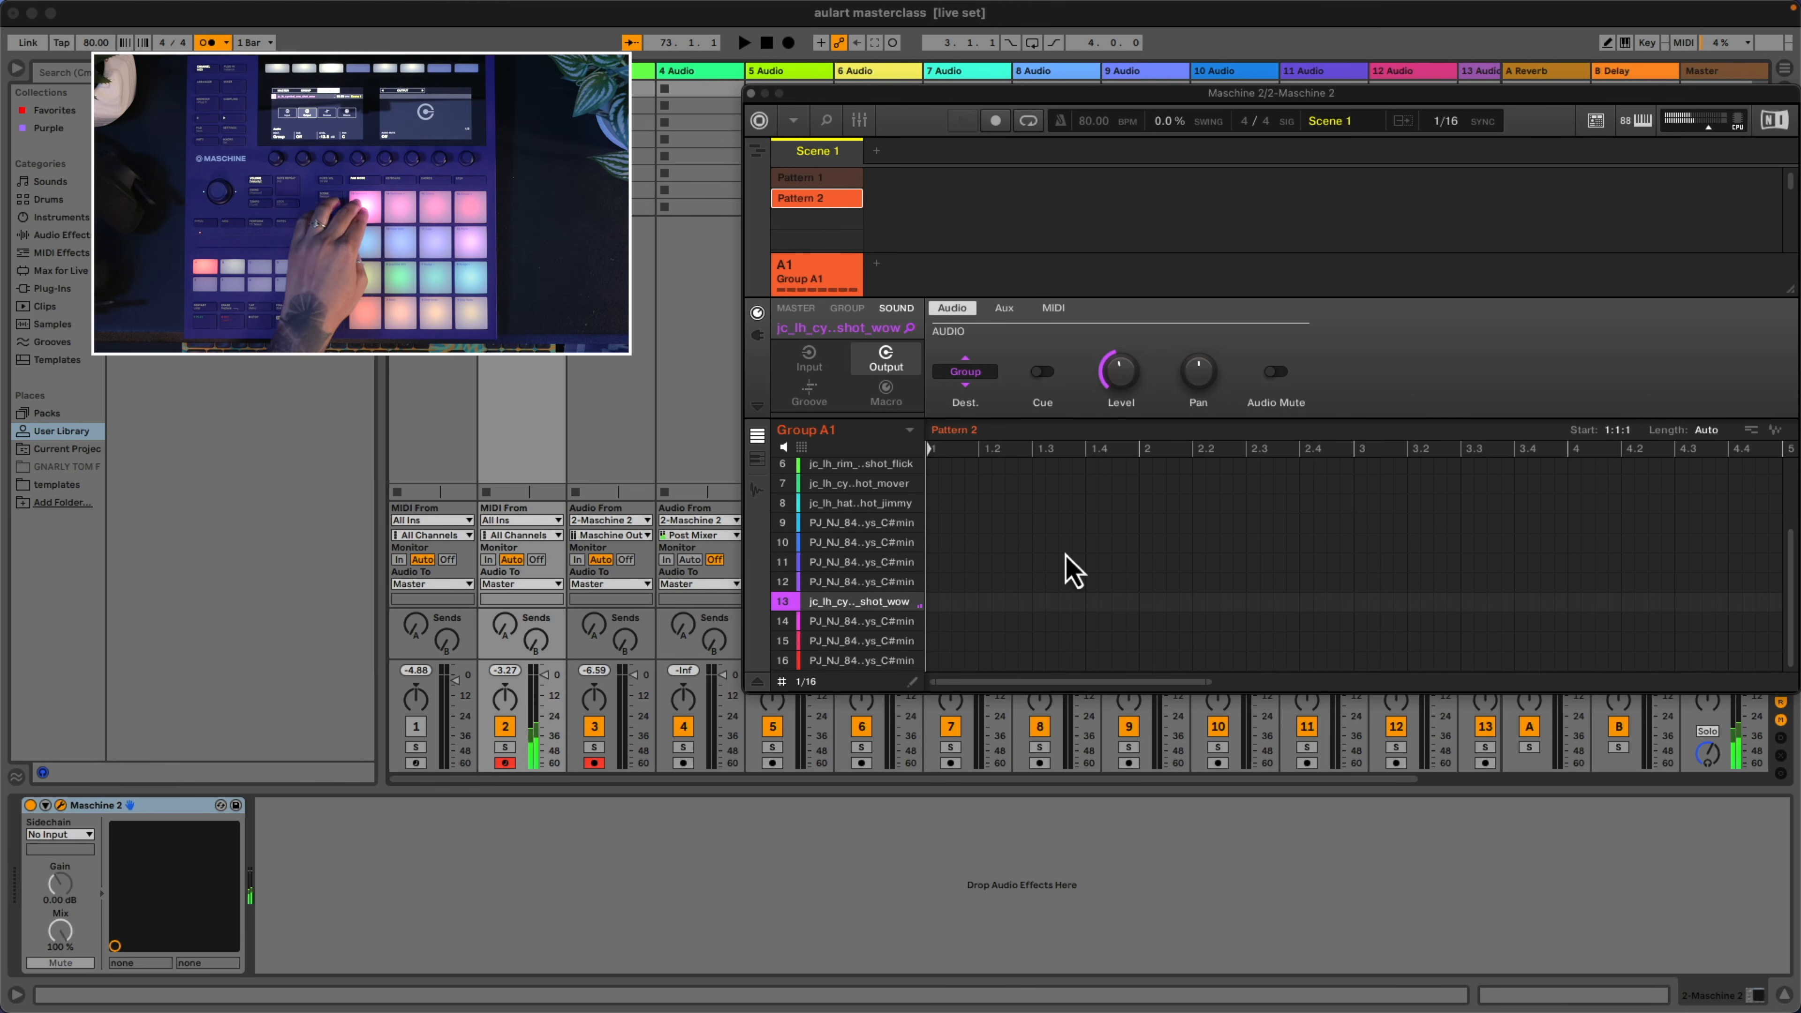
Route sound 13, the shot_wow cymbal, to output Ext. 11 and close the Maschine 2 plug-in window
{"action": "left_click", "coordinate": [966, 377]}
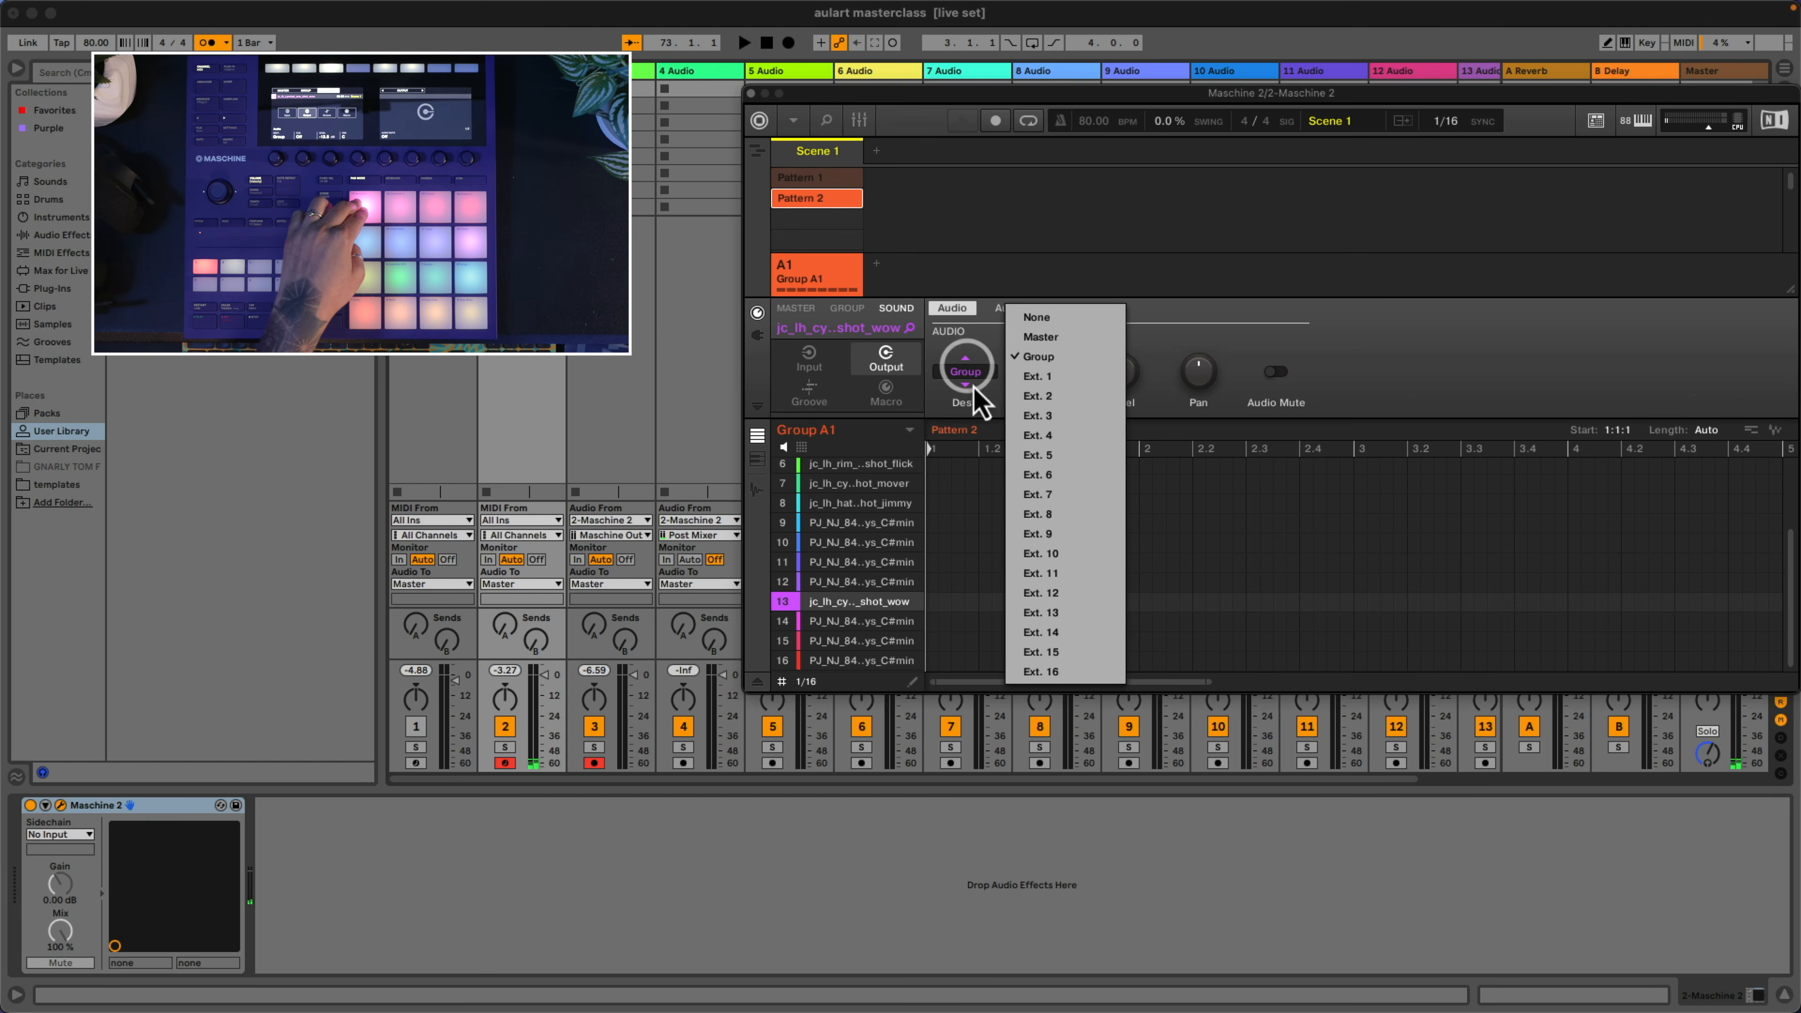
{"action": "left_click", "coordinate": [1036, 573]}
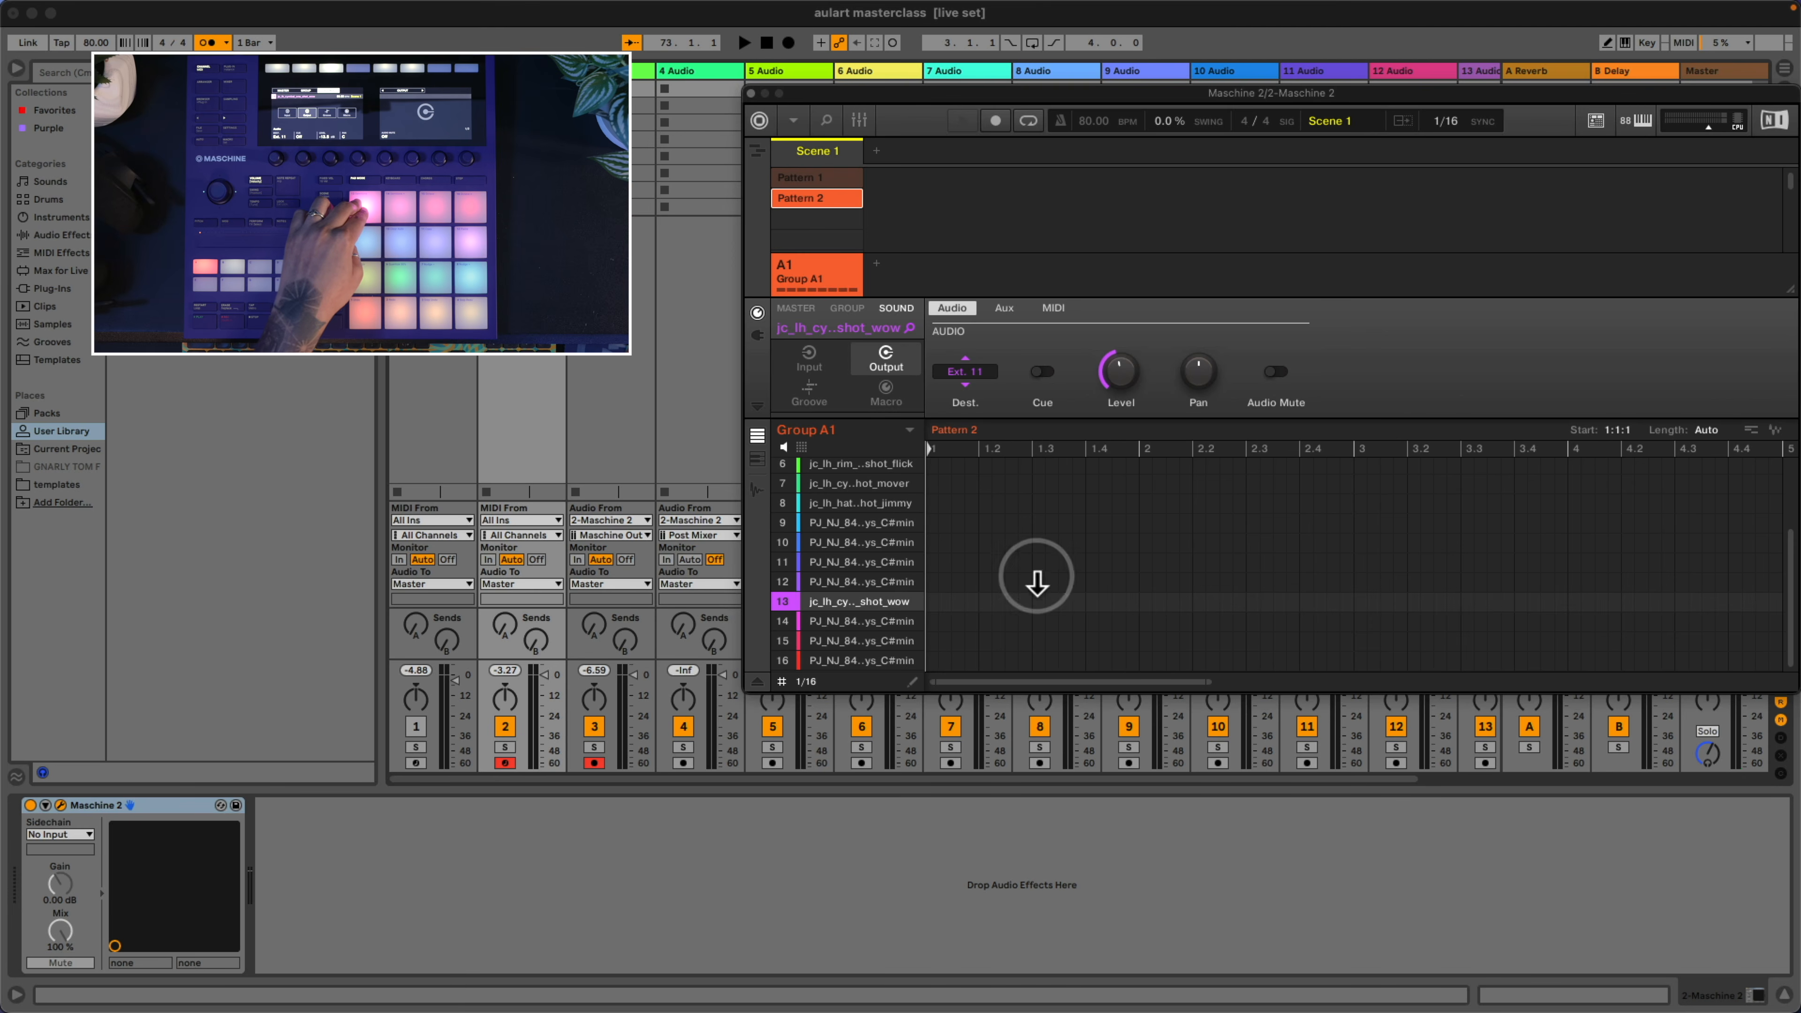
{"action": "left_click", "coordinate": [751, 94]}
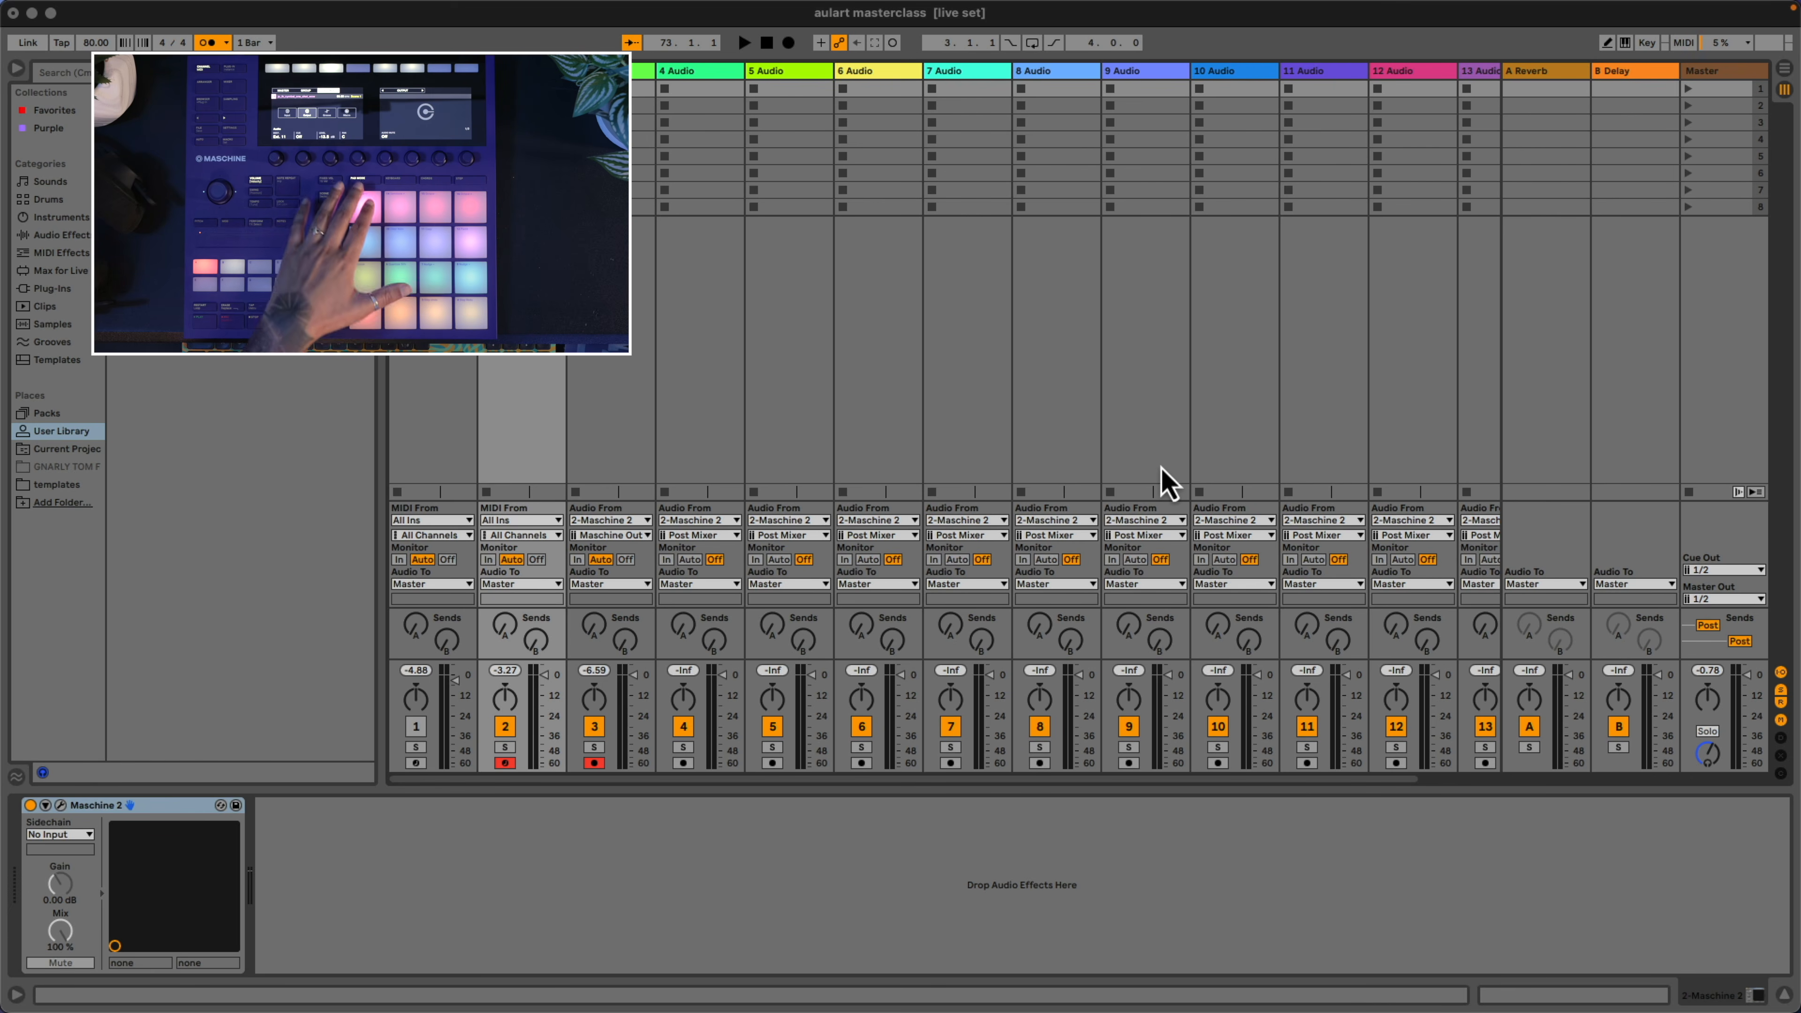
Set the input channels of the 4, 5 and 6 Audio tracks to Maschine Out 3, Maschine Out 4 and Maschine Out 5 respectively
{"action": "left_click", "coordinate": [683, 538]}
{"action": "left_click", "coordinate": [648, 546]}
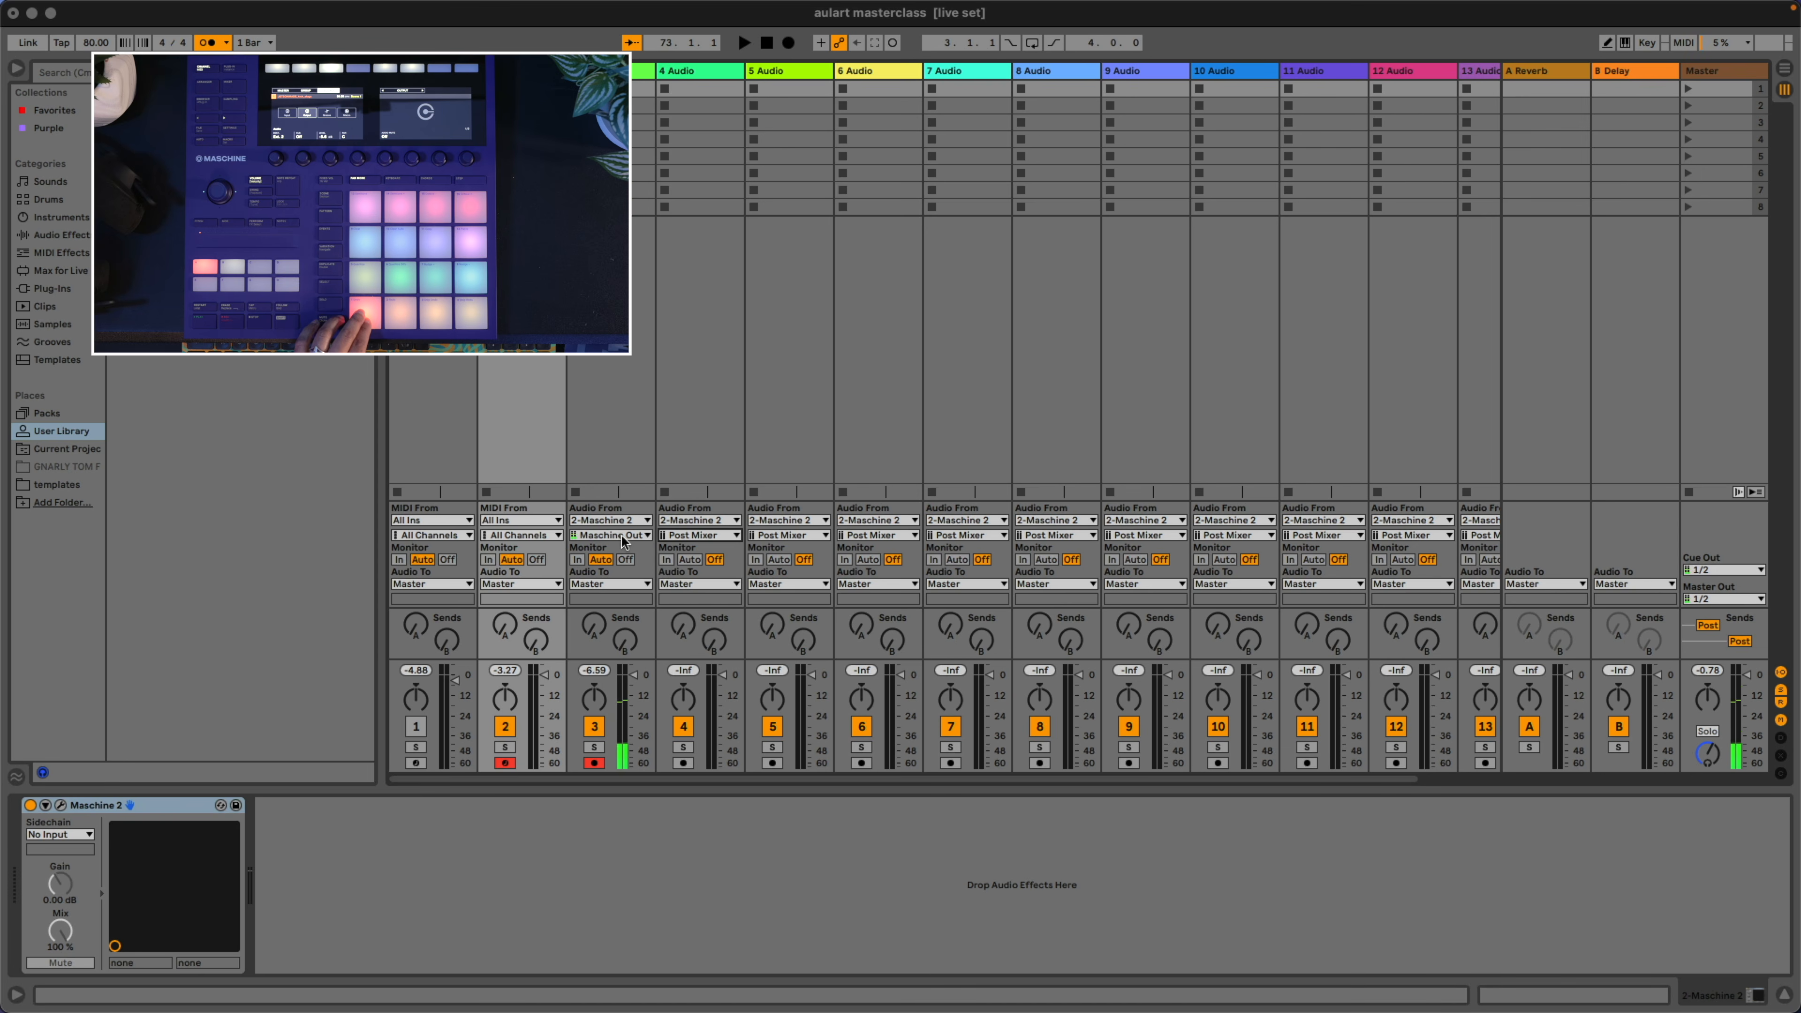
{"action": "left_click", "coordinate": [683, 536]}
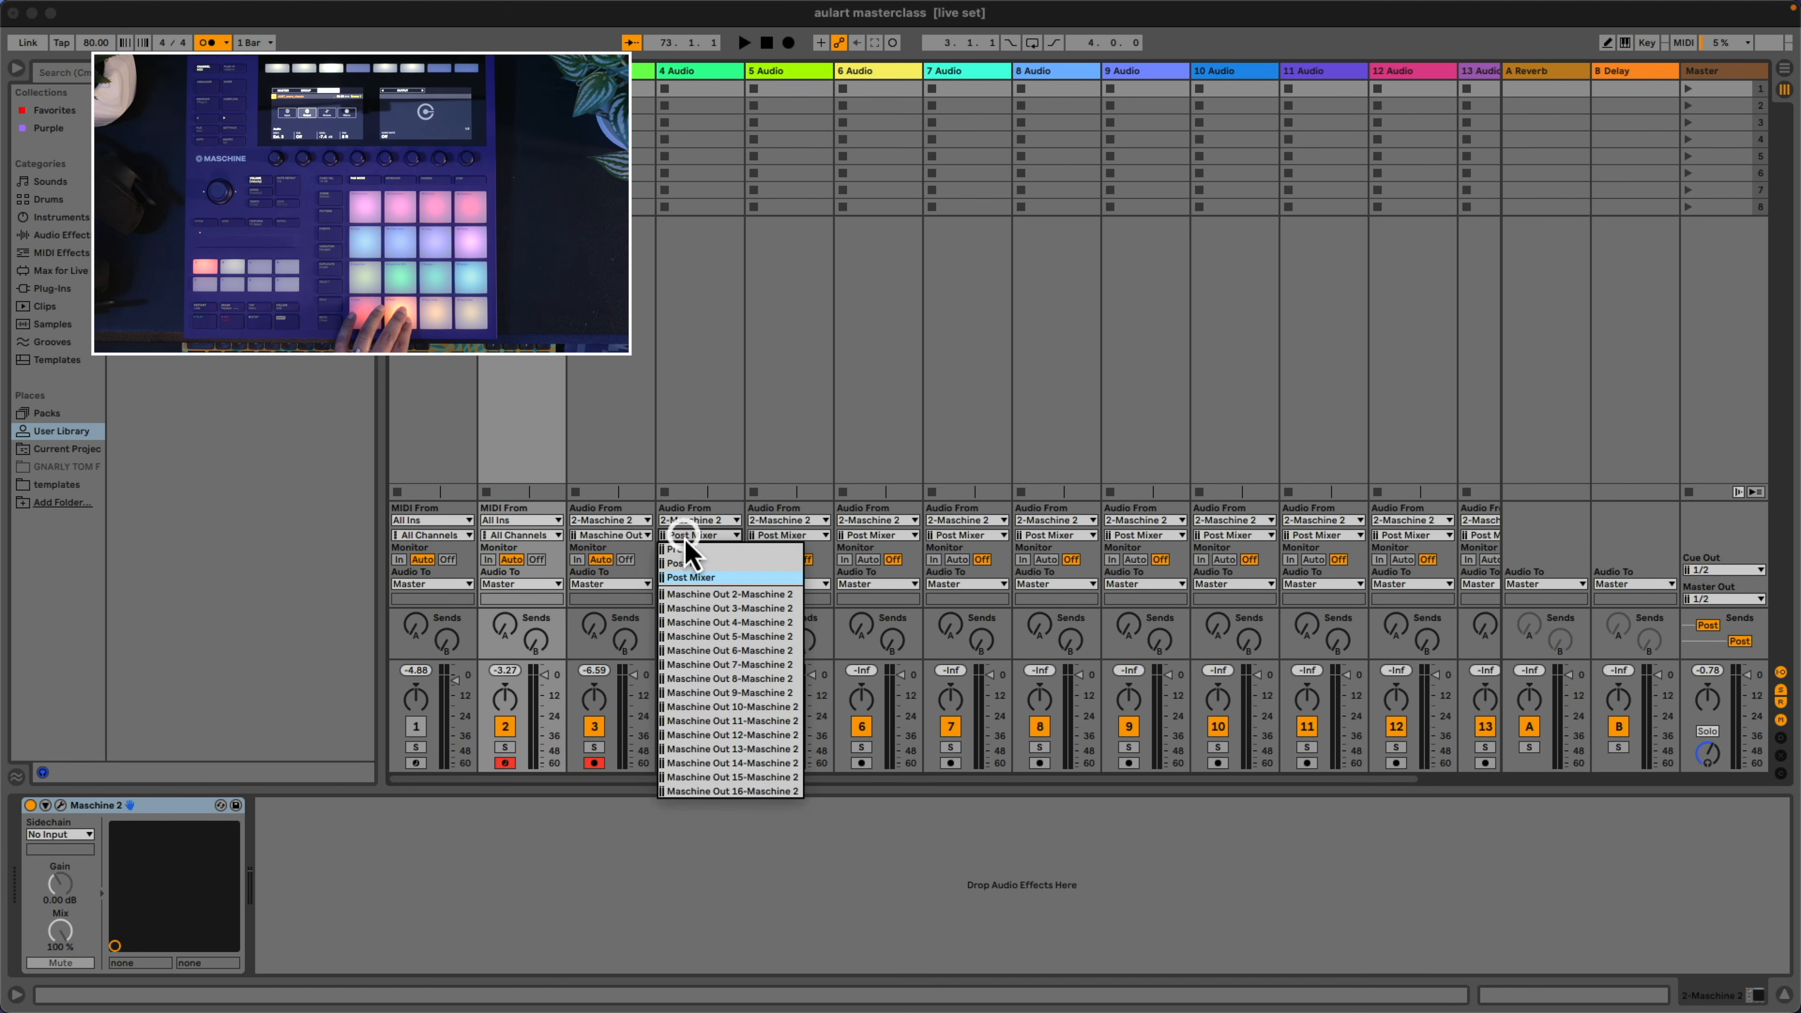
{"action": "left_click", "coordinate": [731, 607]}
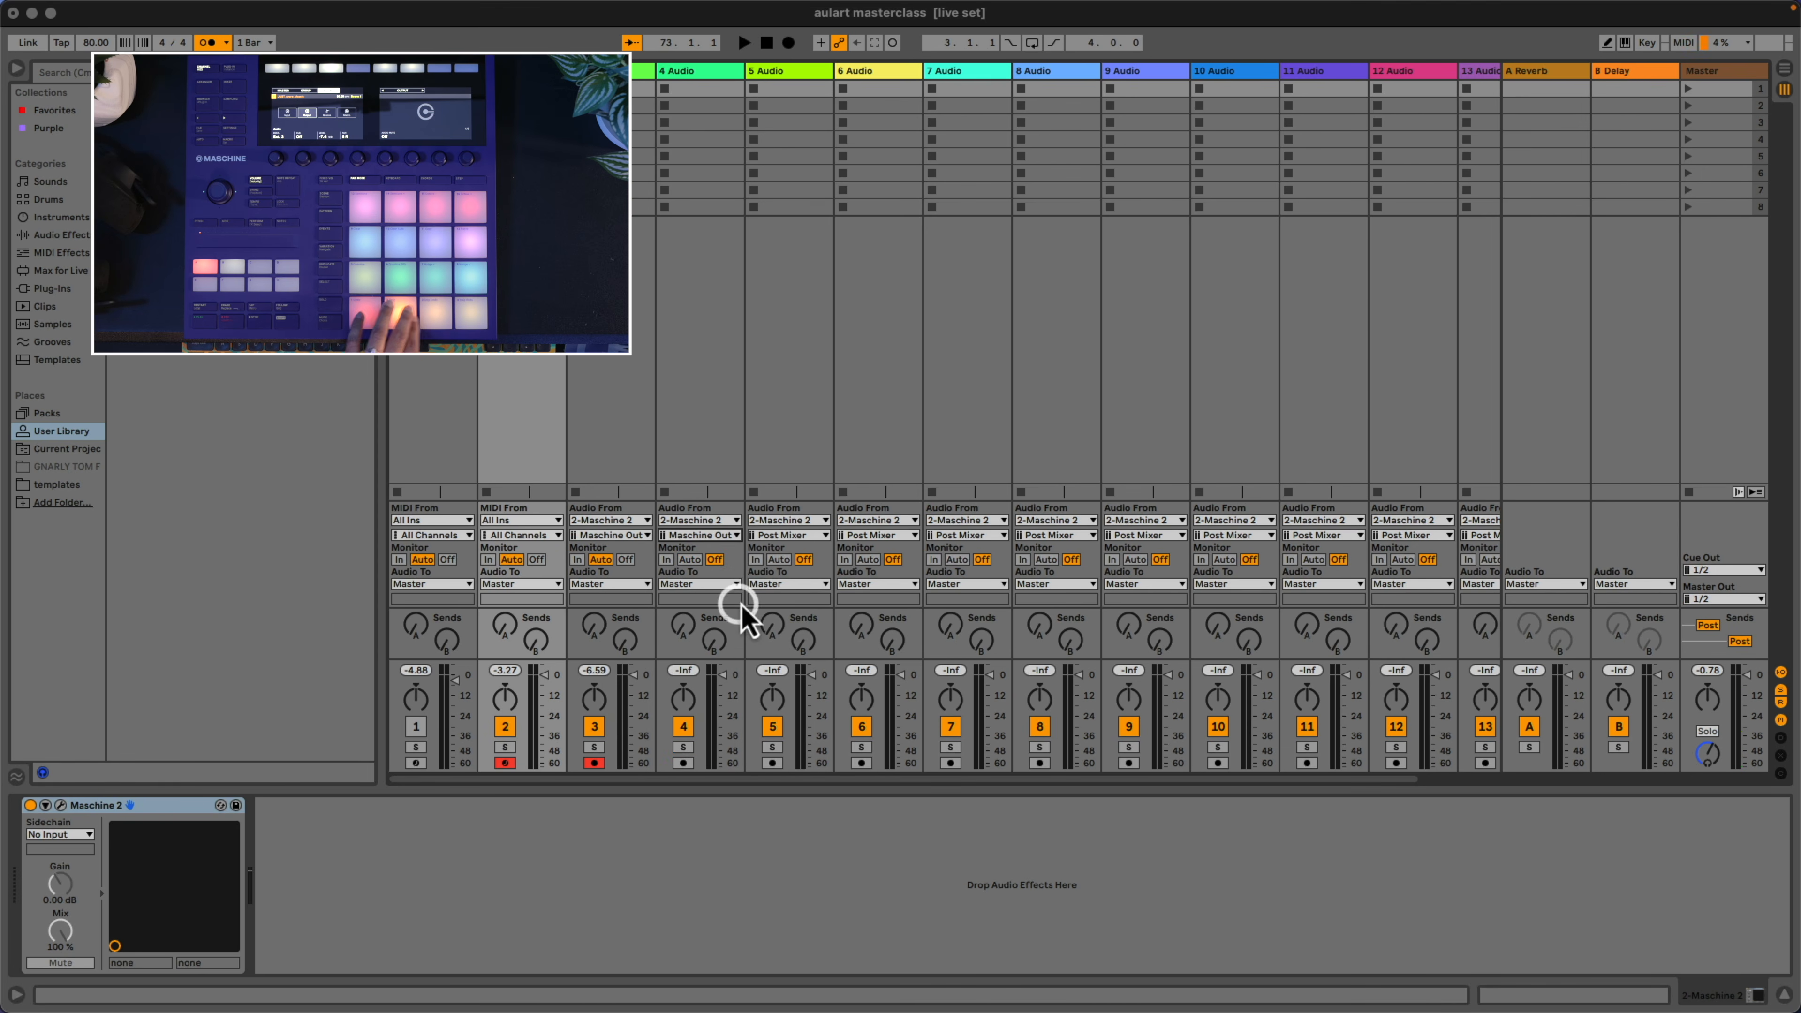
{"action": "left_click", "coordinate": [780, 536]}
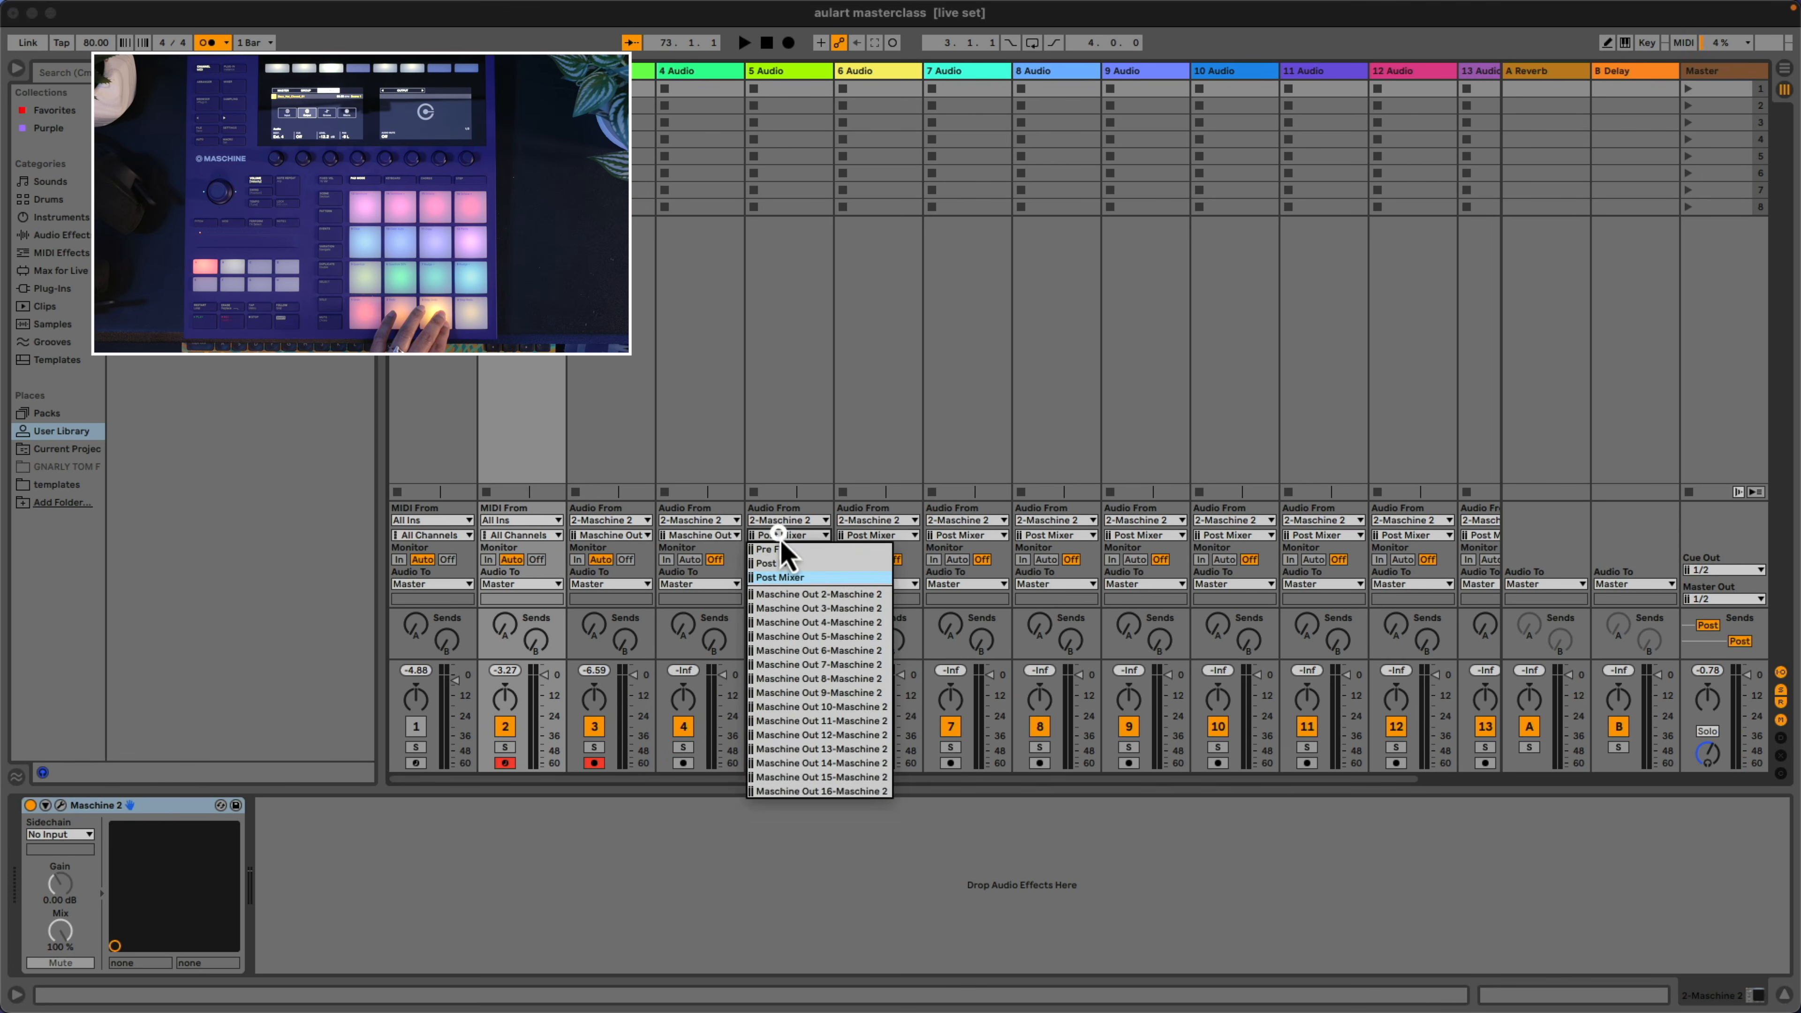
{"action": "left_click", "coordinate": [817, 623]}
{"action": "left_click", "coordinate": [876, 536]}
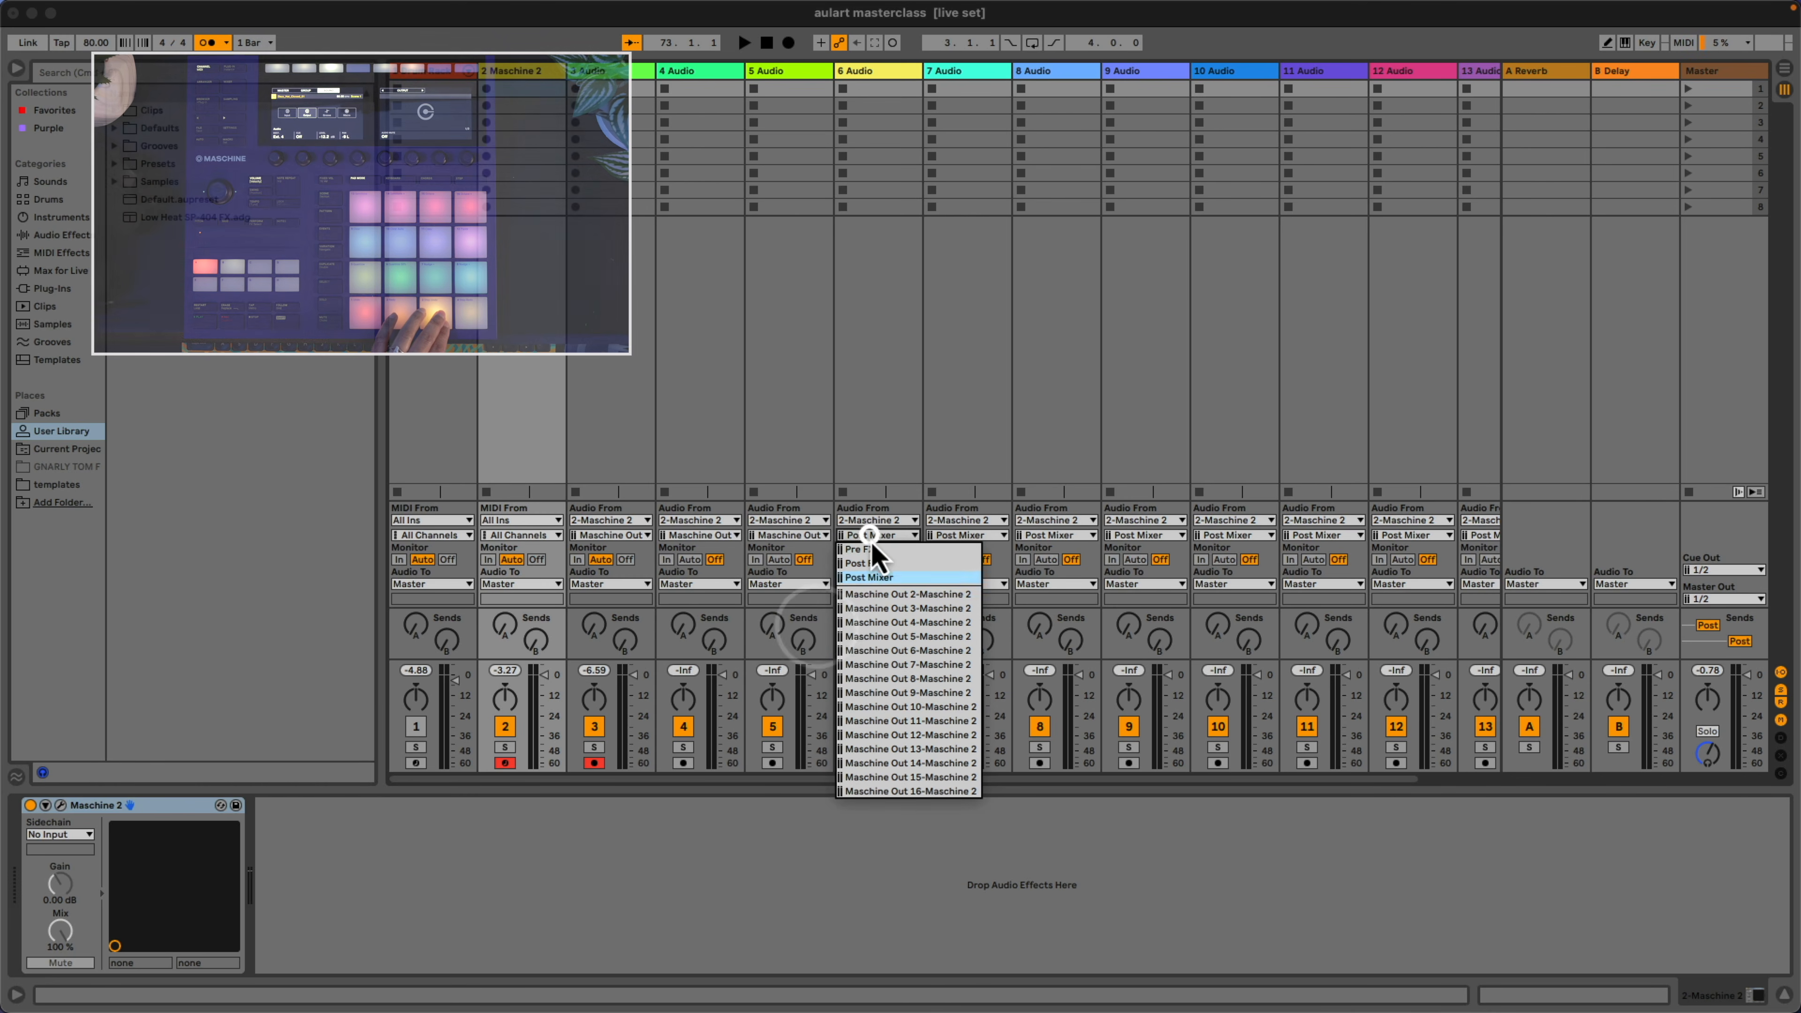
{"action": "left_click", "coordinate": [897, 637]}
Set the input channels of the 7, 8 and 9 Audio tracks to Maschine Out 6, Maschine Out 7 and Maschine Out 8 respectively
{"action": "left_click", "coordinate": [1005, 536]}
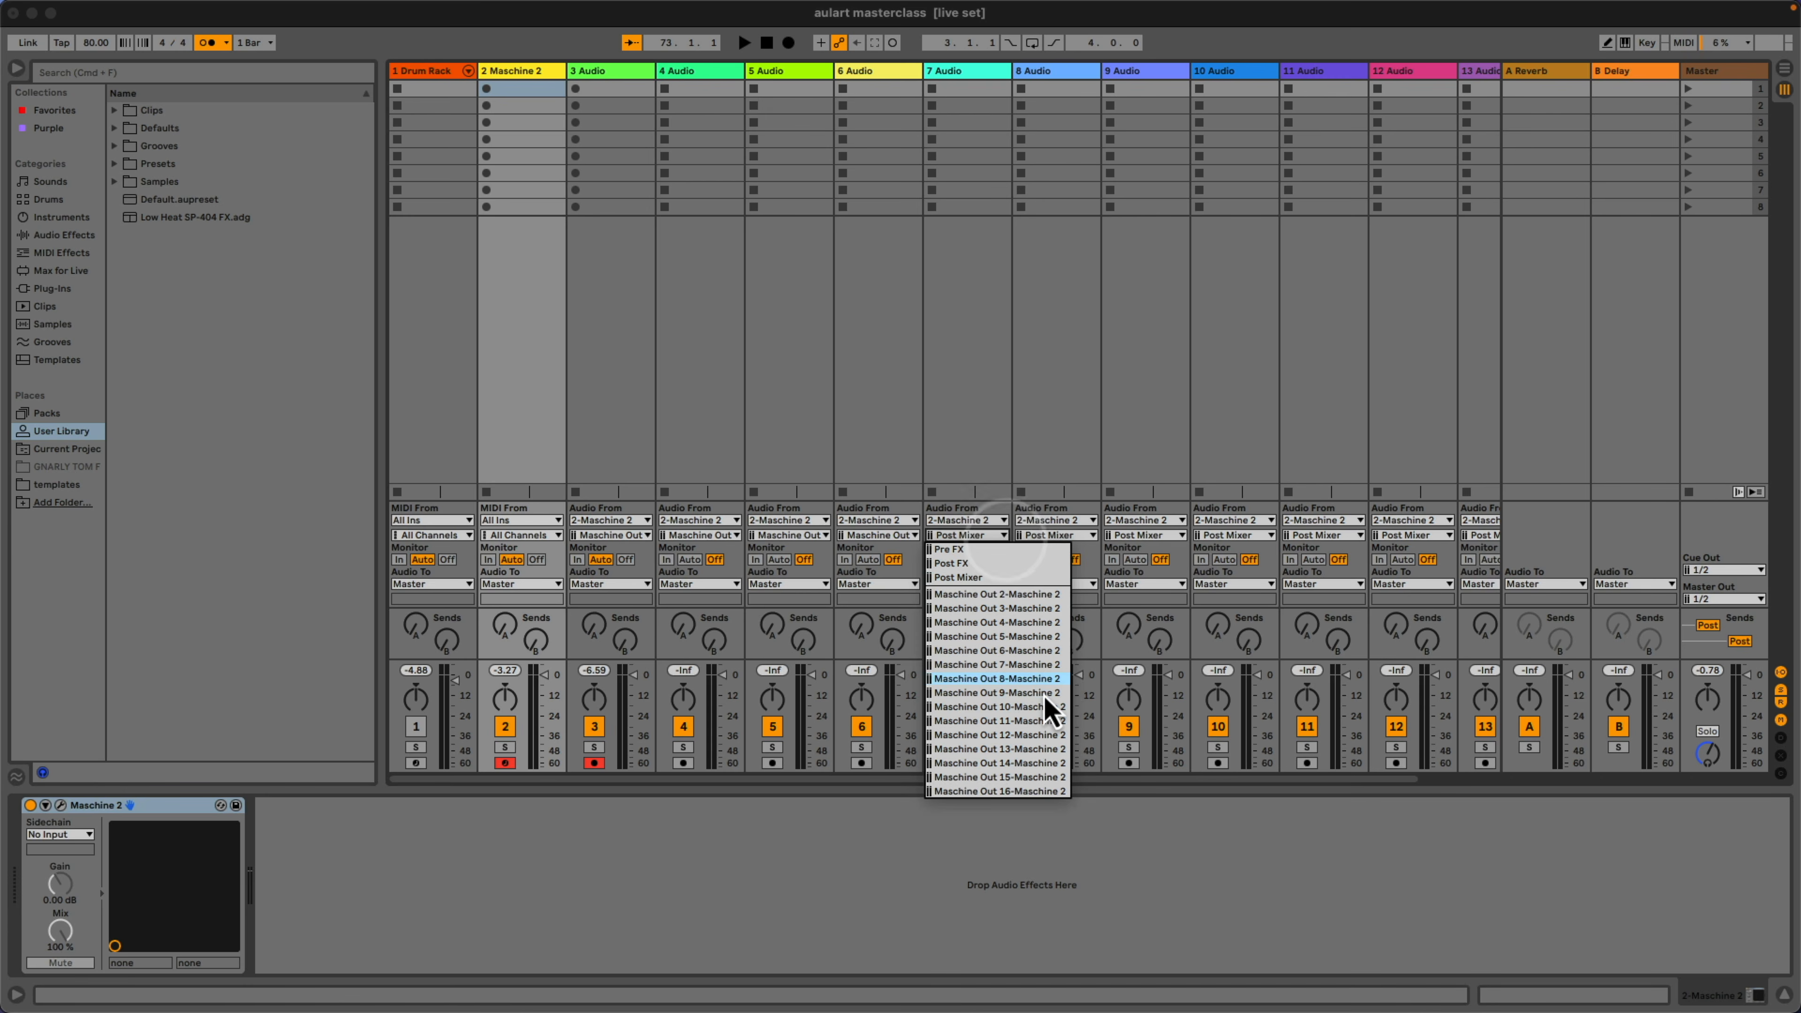
{"action": "left_click", "coordinate": [1019, 650]}
{"action": "left_click", "coordinate": [1043, 535]}
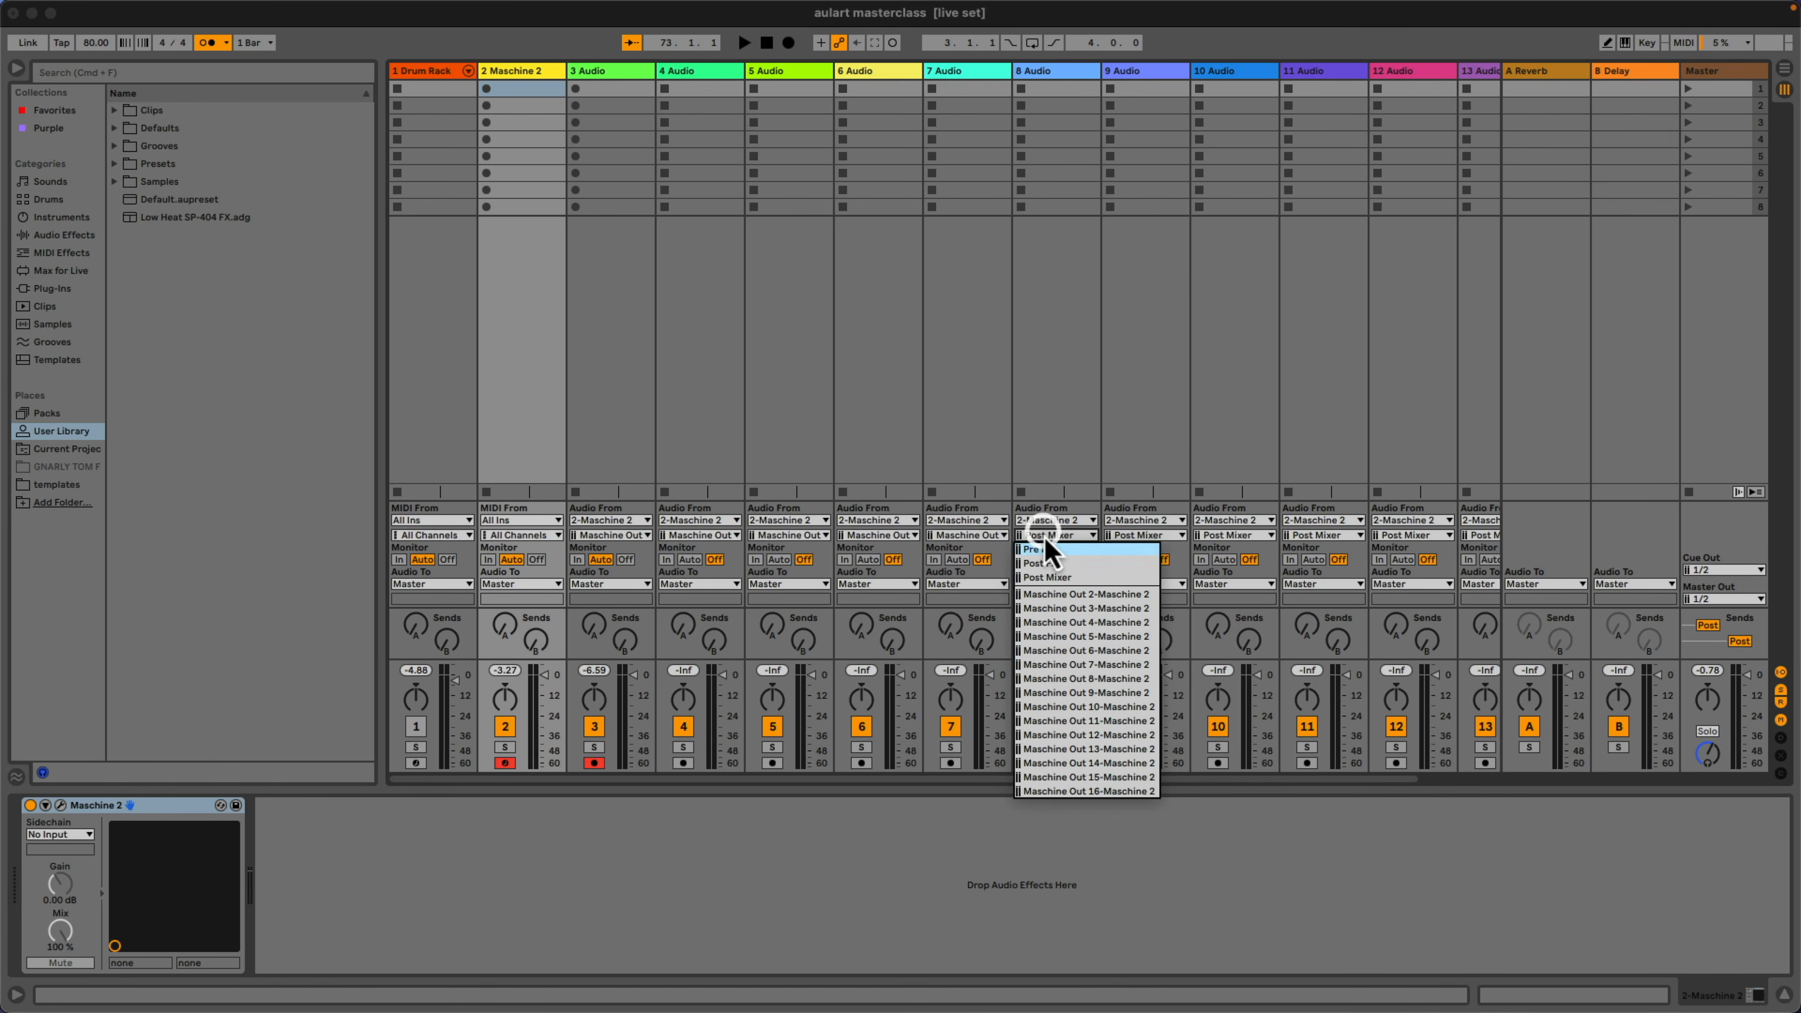
{"action": "left_click", "coordinate": [1079, 664]}
{"action": "left_click", "coordinate": [1137, 536]}
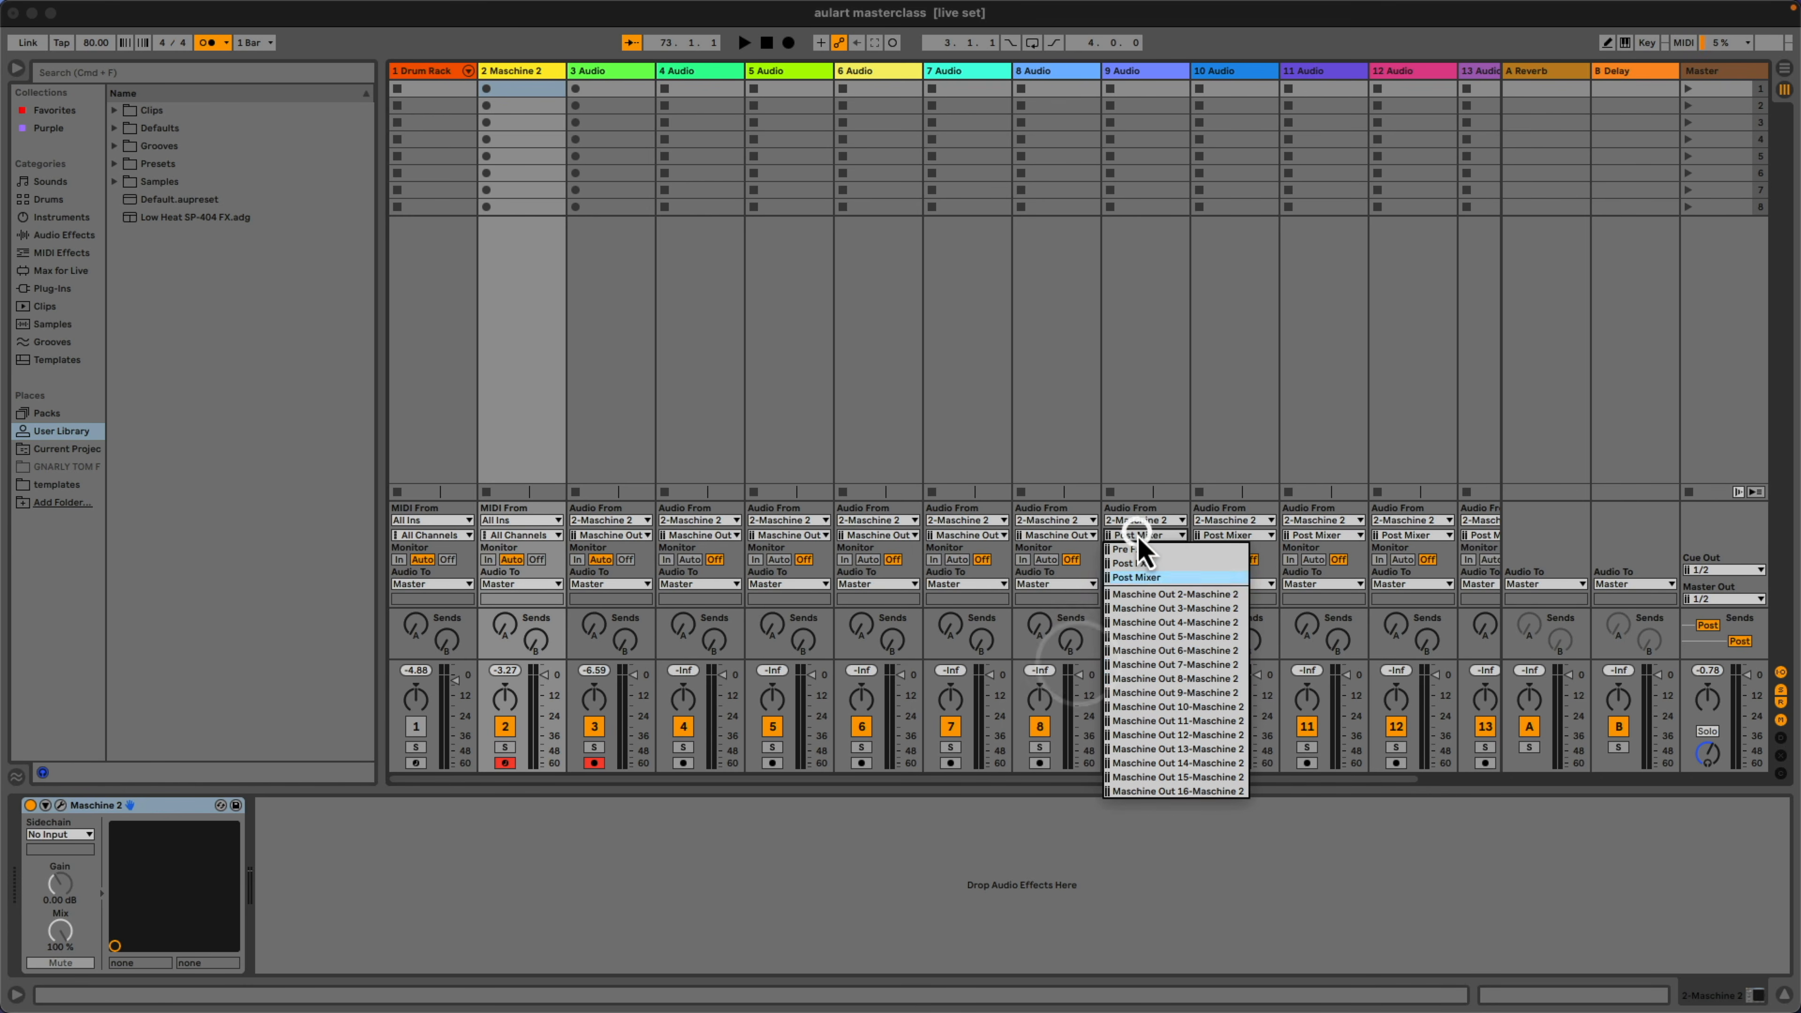
{"action": "left_click", "coordinate": [1152, 679]}
Set the input channels of the 10, 11 and 12 Audio tracks to Maschine Out 9, Maschine Out 10 and Maschine Out 11 respectively
{"action": "left_click", "coordinate": [1233, 535]}
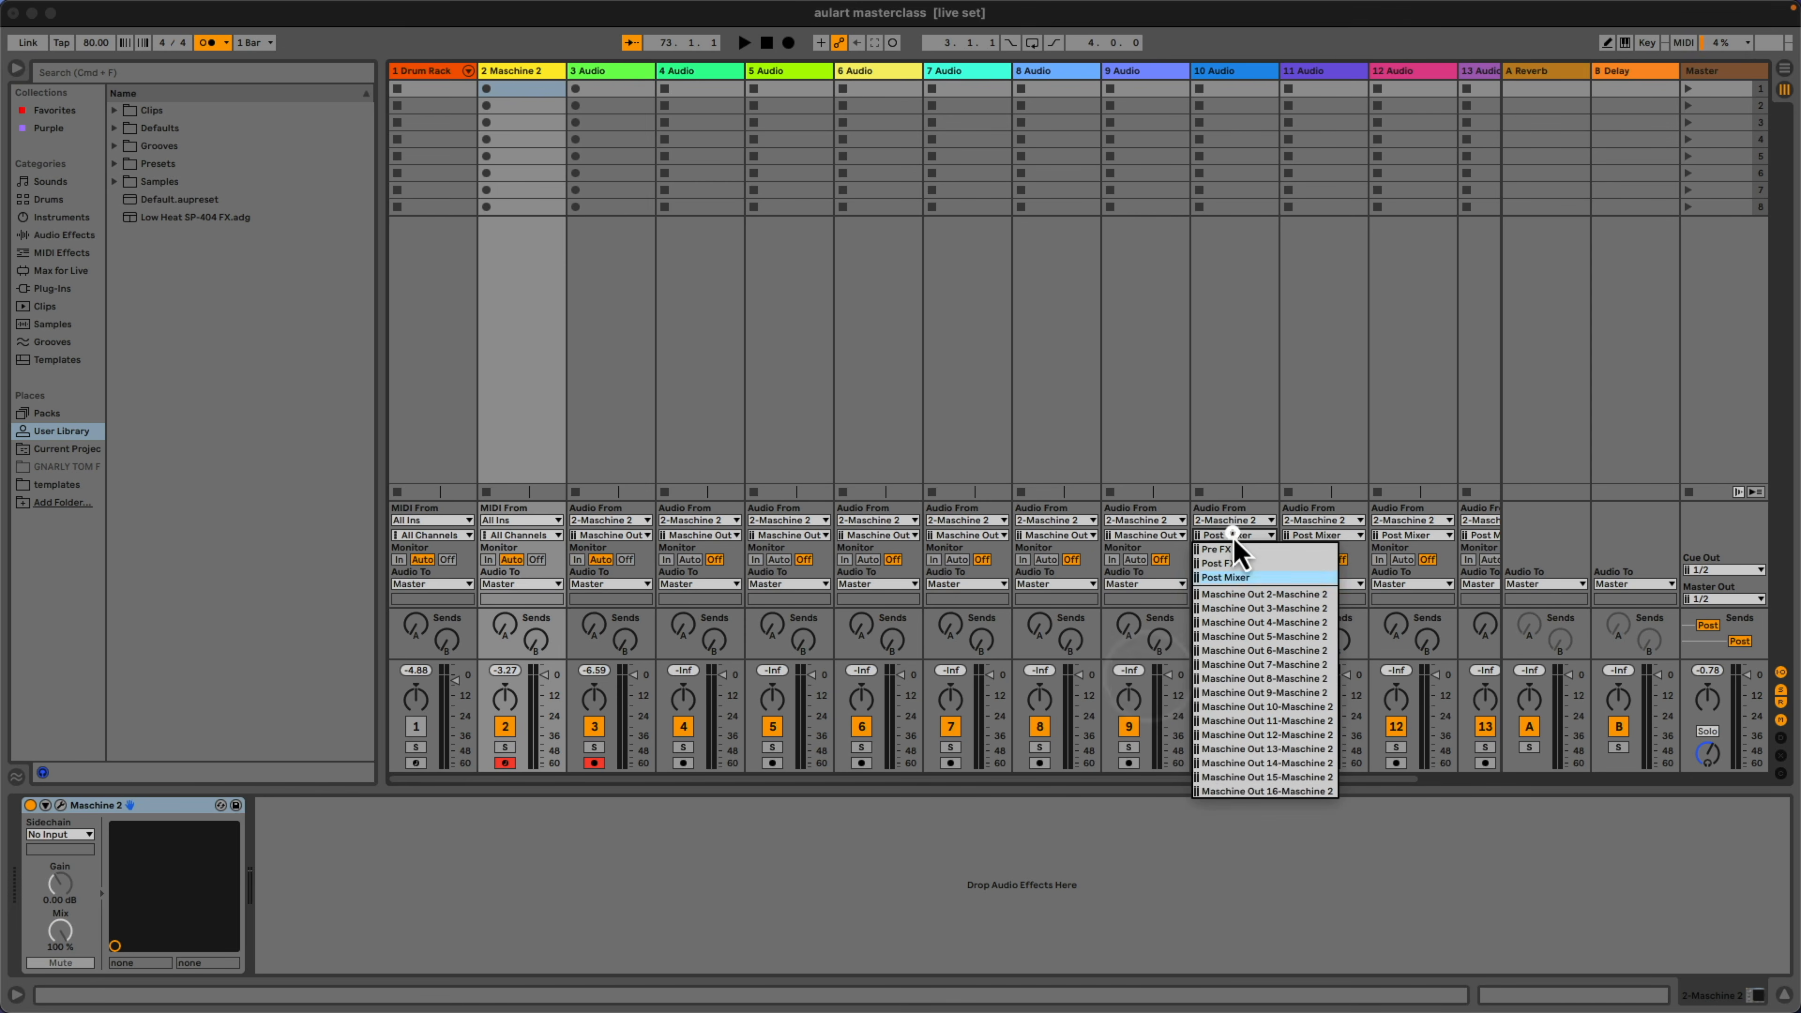
{"action": "left_click", "coordinate": [1234, 694]}
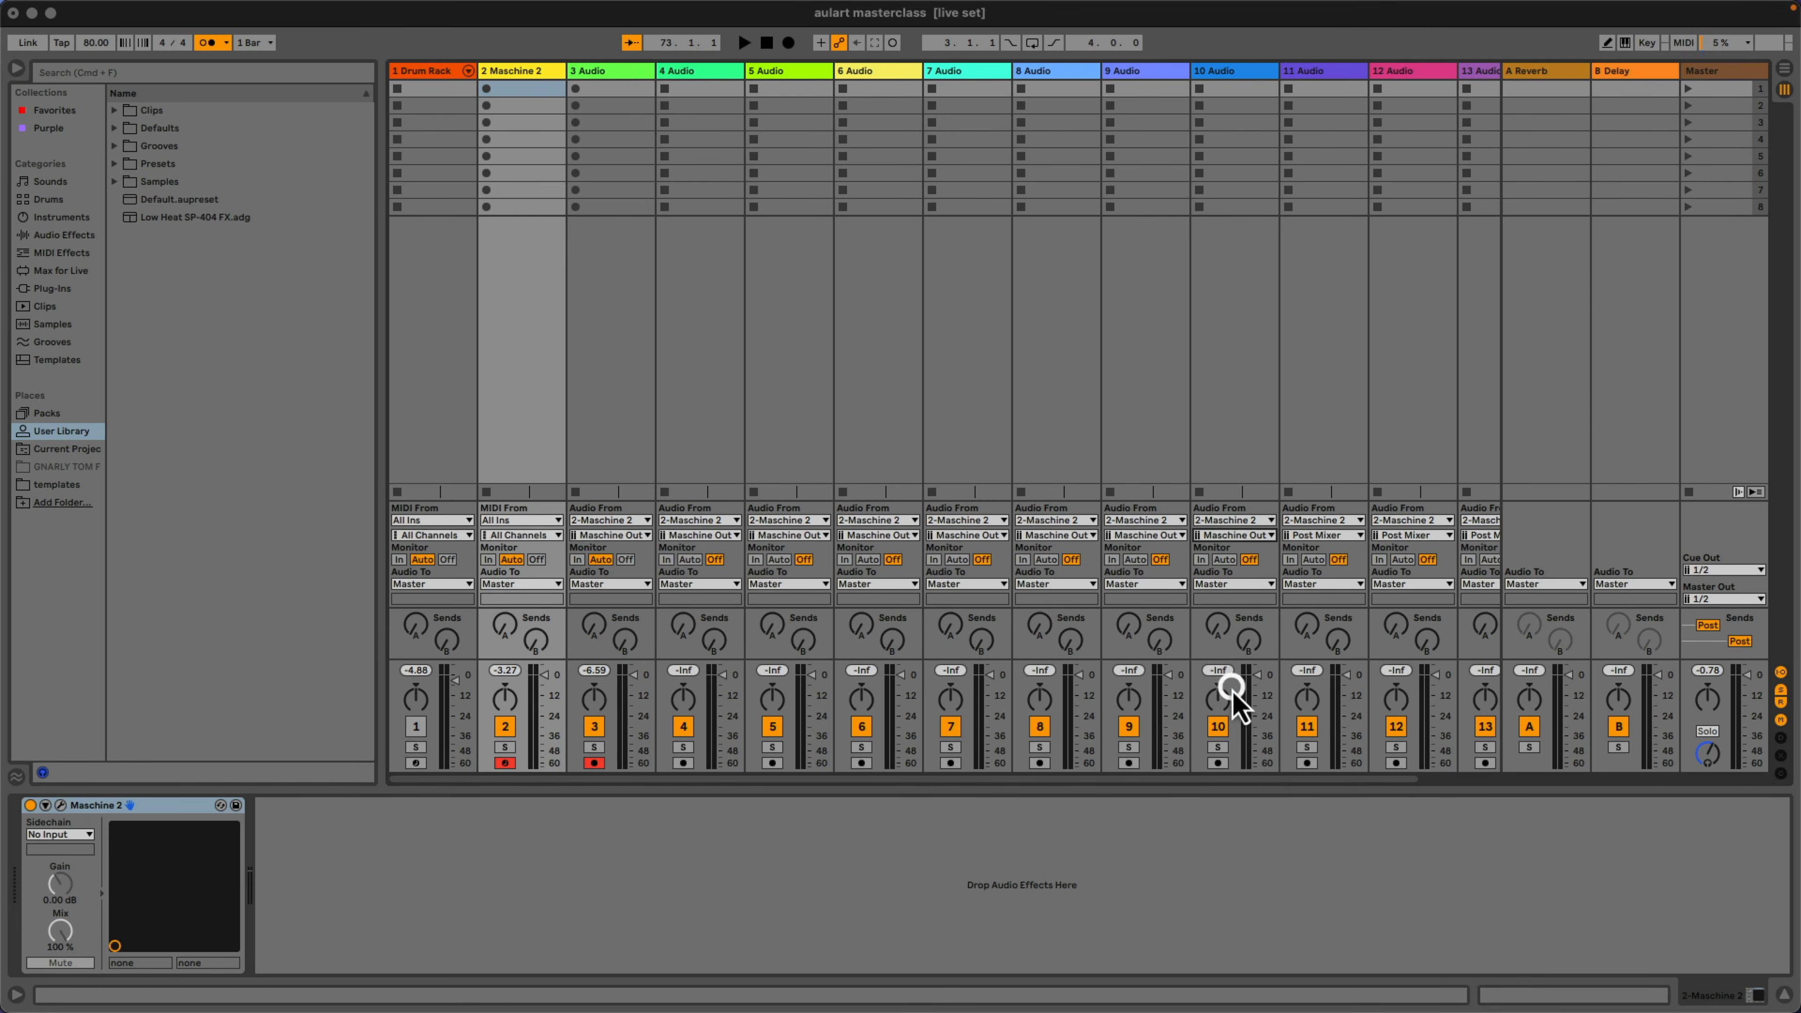
{"action": "left_click", "coordinate": [1351, 536]}
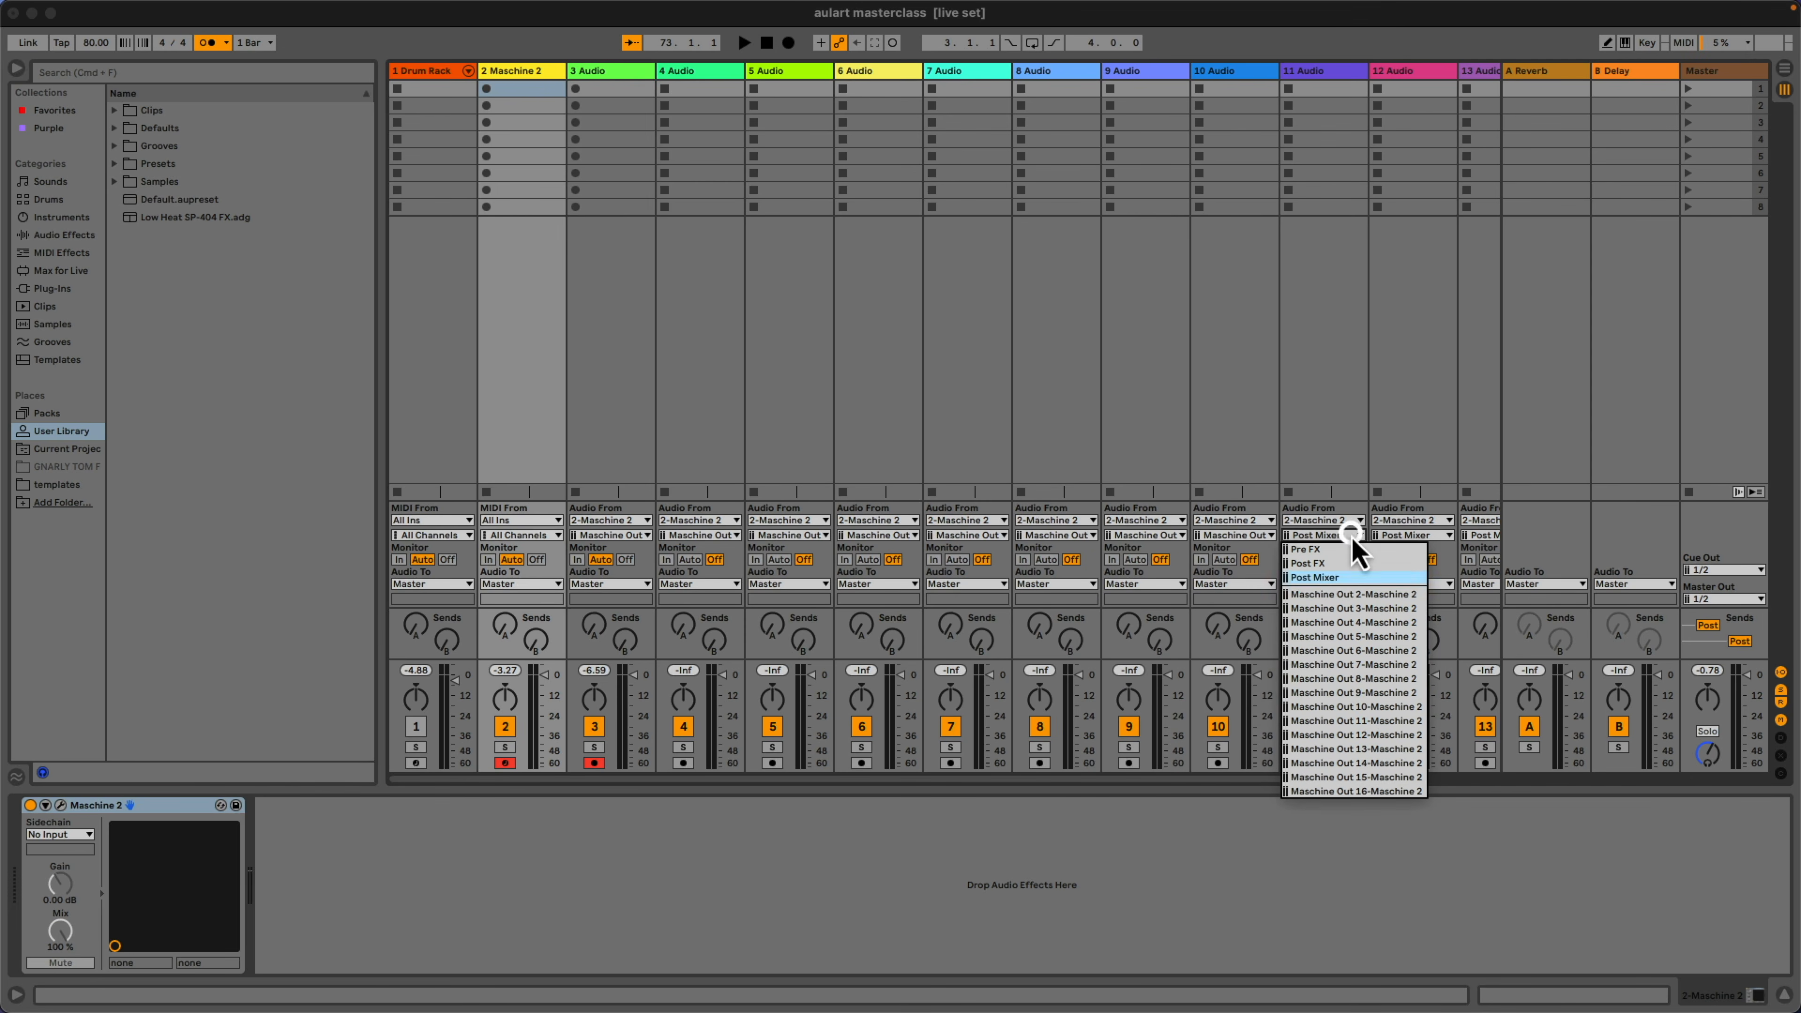
{"action": "left_click", "coordinate": [1366, 709]}
{"action": "left_click", "coordinate": [1408, 537]}
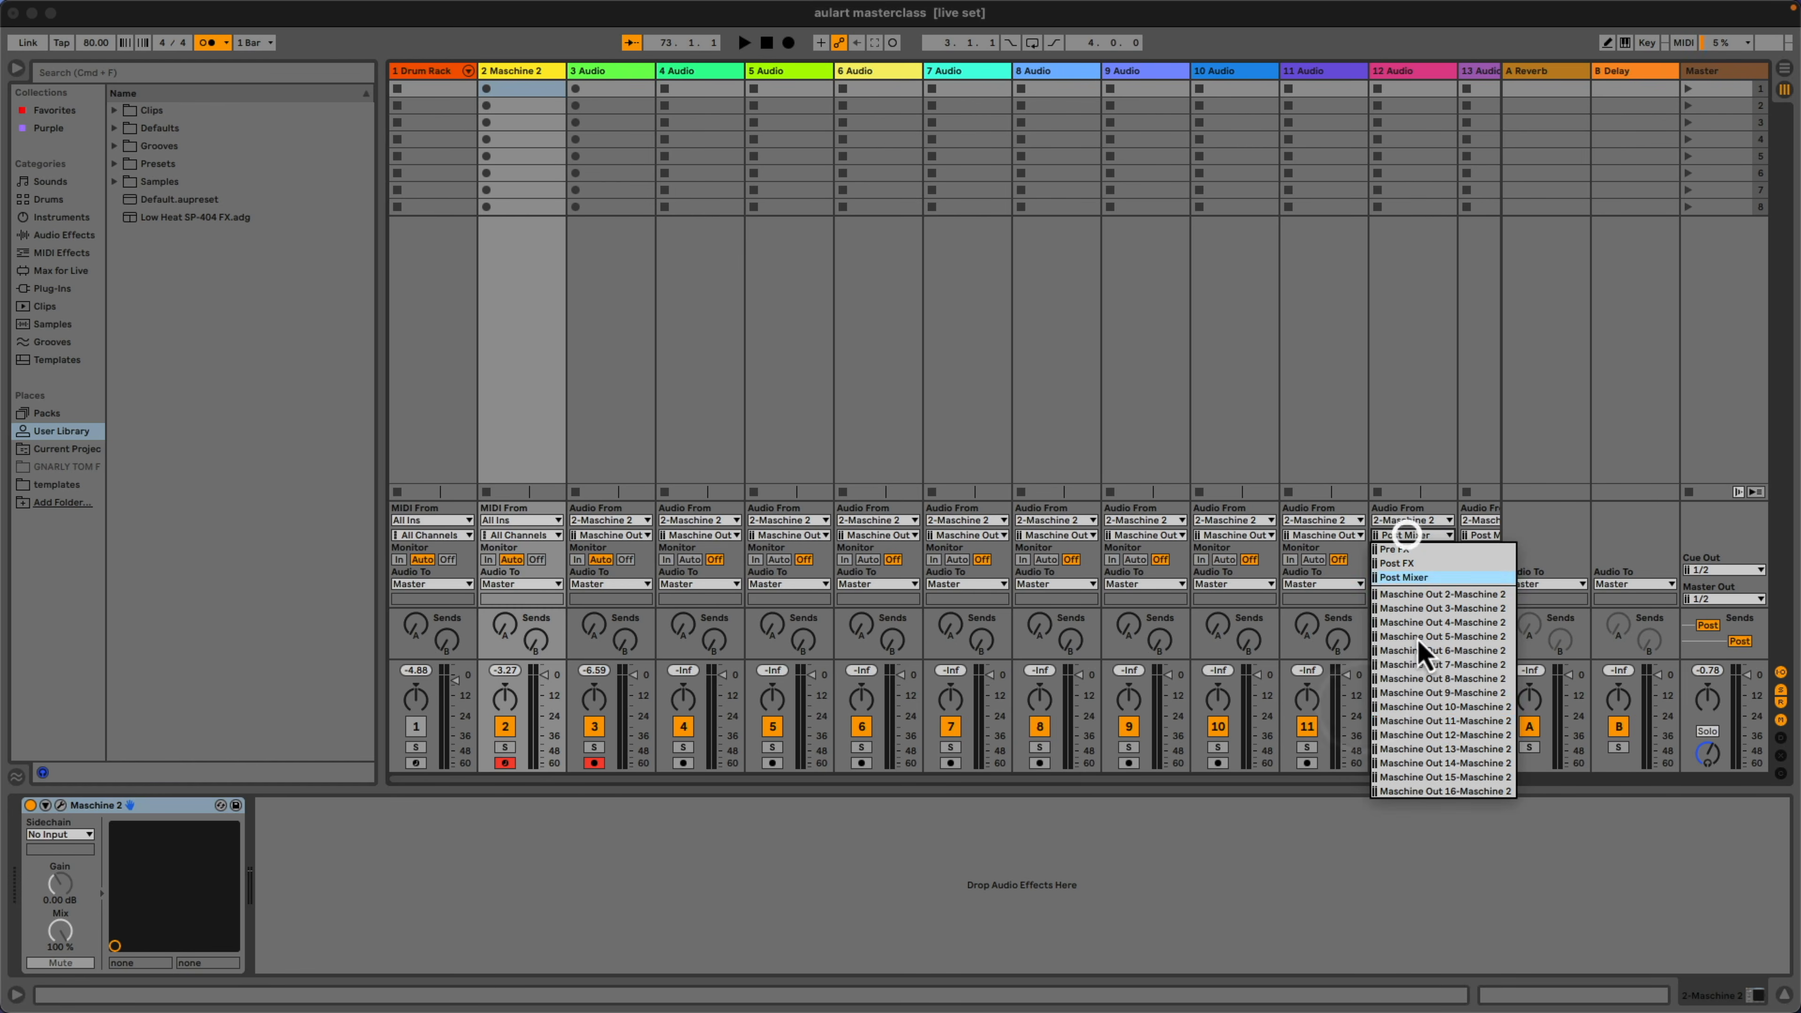
{"action": "left_click", "coordinate": [1425, 722]}
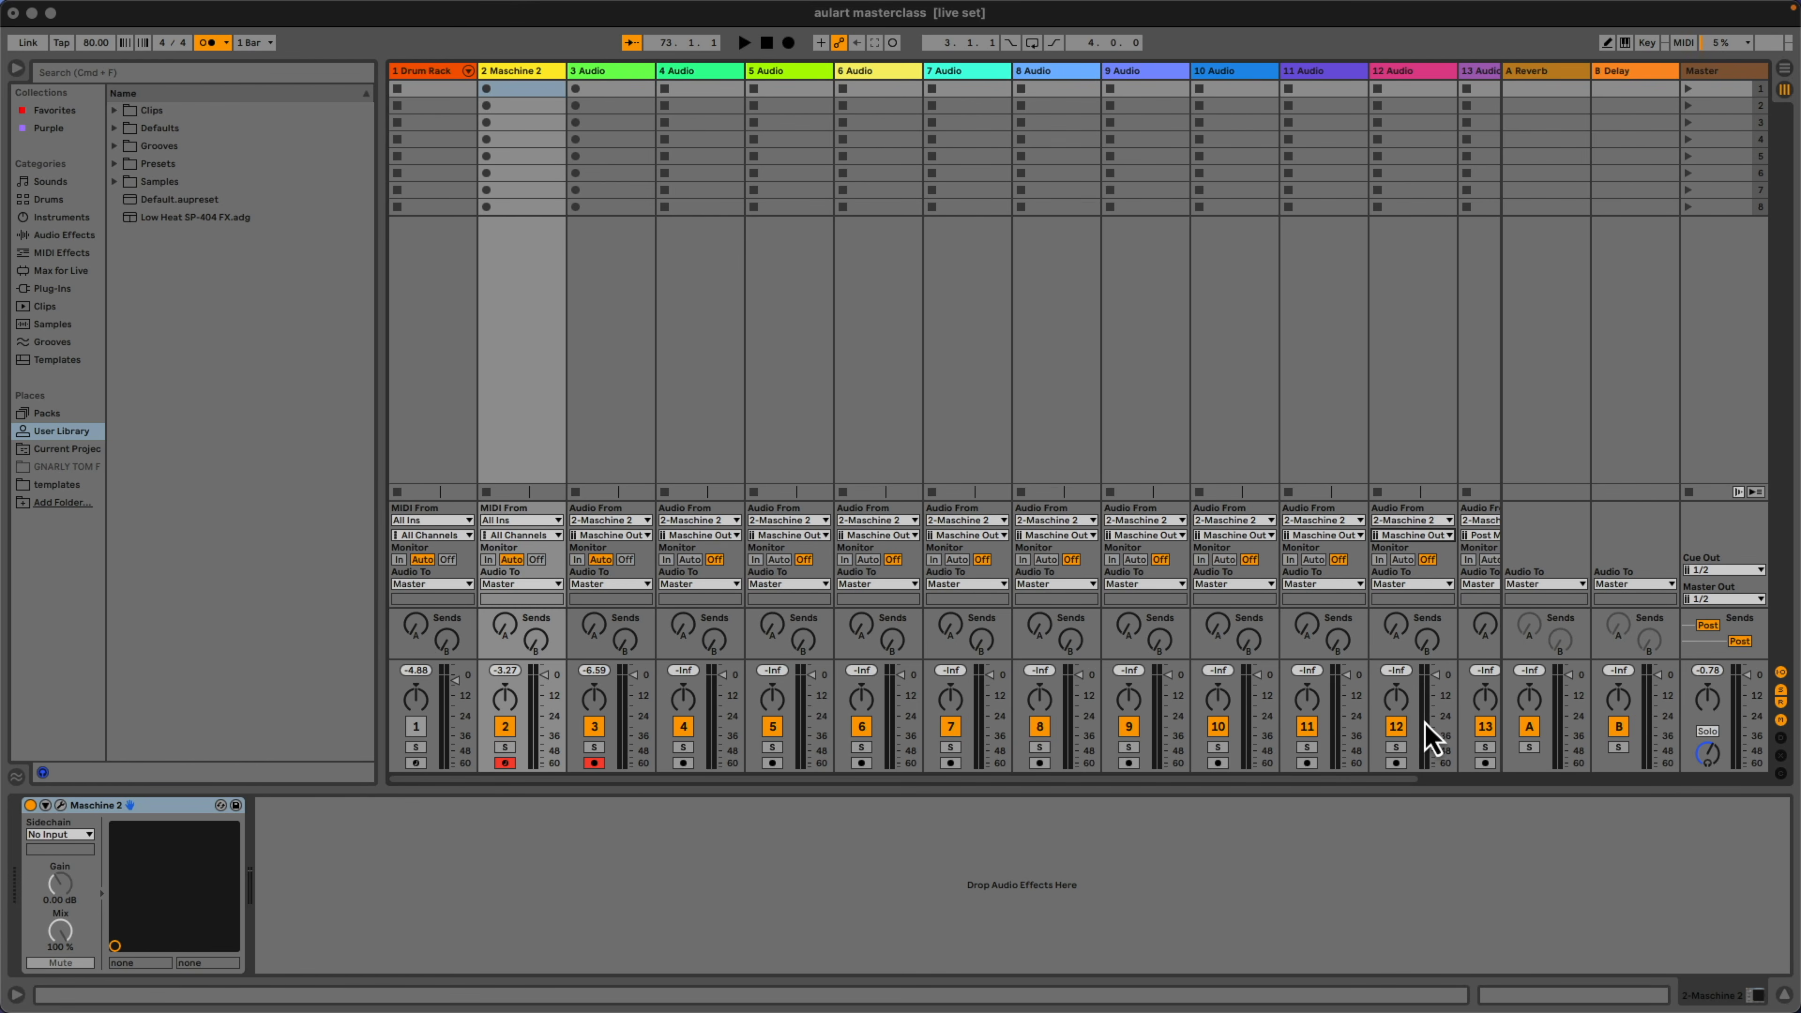
Select the tracks from 3 Audio to 12 Audio, arm them all for recording and set their monitoring to Auto
{"action": "left_click", "coordinate": [597, 77]}
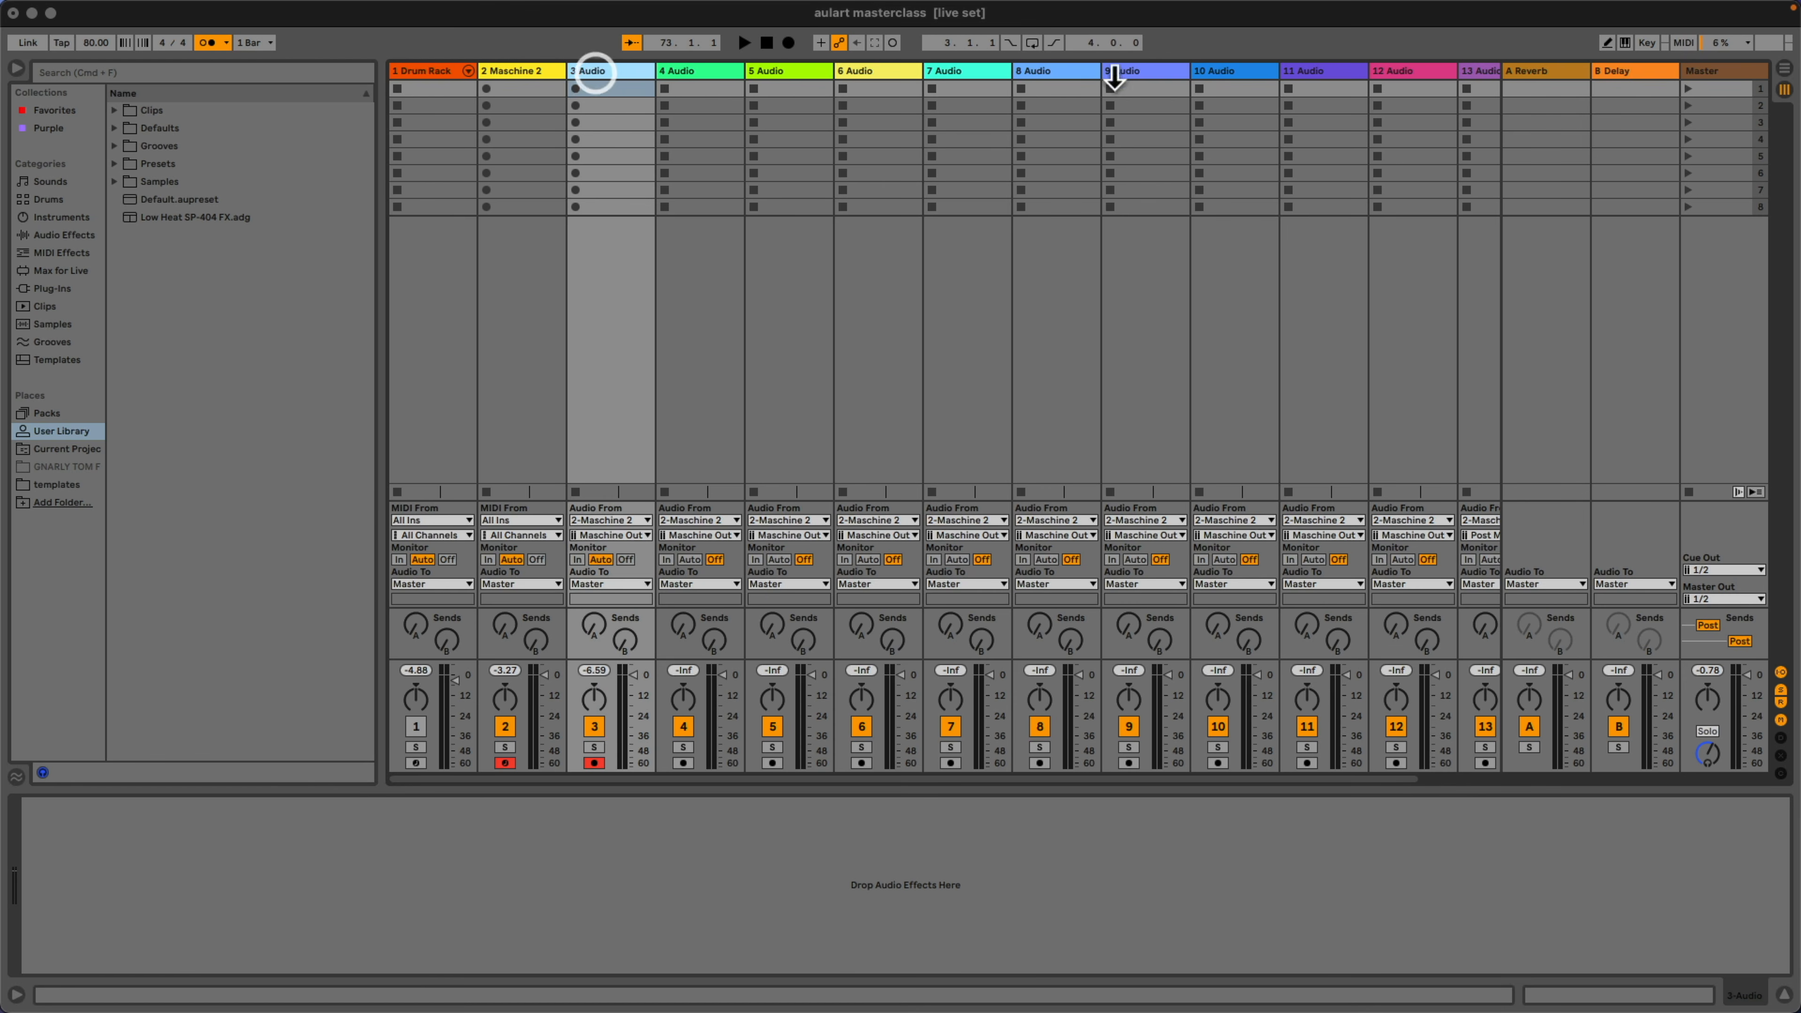
{"action": "left_click", "coordinate": [1445, 74], "text": "shift"}
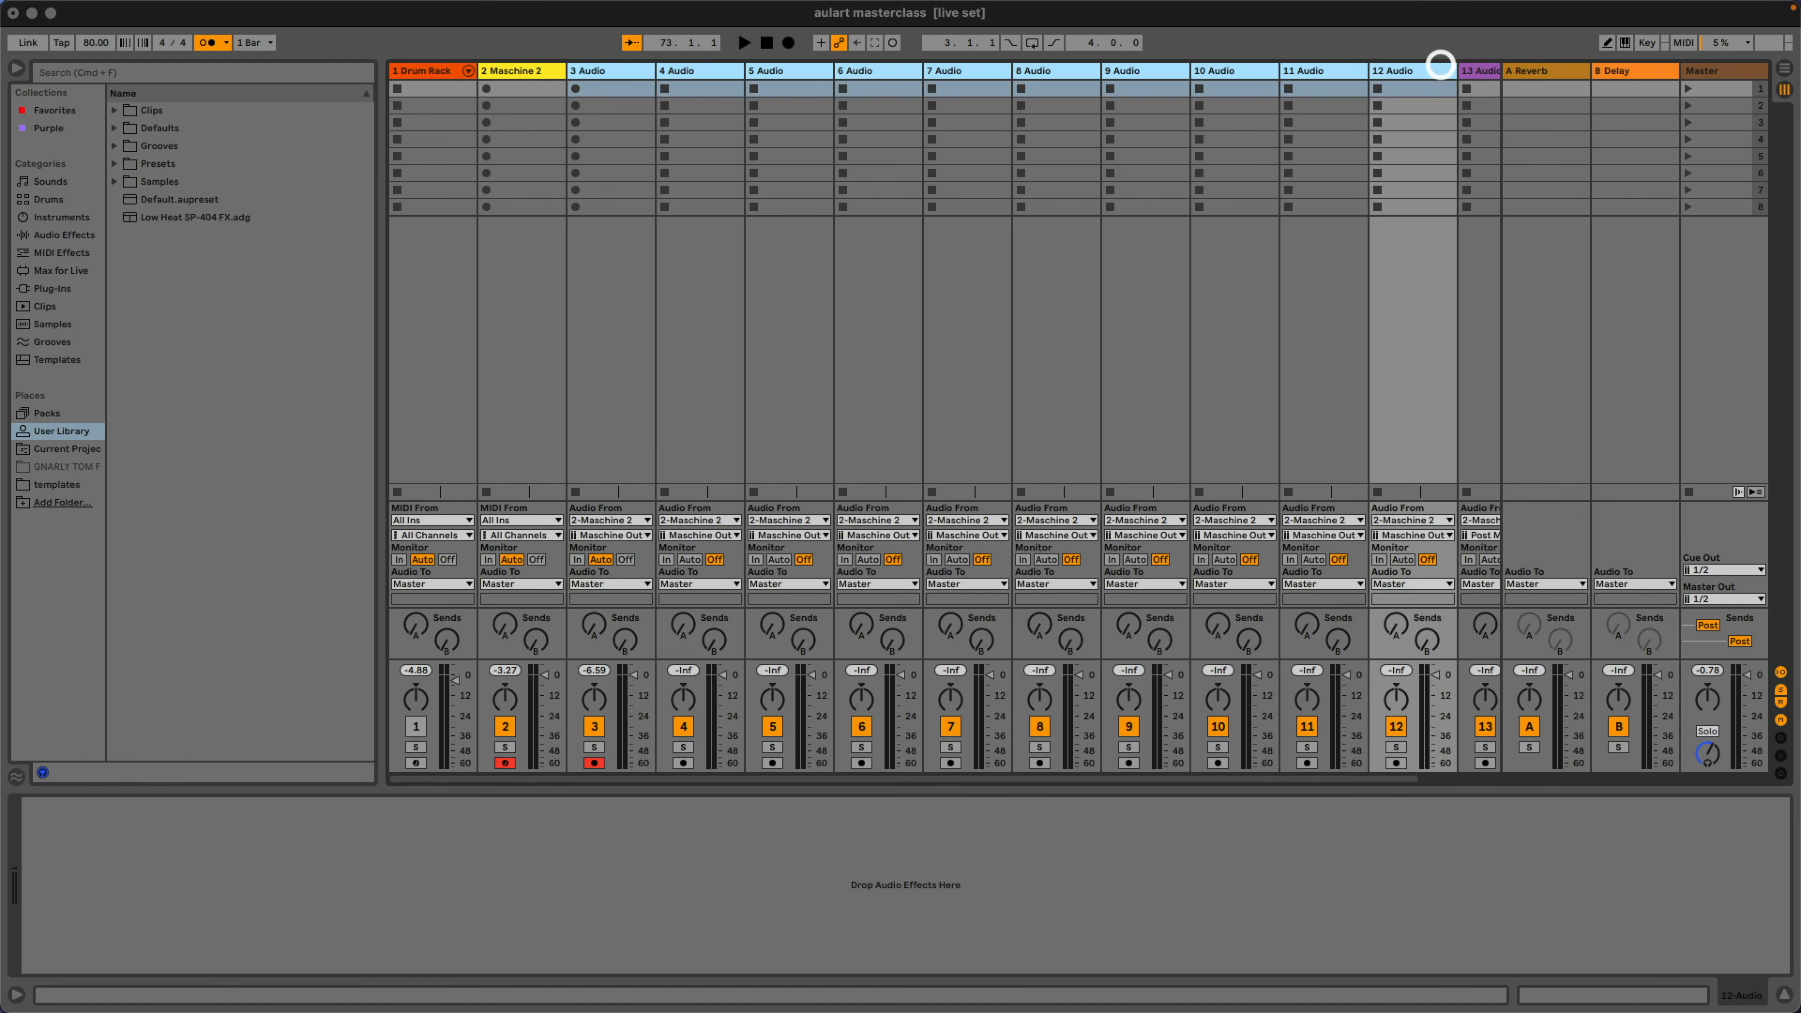
{"action": "left_click", "coordinate": [685, 763]}
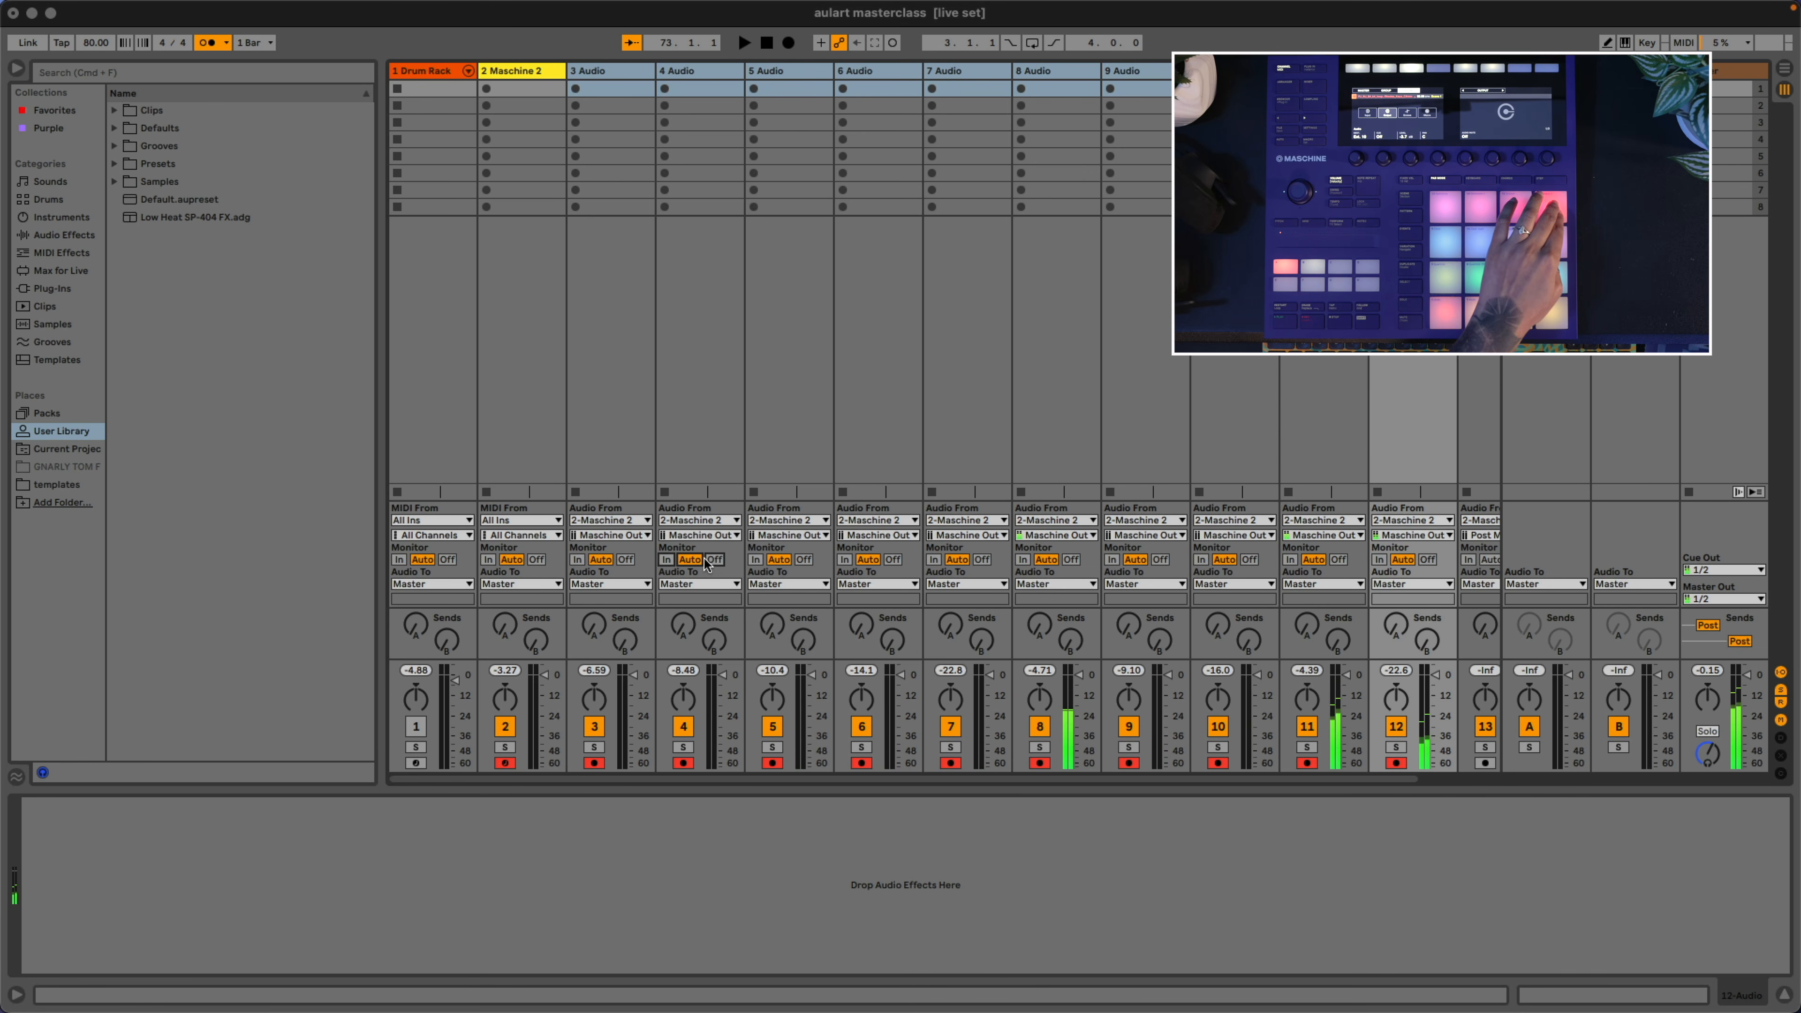
Insert a new audio track directly after the 3 Audio track
{"action": "left_click", "coordinate": [970, 71]}
{"action": "left_click", "coordinate": [673, 70]}
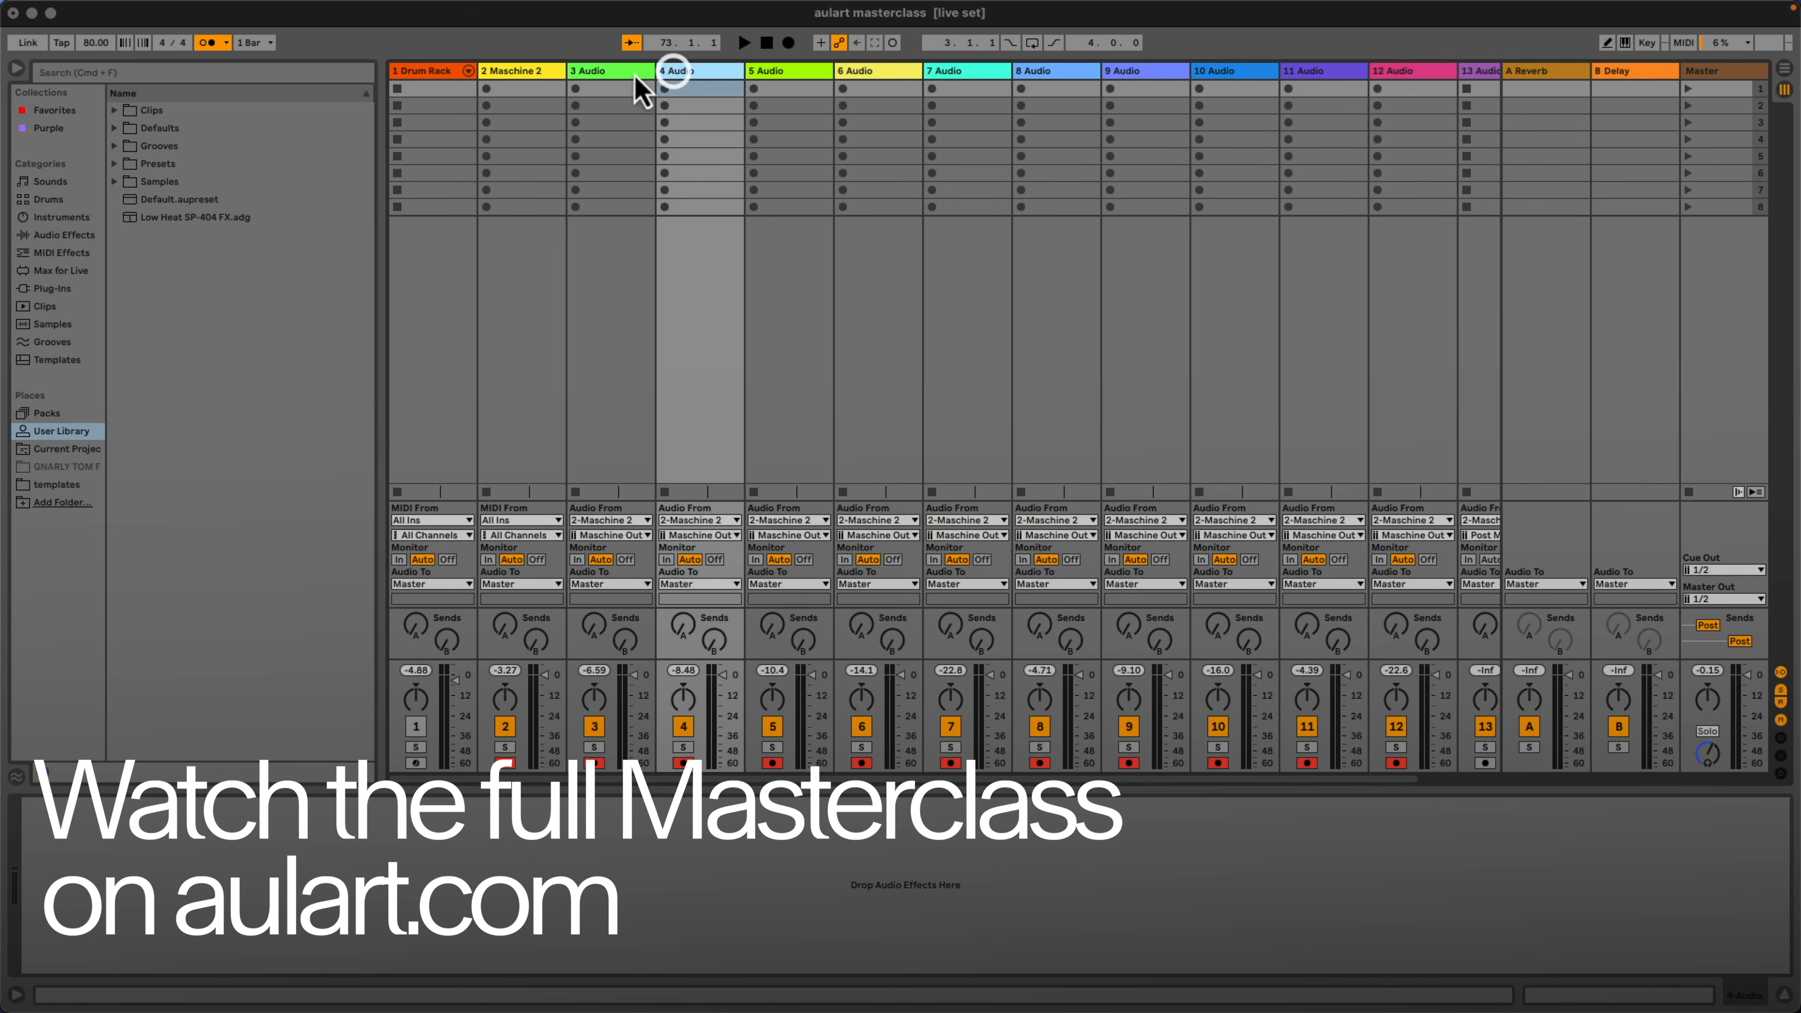
{"action": "right_click", "coordinate": [595, 74]}
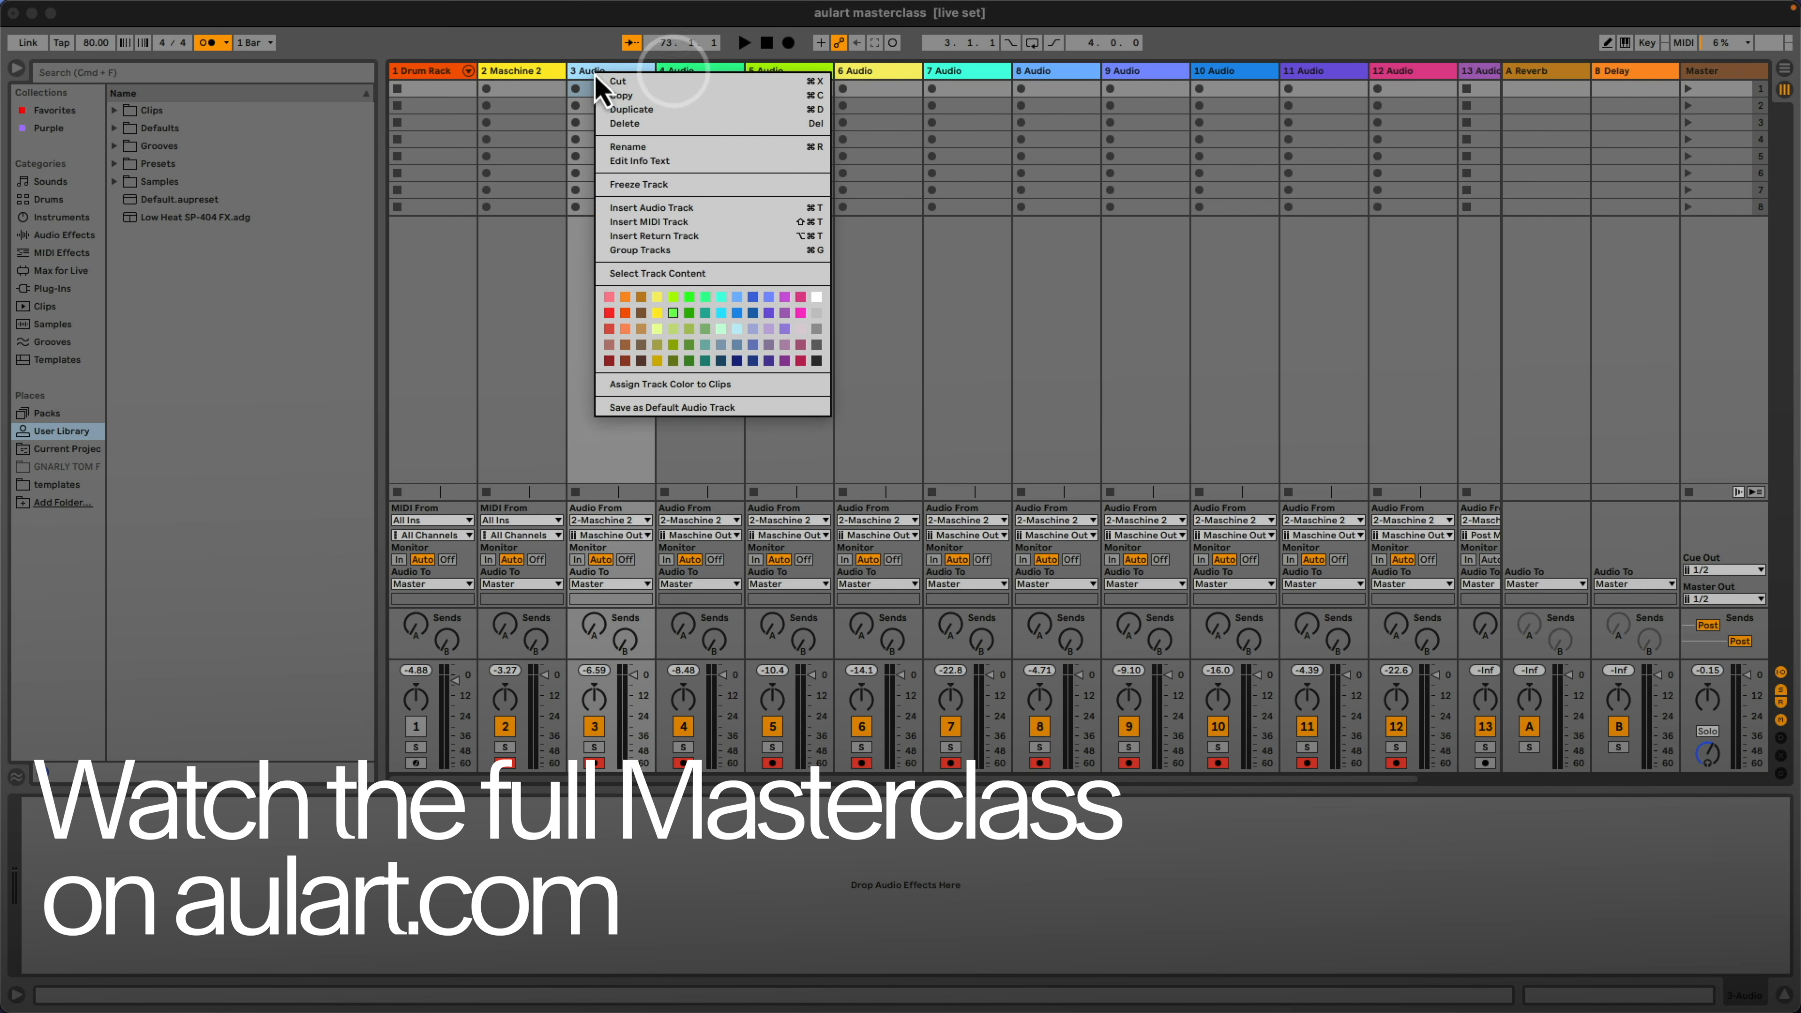
{"action": "left_click", "coordinate": [667, 208]}
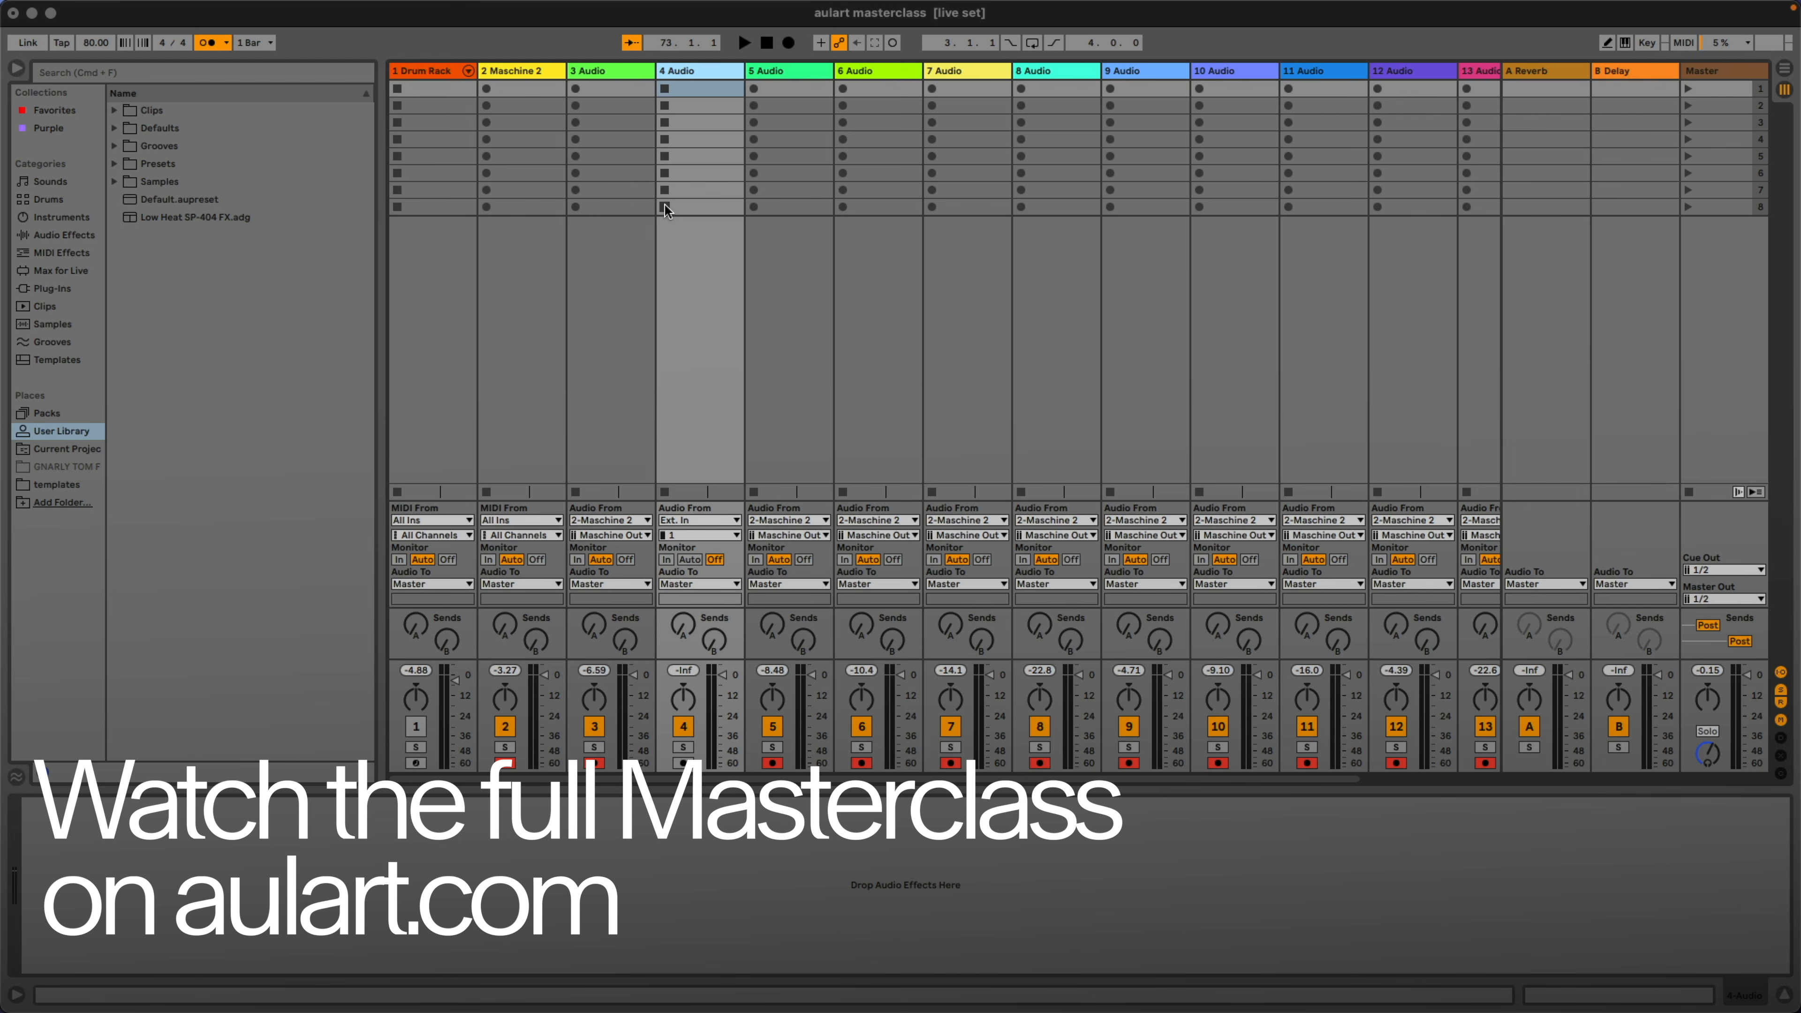
Rename the 3 Audio to 12 Audio tracks kick, snare, hat 1, hat 2, open hat, 808, rim, ride, chords and crash respectively
{"action": "left_click", "coordinate": [608, 72]}
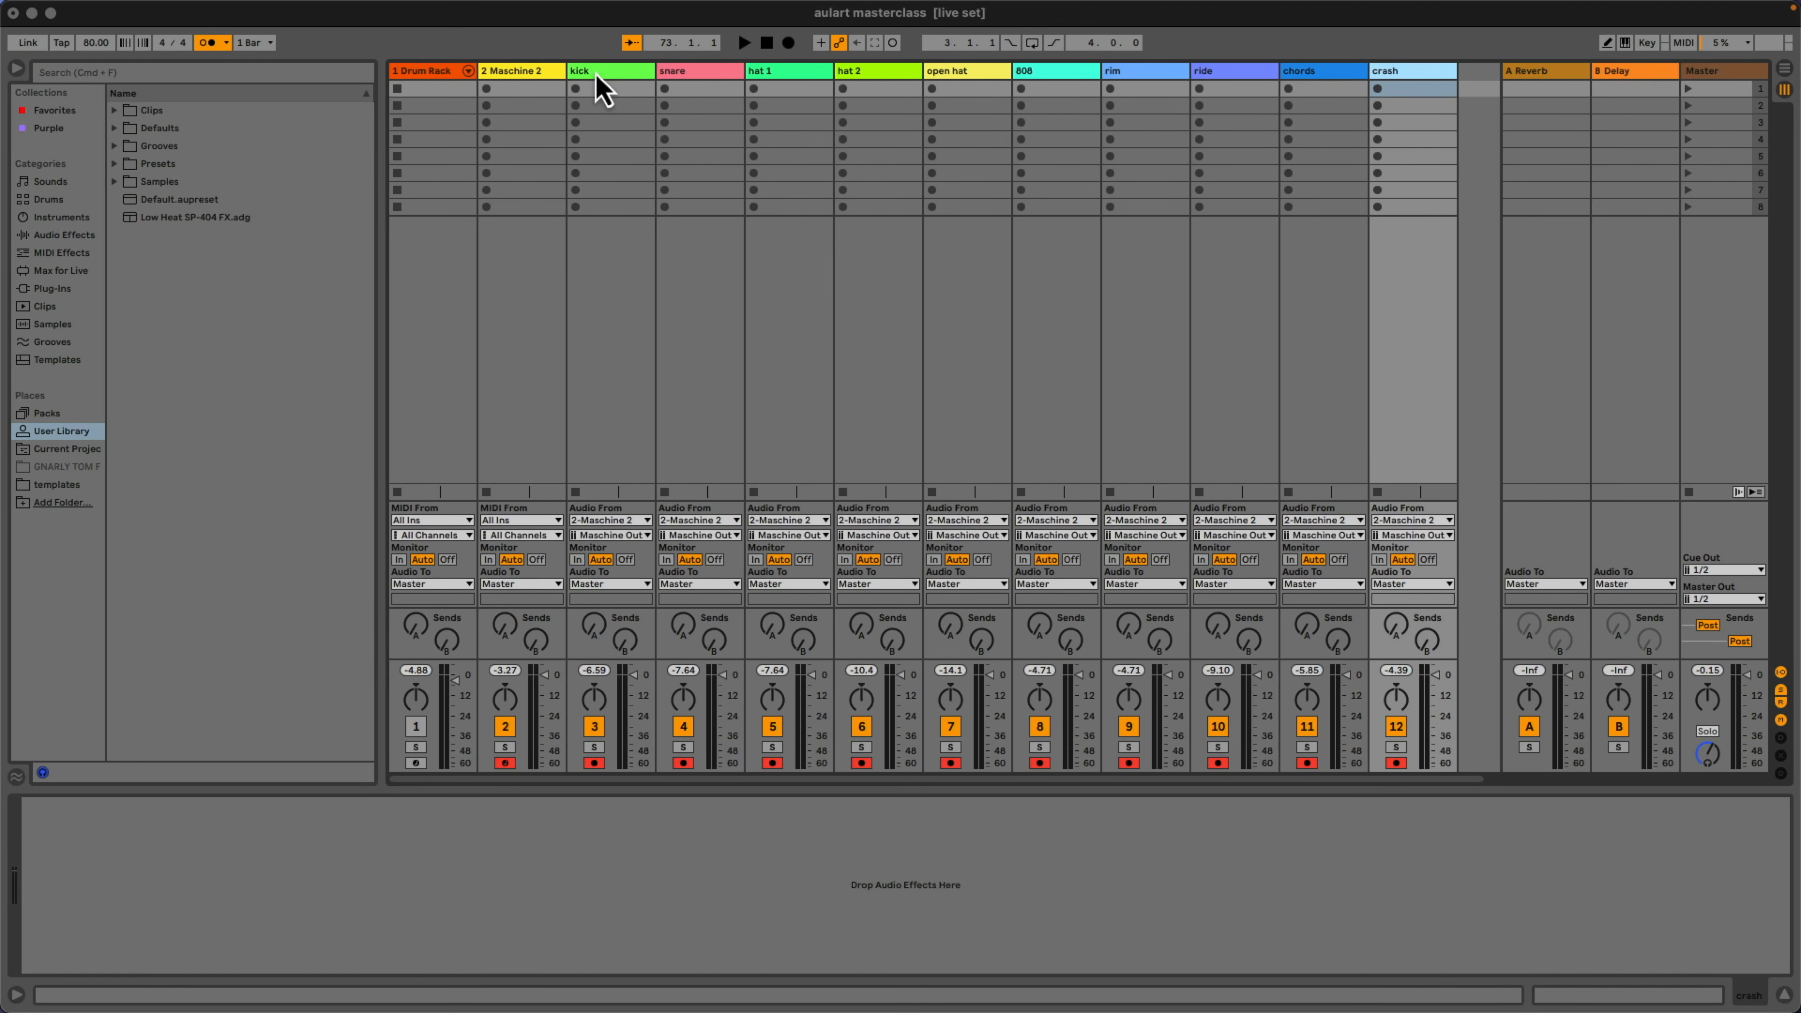
Reorder the audio tracks to kick, snare, rim, hat 1, hat 2, open hat, crash, ride, 808 and chords
{"action": "left_click_drag", "start_coordinate": [1418, 72], "coordinate": [1008, 77]}
{"action": "left_click", "coordinate": [1146, 72]}
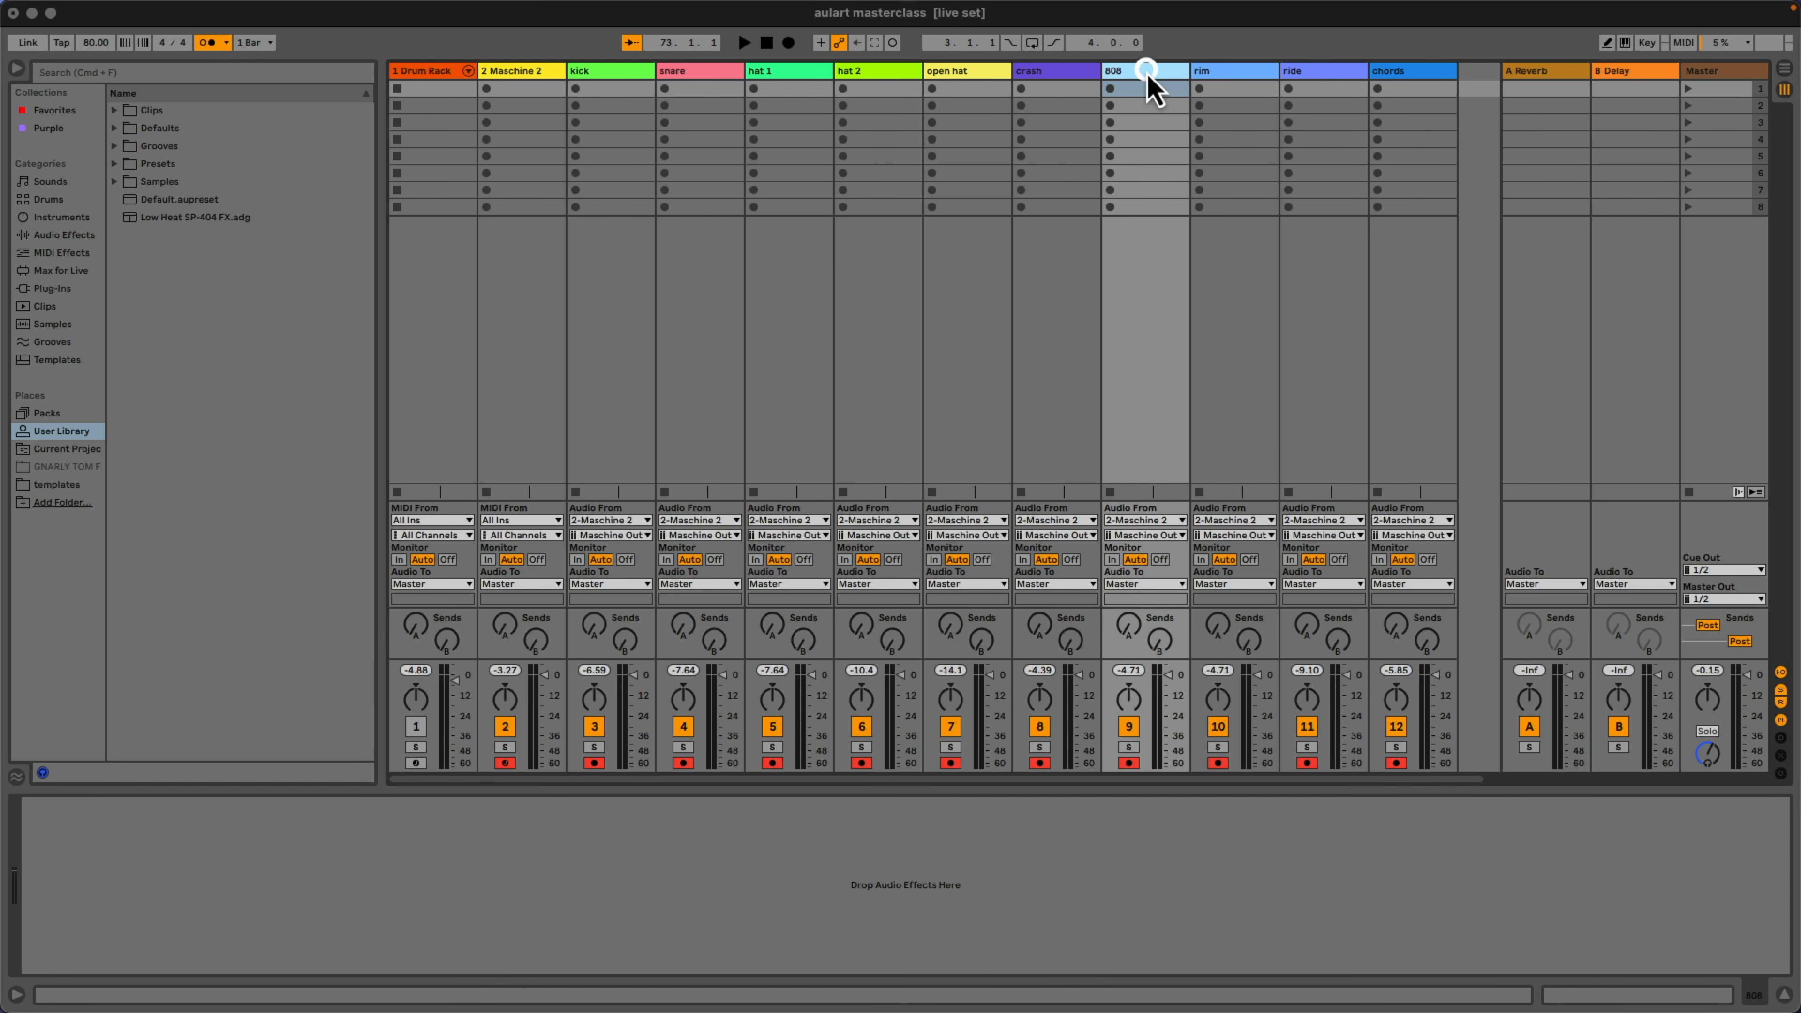
{"action": "left_click", "coordinate": [1237, 70]}
{"action": "left_click_drag", "start_coordinate": [1298, 71], "coordinate": [1128, 73]}
{"action": "left_click_drag", "start_coordinate": [1299, 74], "coordinate": [771, 70]}
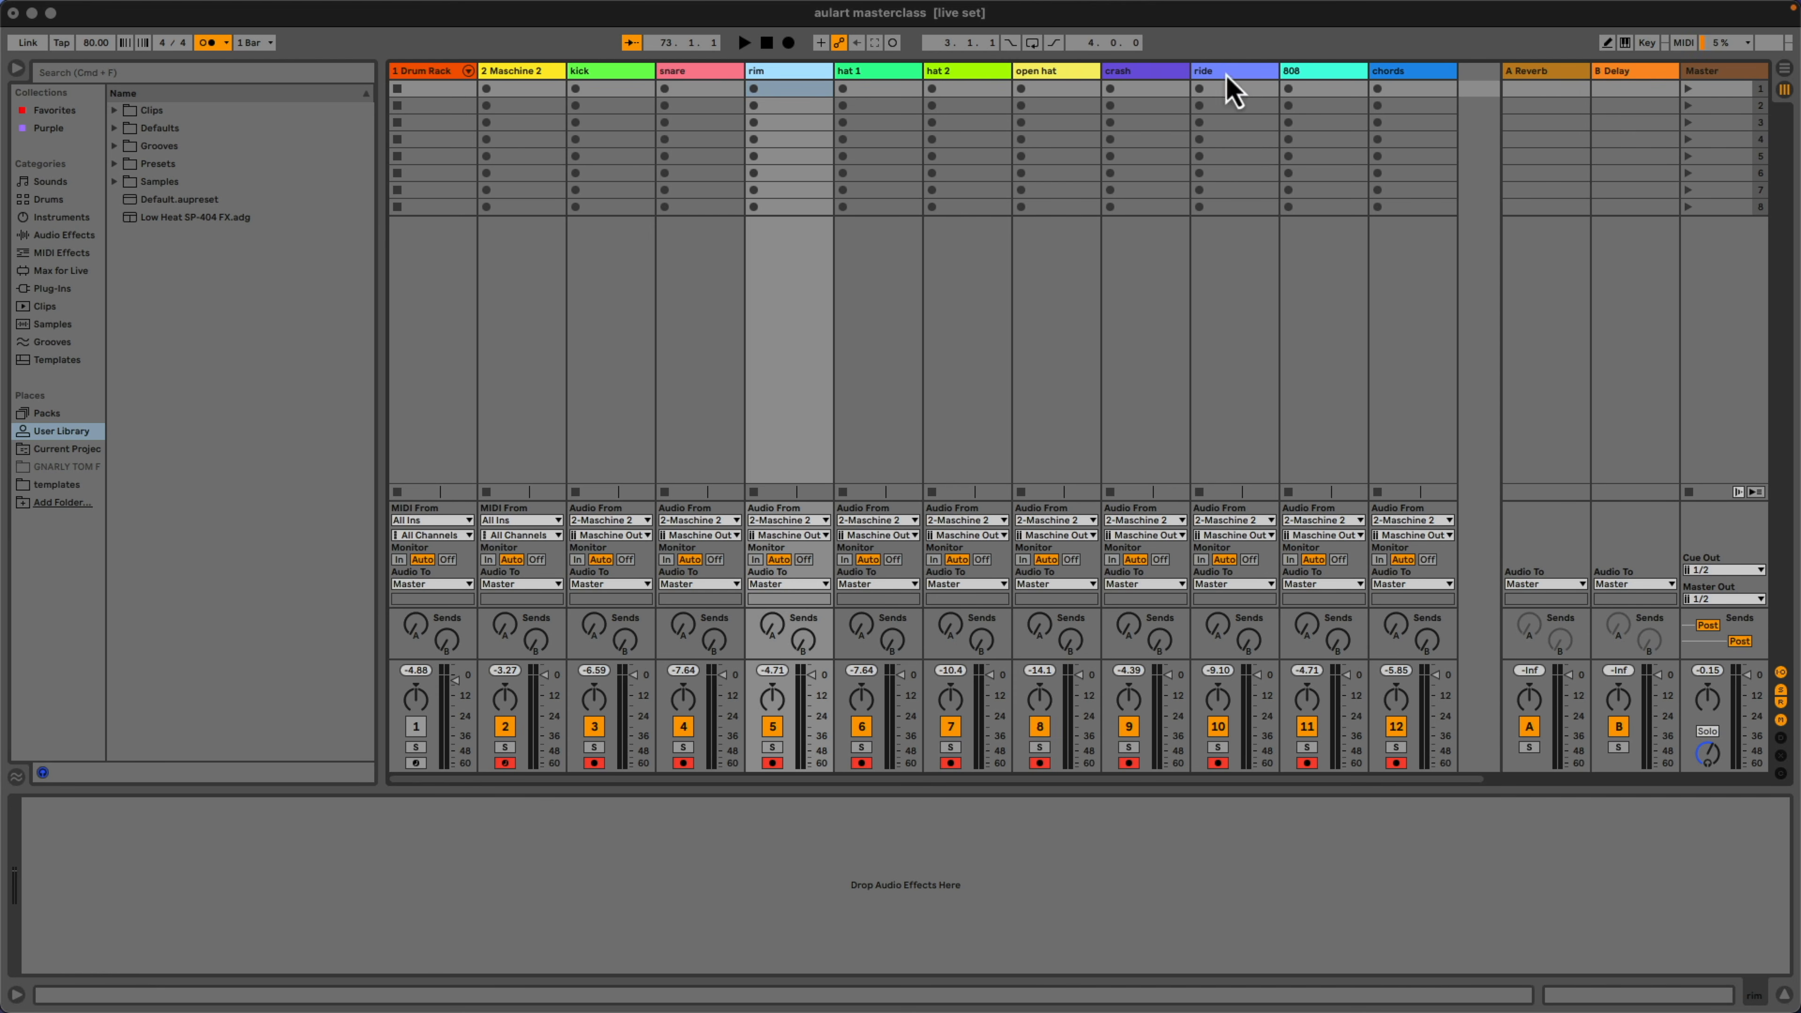
{"action": "left_click", "coordinate": [1418, 72]}
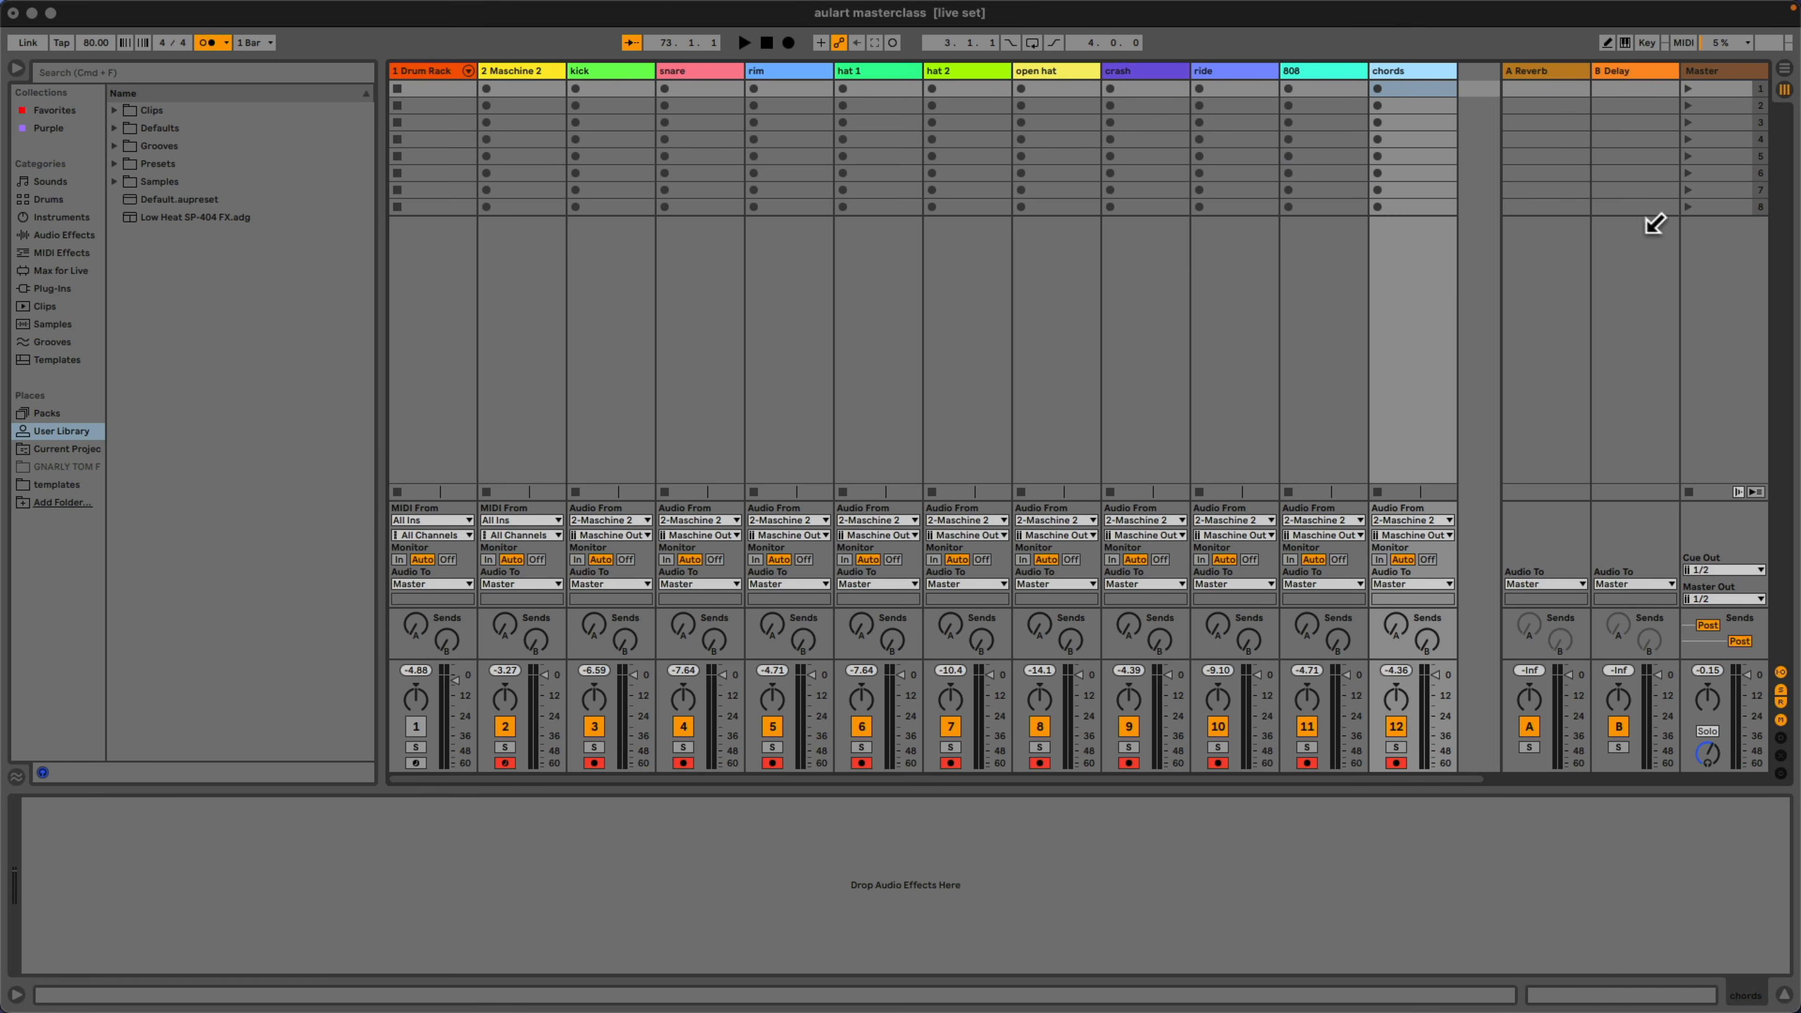
Record the Maschine performance onto all armed tracks in the Arrangement View, ending the take at about bar 12
{"action": "left_click", "coordinate": [1783, 71]}
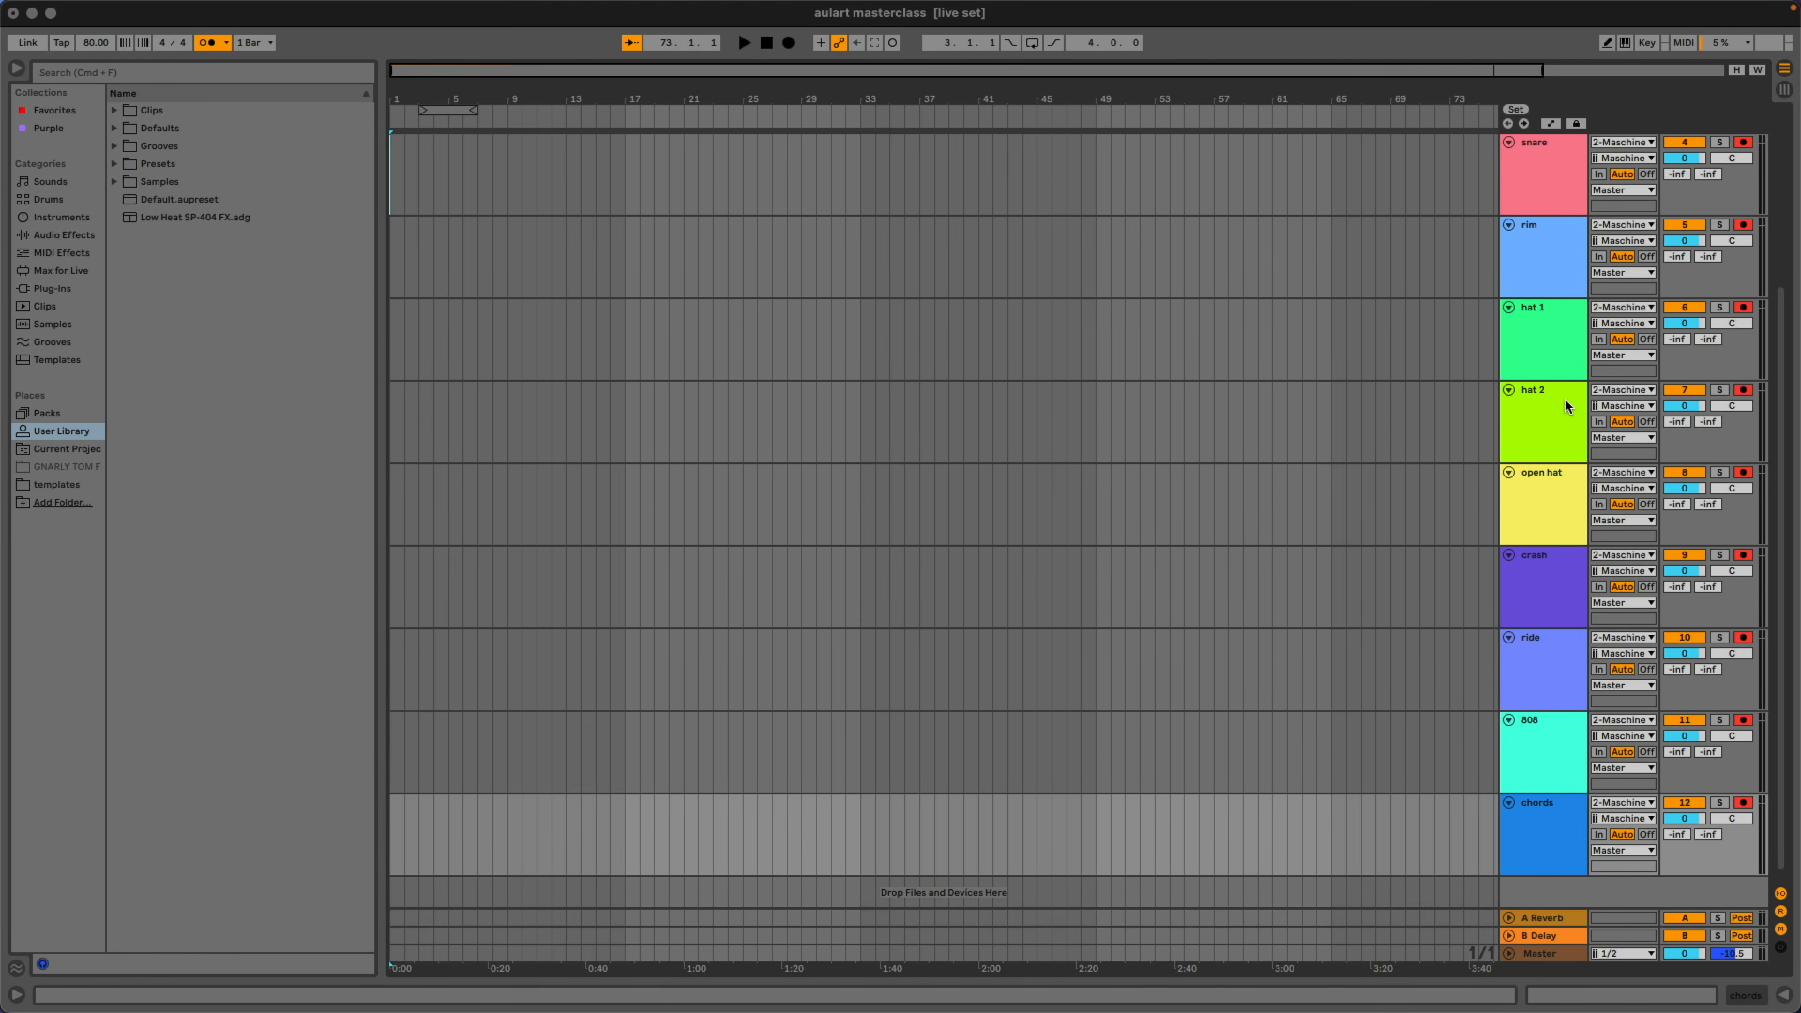
{"action": "scroll", "coordinate": [1566, 399], "scroll_direction": "up", "scroll_amount": 5}
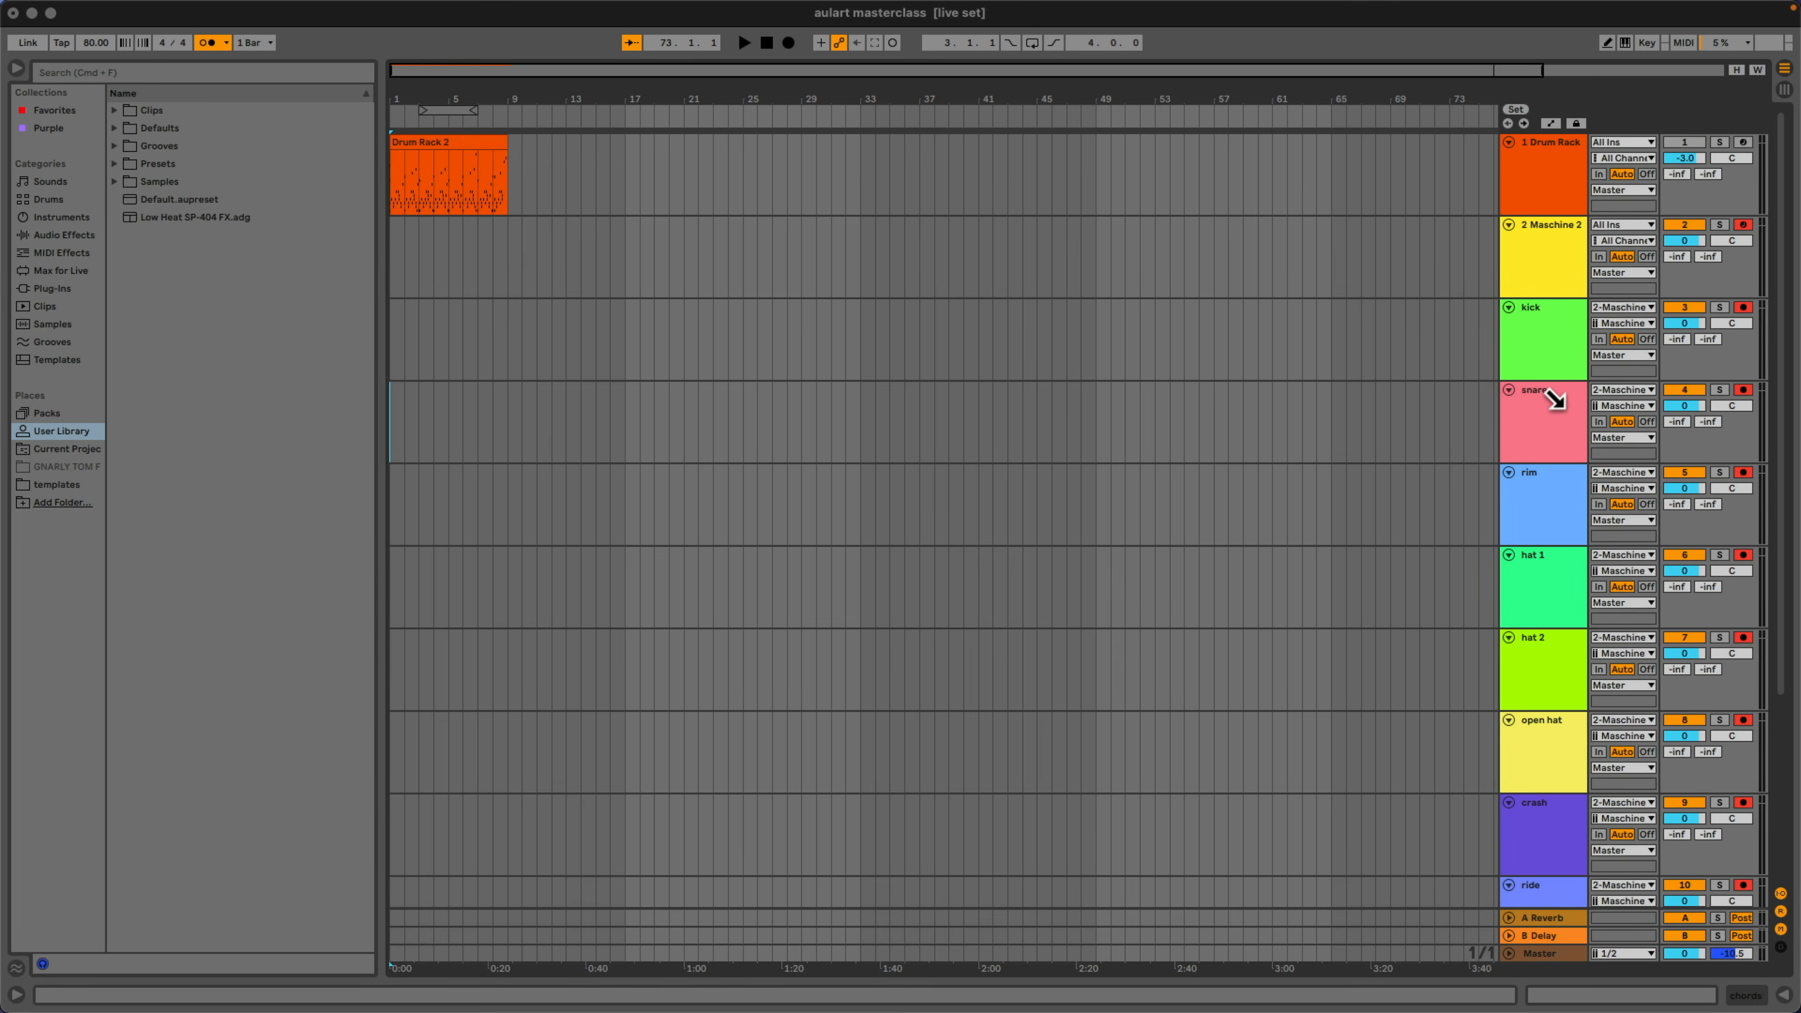
{"action": "left_click", "coordinate": [788, 43]}
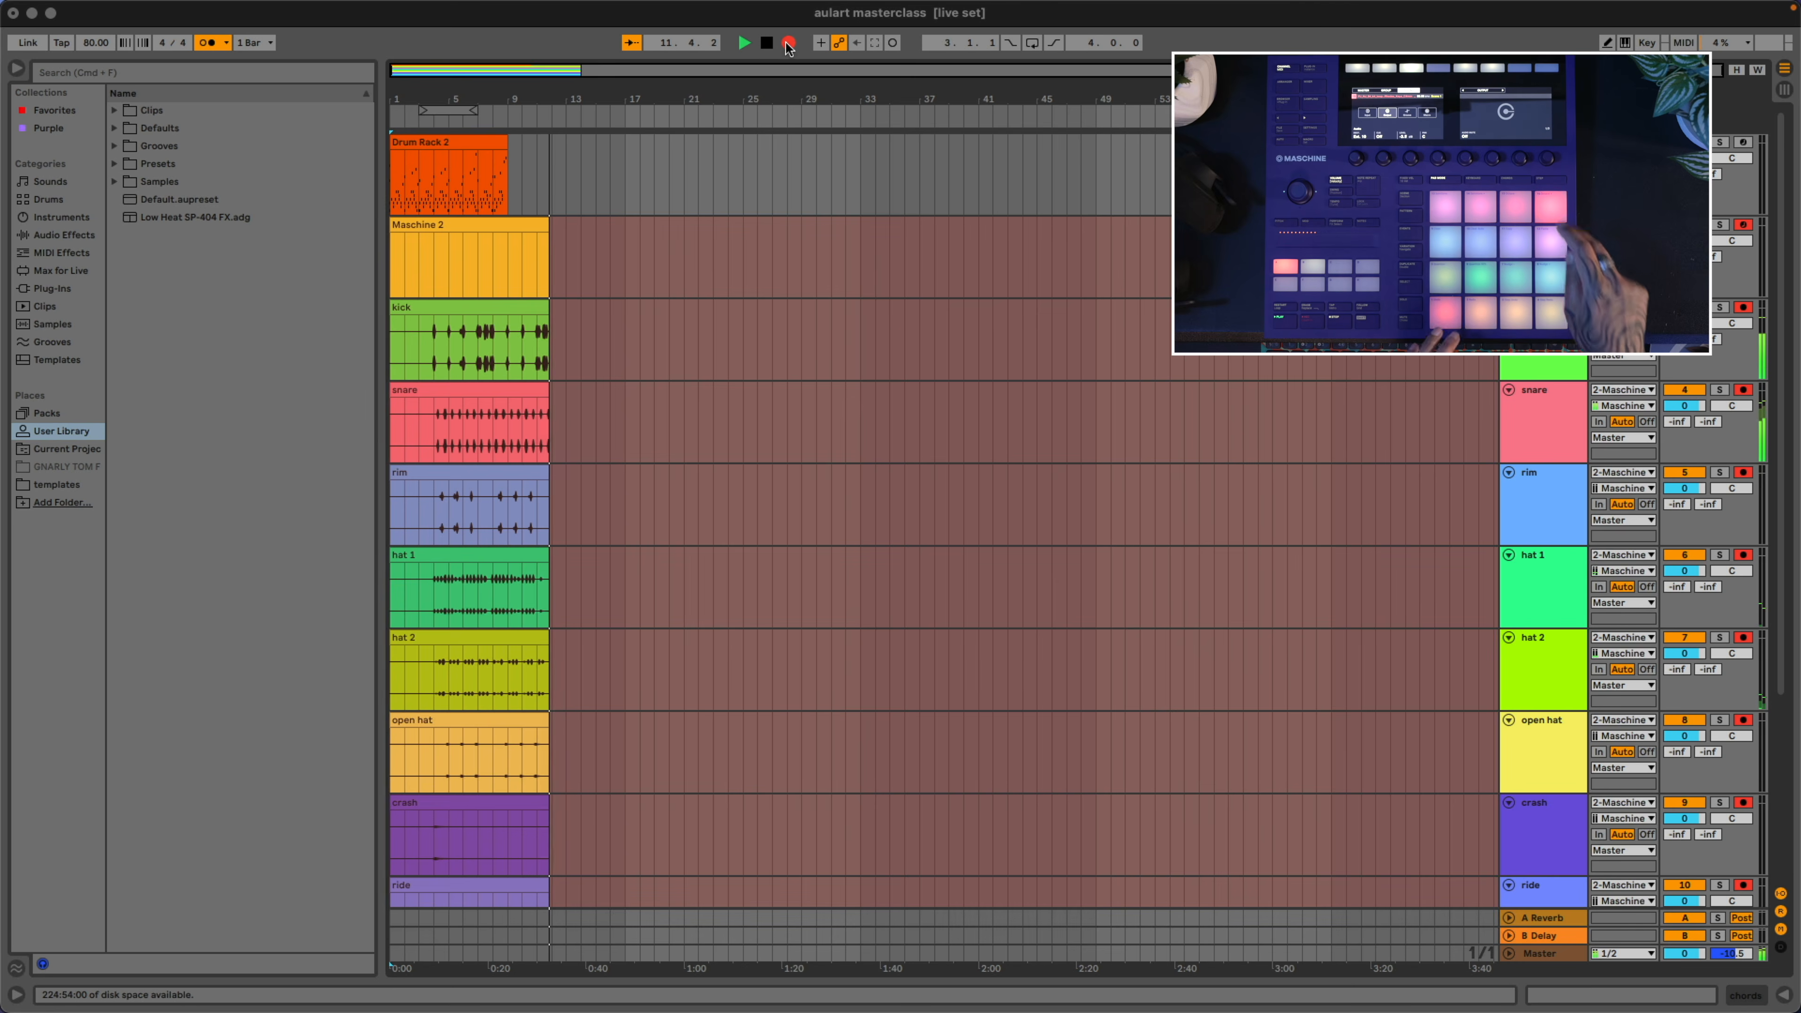
{"action": "left_click", "coordinate": [790, 43]}
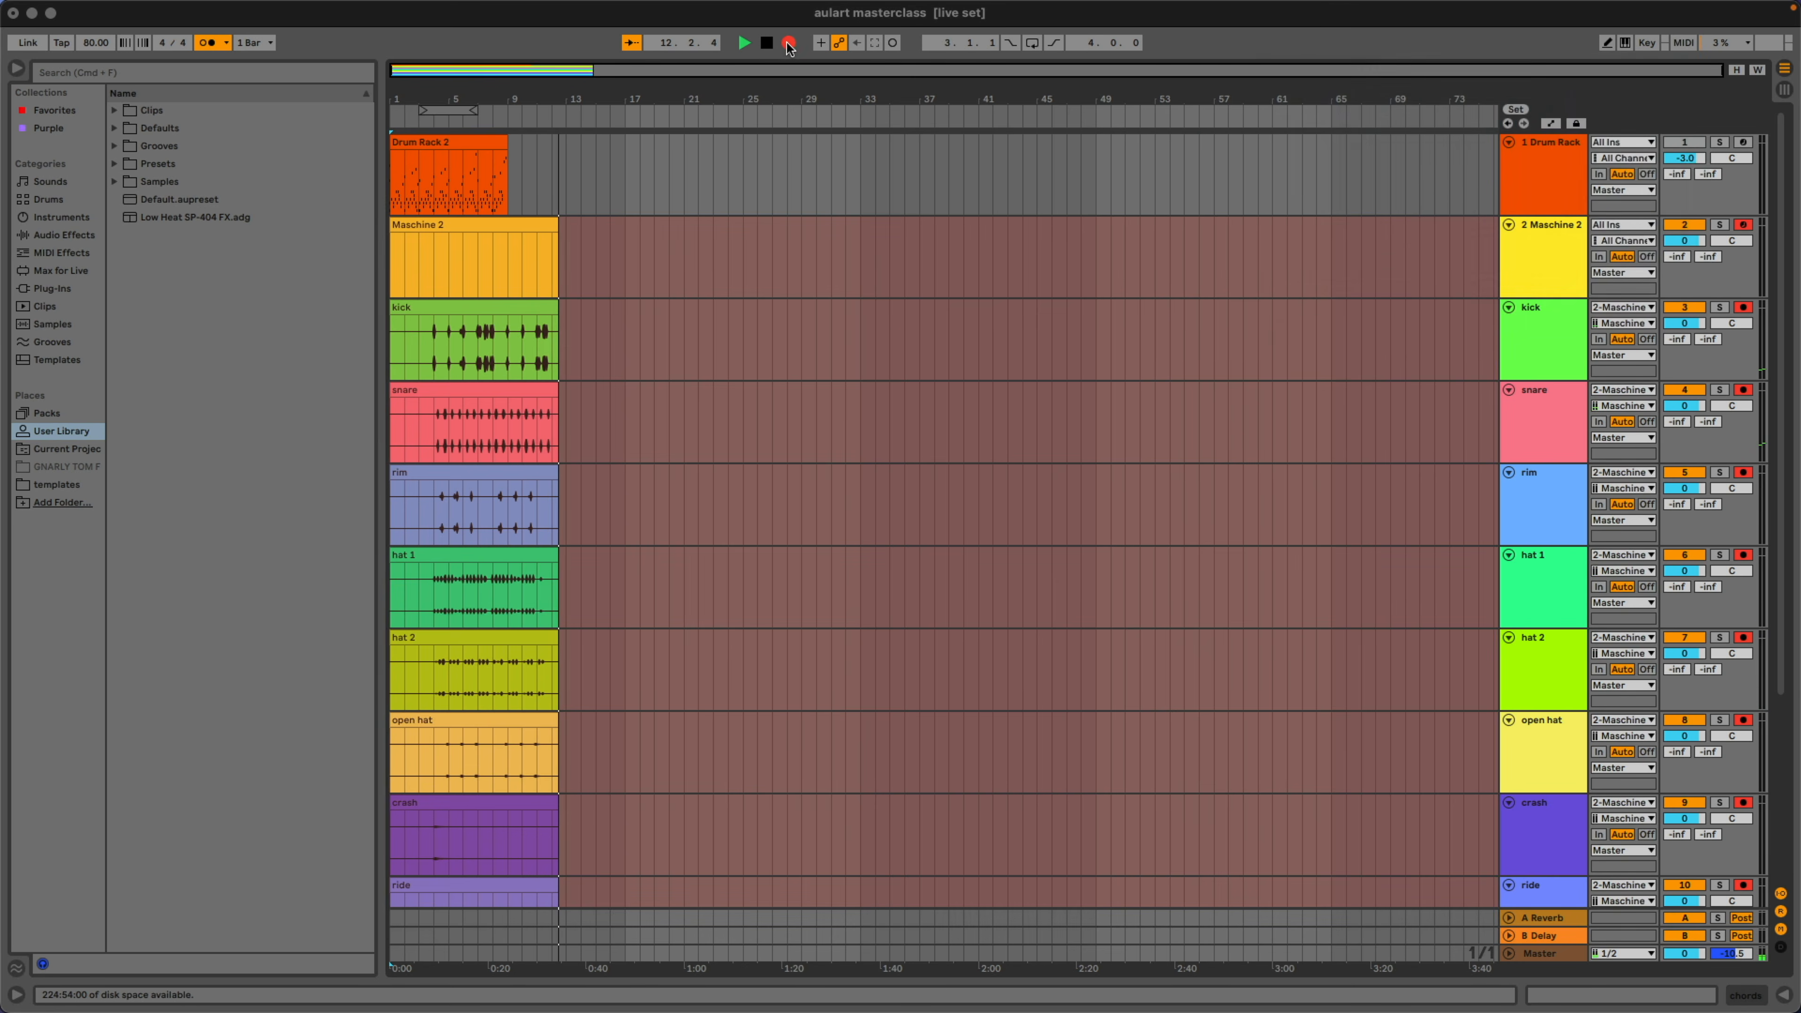
Delete the recorded clip from the 2 Maschine 2 track and select the recorded kick clip
{"action": "left_click", "coordinate": [500, 239]}
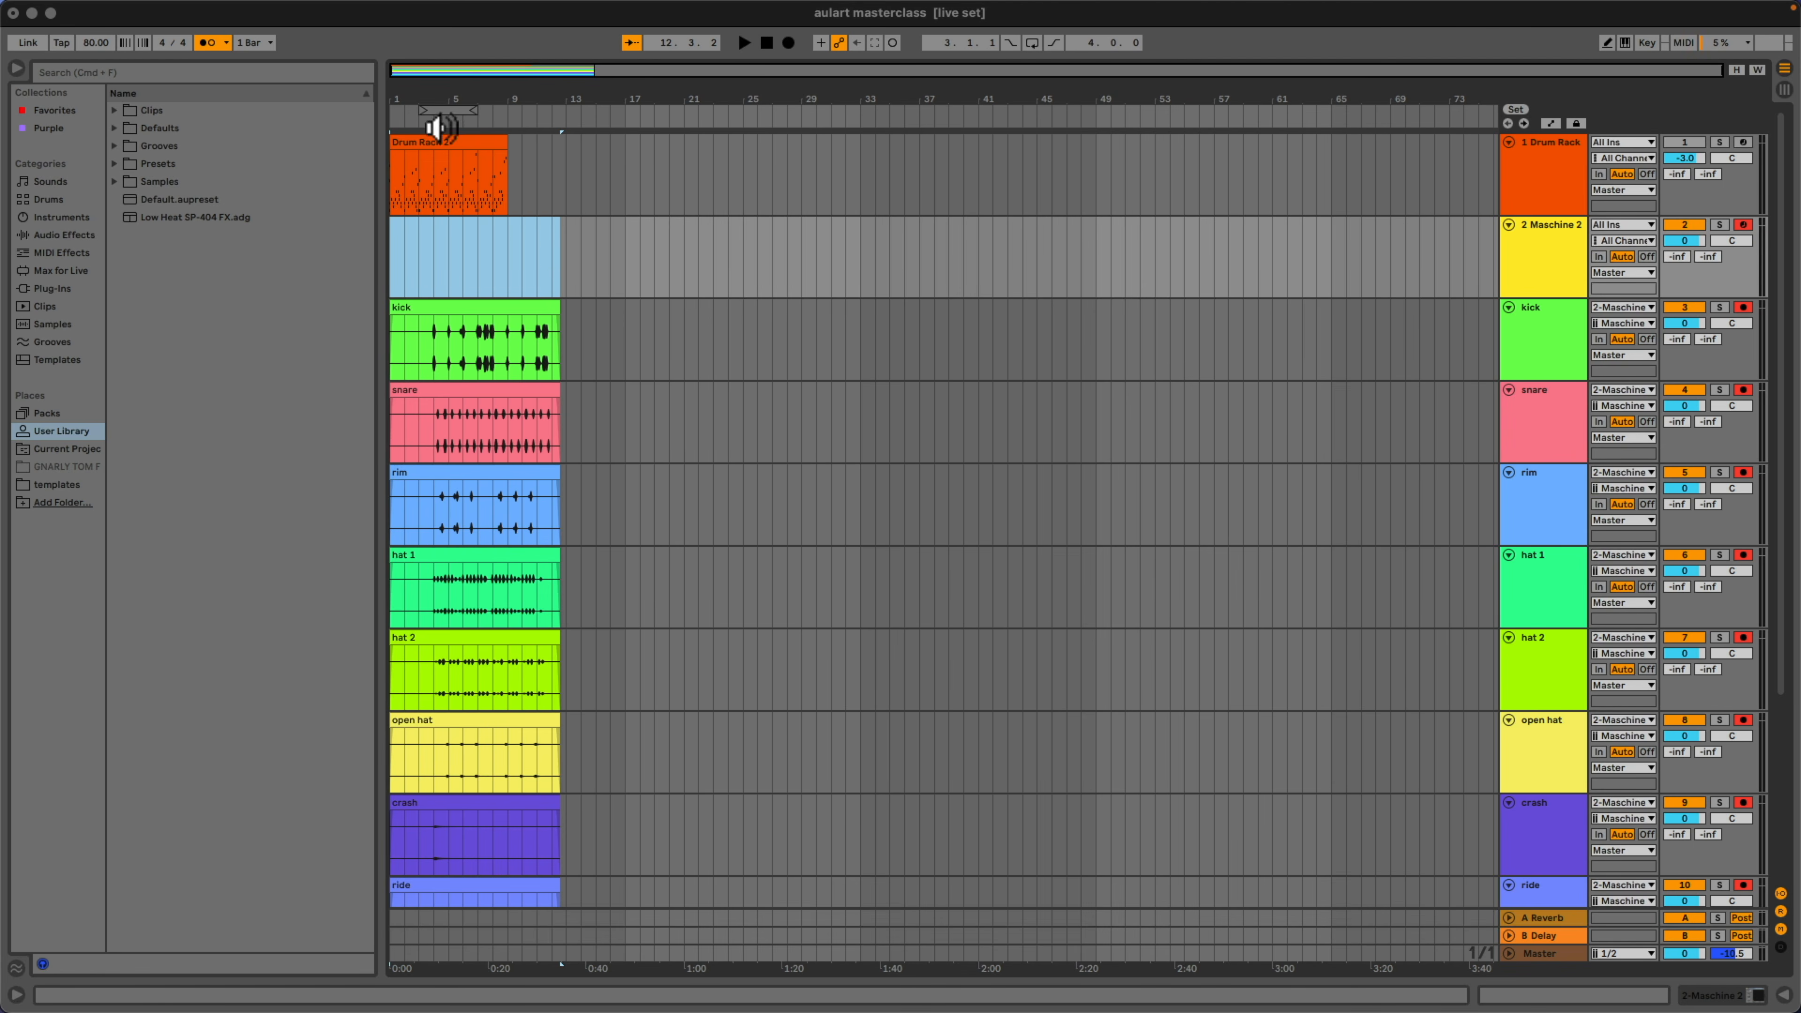
{"action": "left_click_drag", "start_coordinate": [428, 103], "coordinate": [424, 100]}
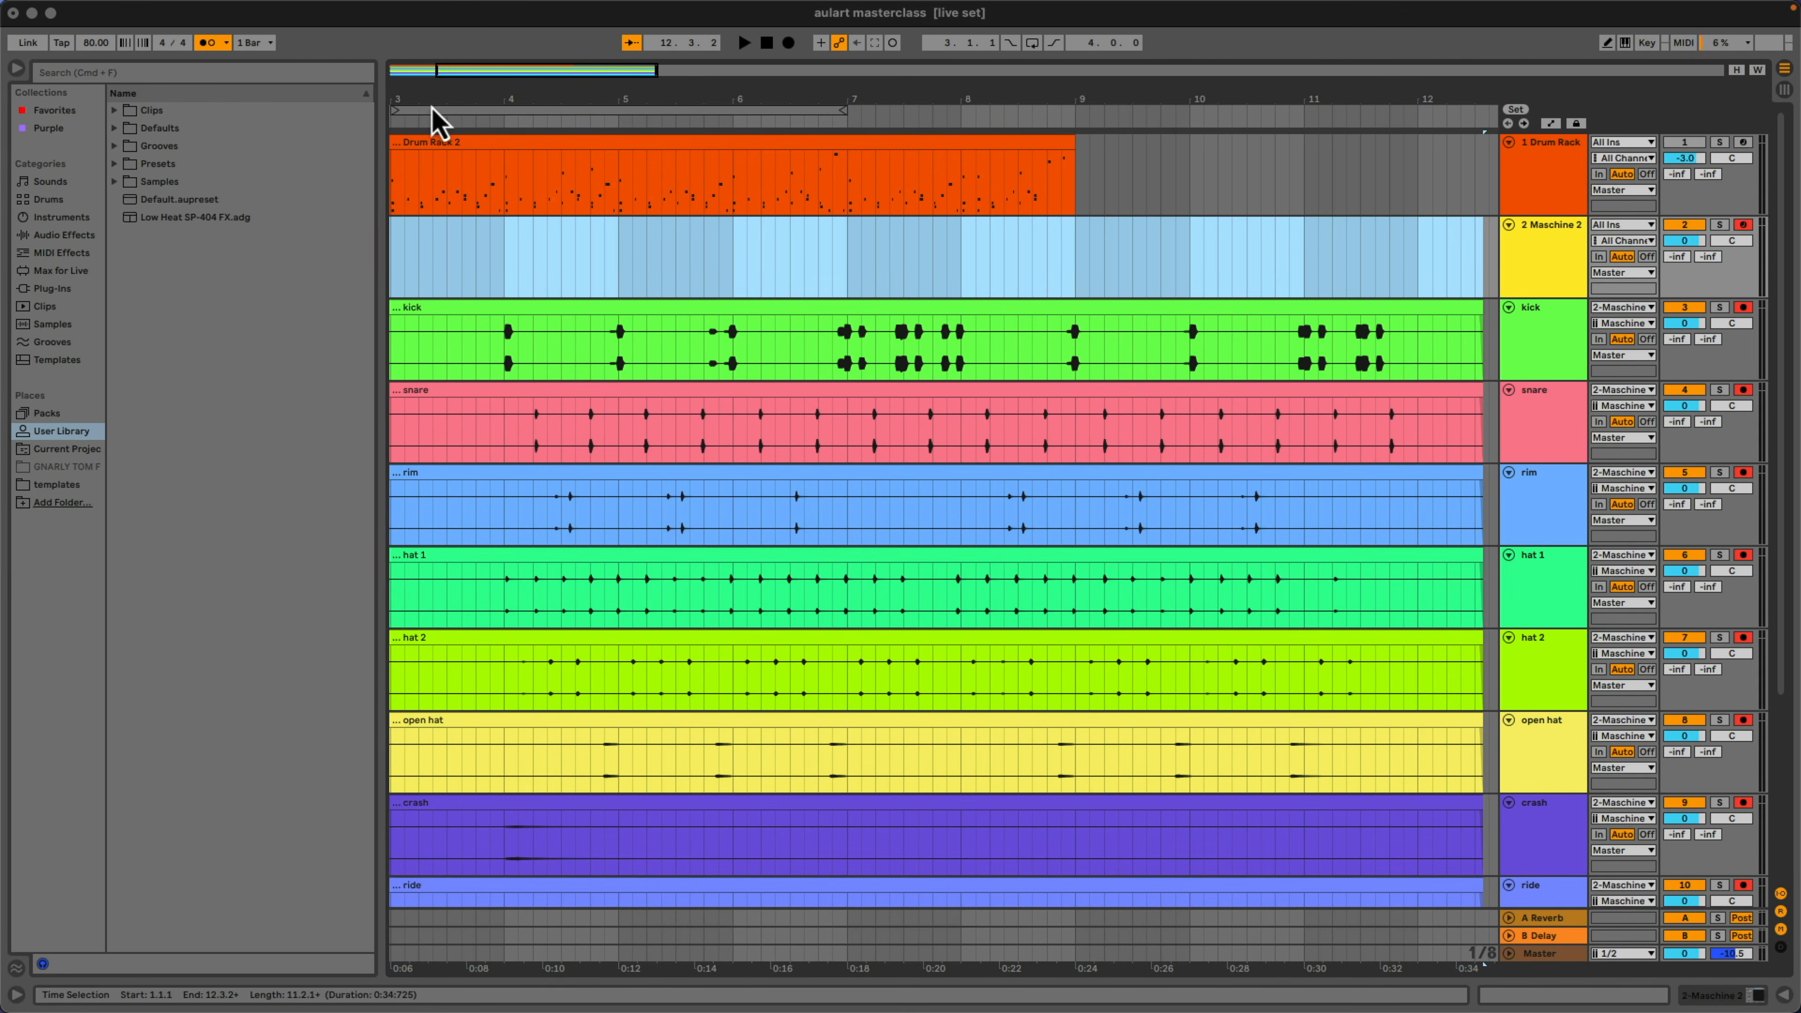
{"action": "left_click", "coordinate": [728, 287]}
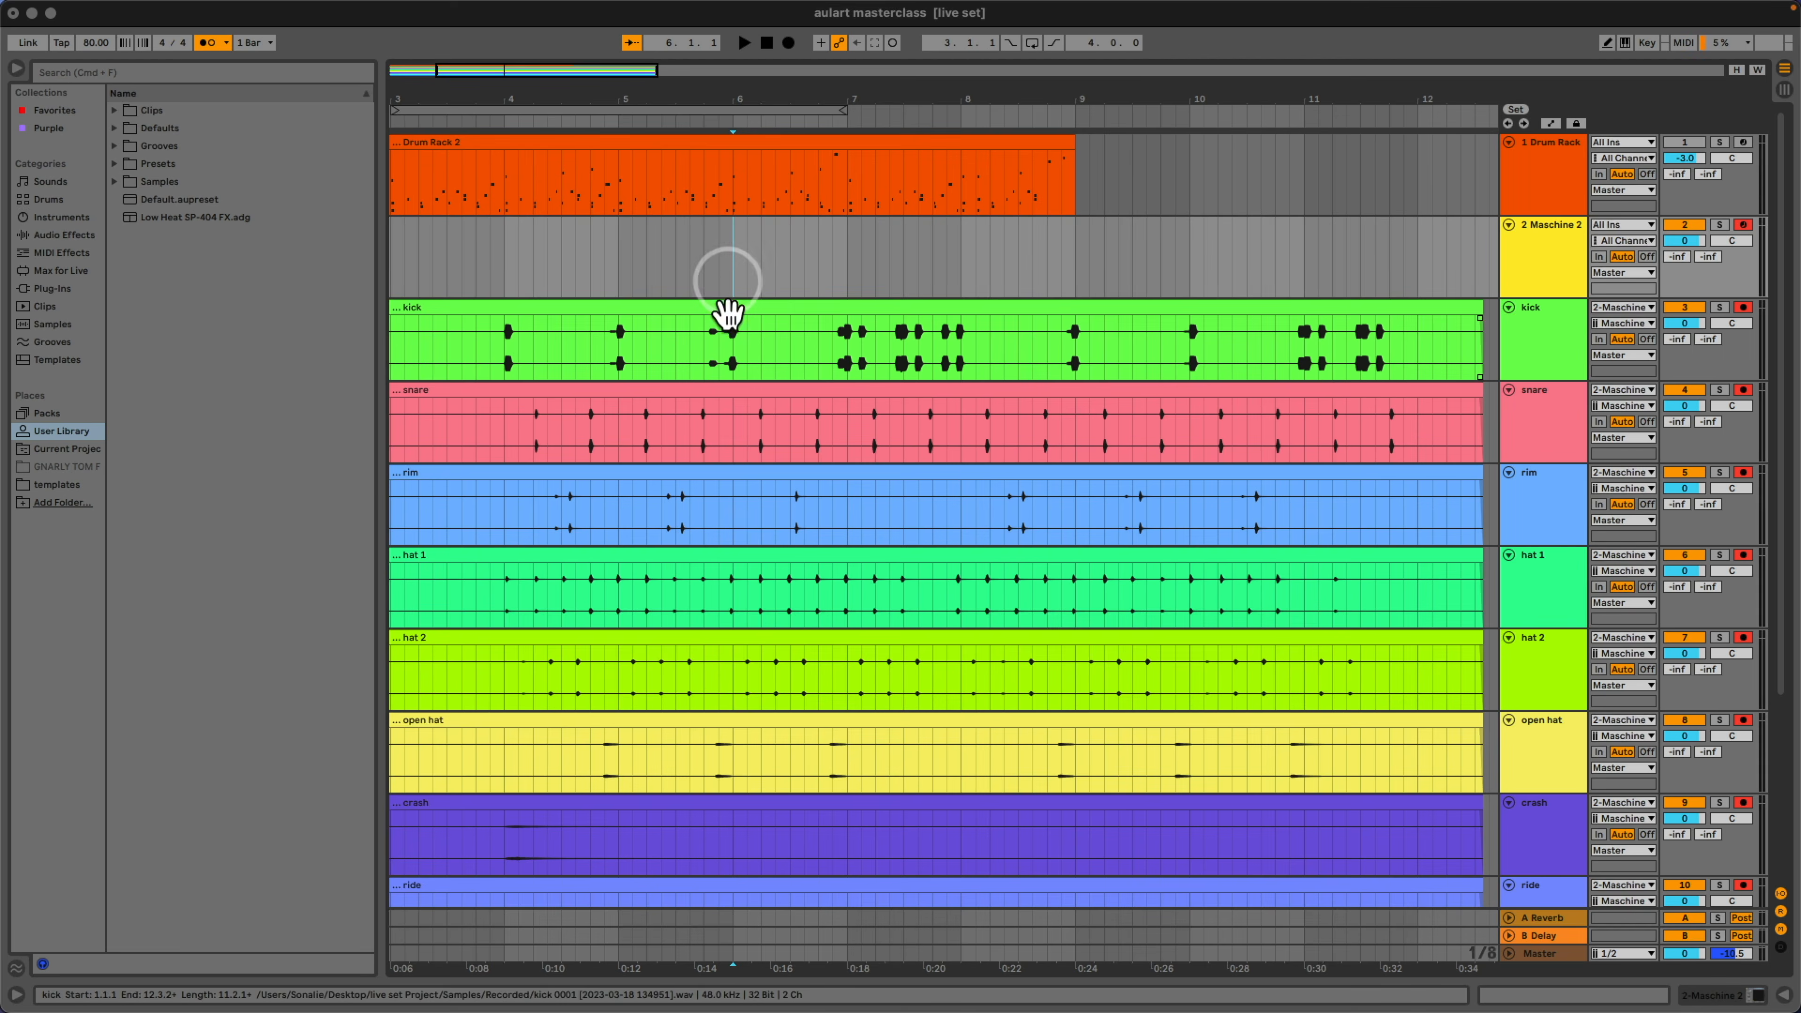
{"action": "left_click", "coordinate": [727, 309]}
{"action": "double_click", "coordinate": [727, 312]}
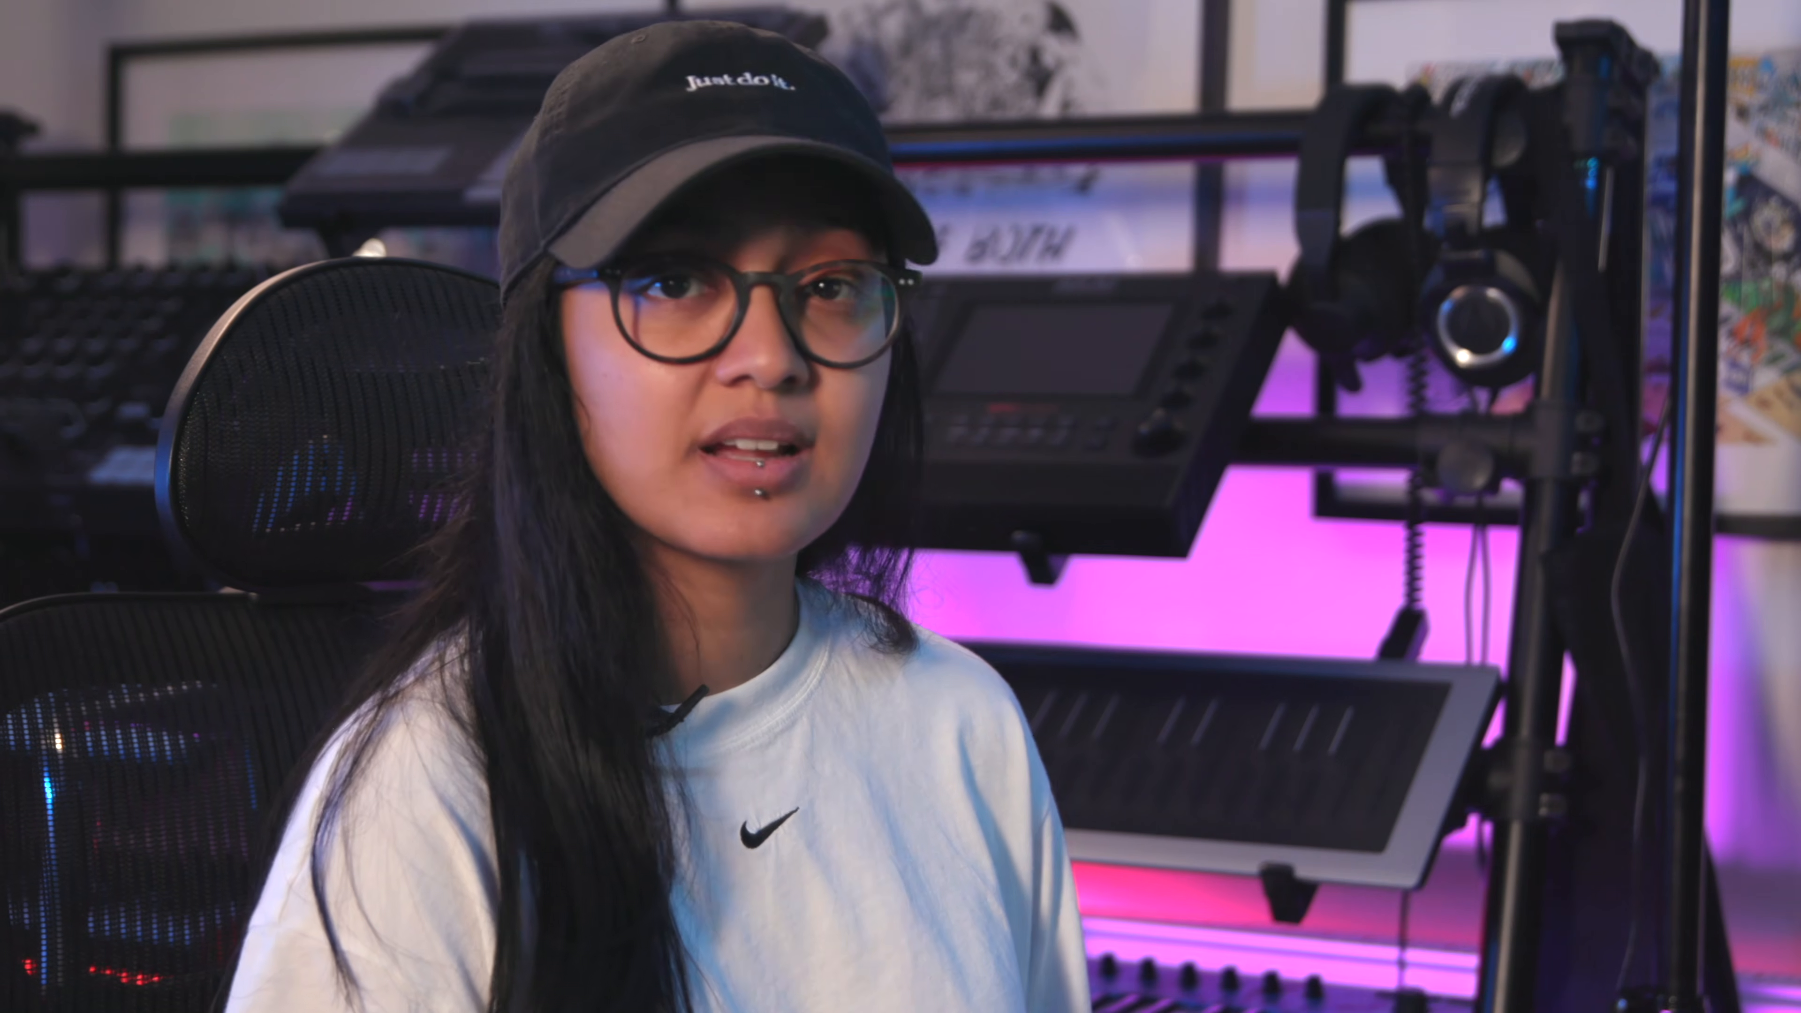